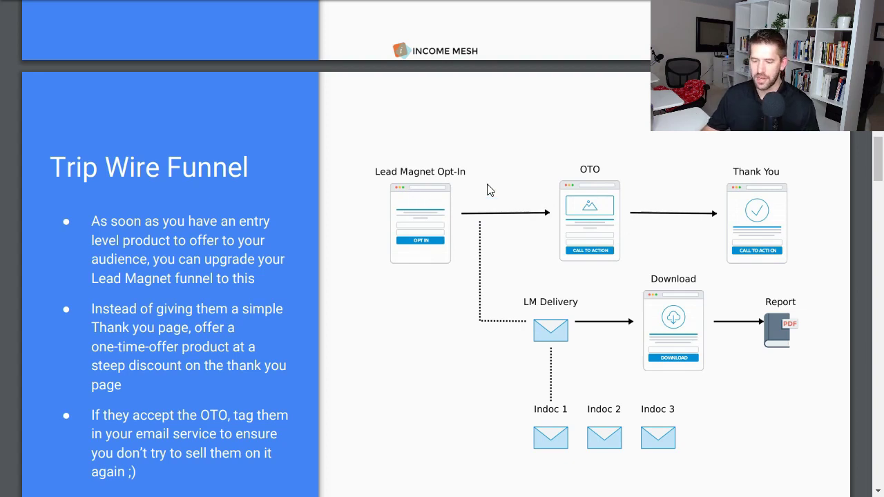
Create a new flow by importing the Inline Checkout template from the flow library.
key("F11")
left_click(245, 9)
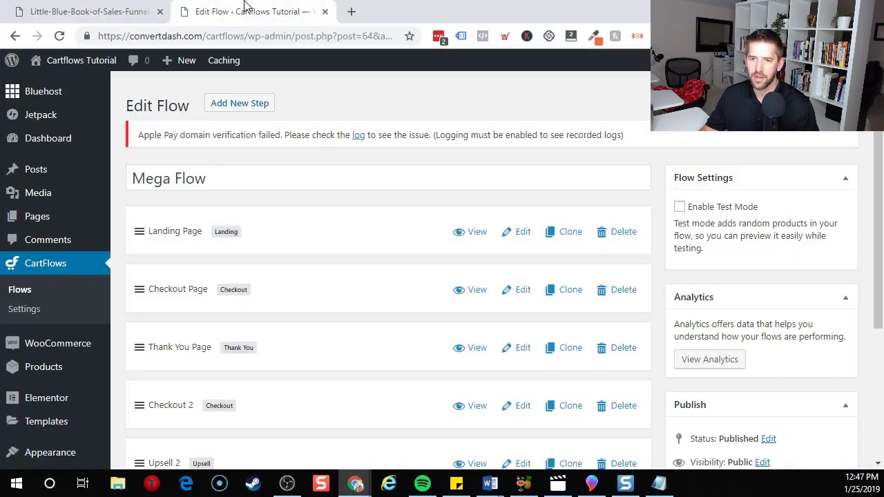
left_click(36, 289)
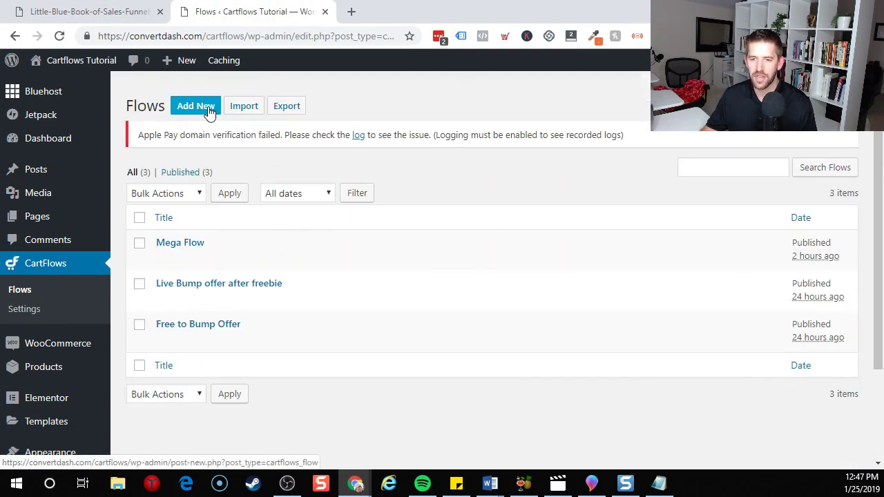
left_click(196, 106)
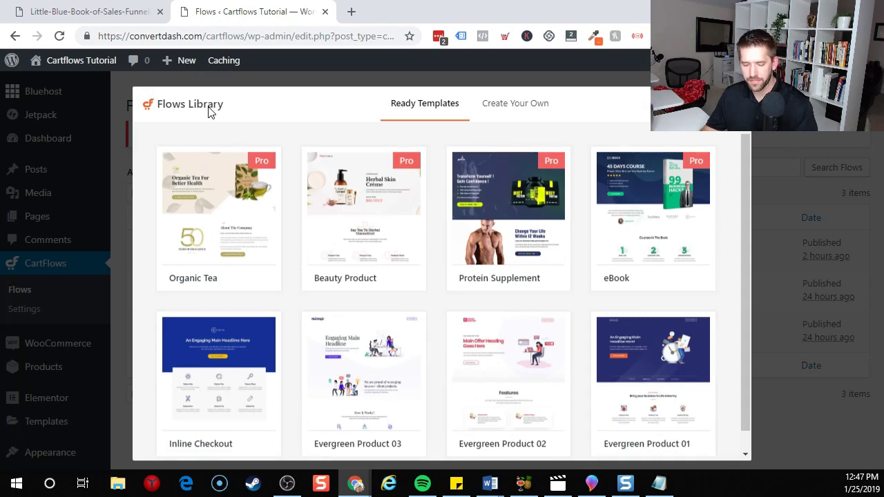
key("F11")
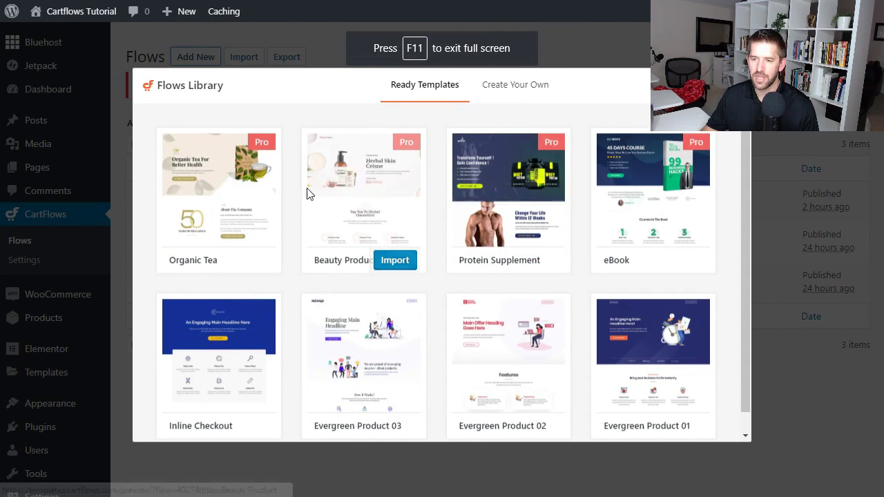
scroll(349, 252, "down", 1)
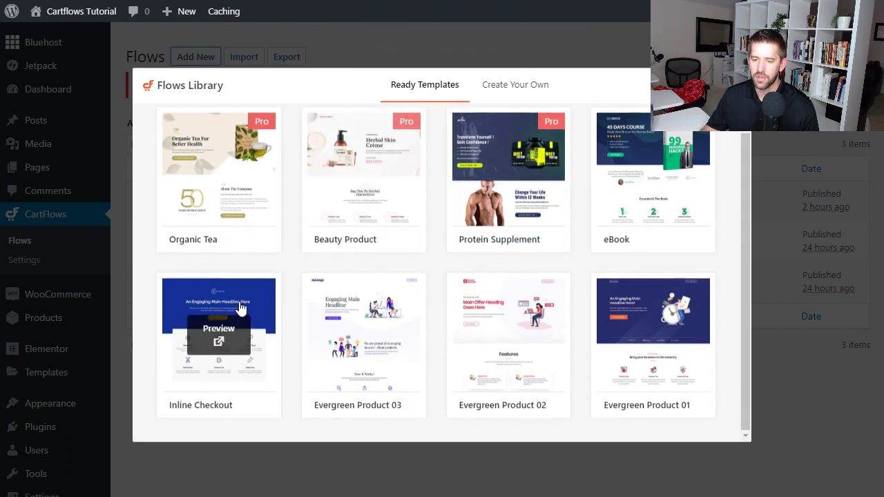
left_click(247, 408)
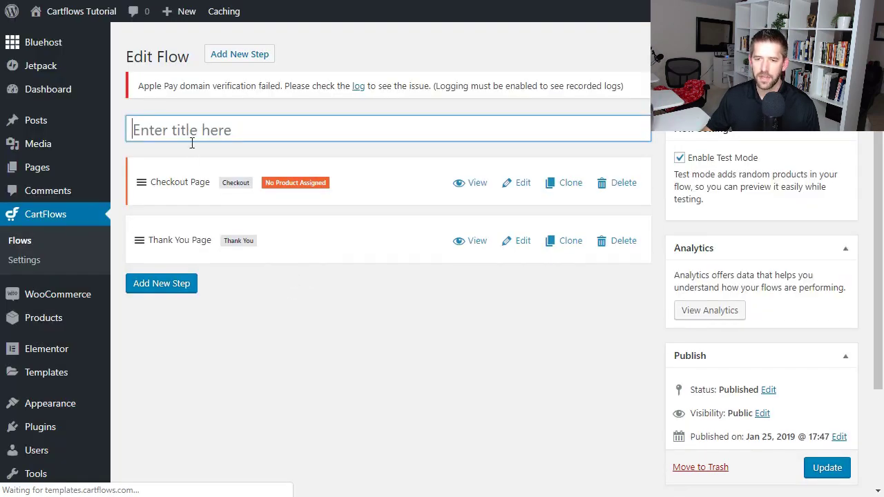
Title the flow 'Mega Flow', disable Test Mode and save it.
left_click(195, 133)
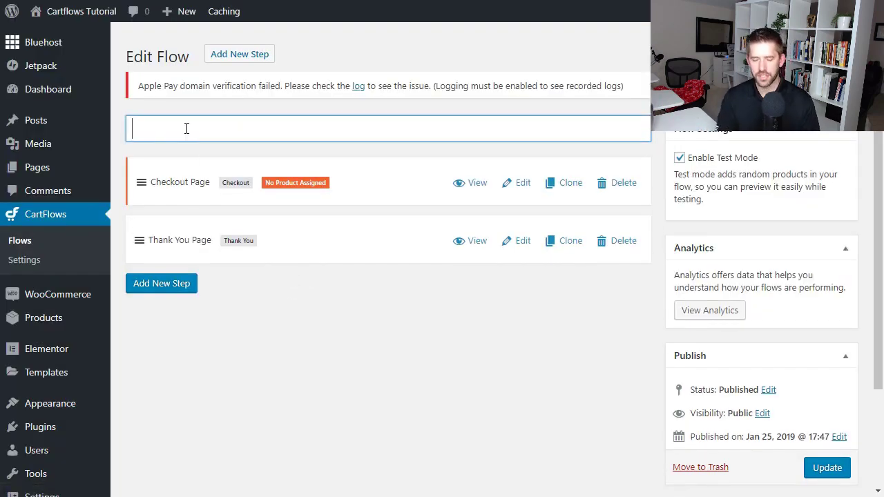
type("Mega ")
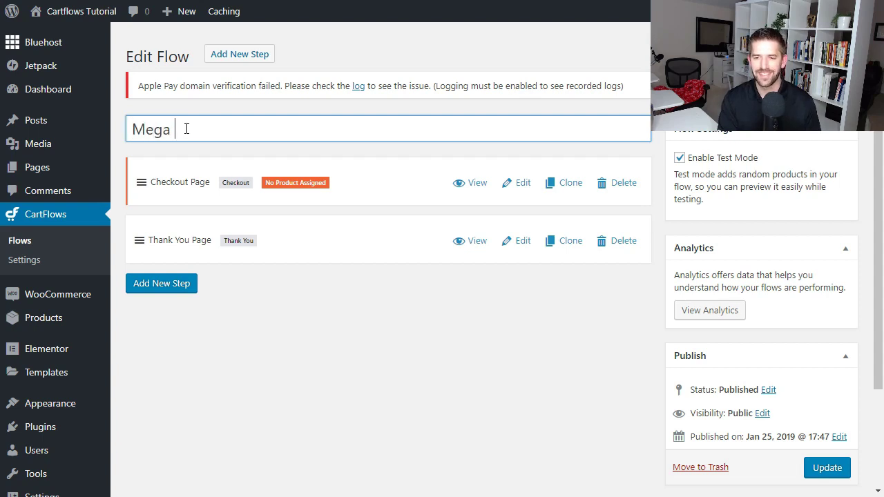
type("Flow")
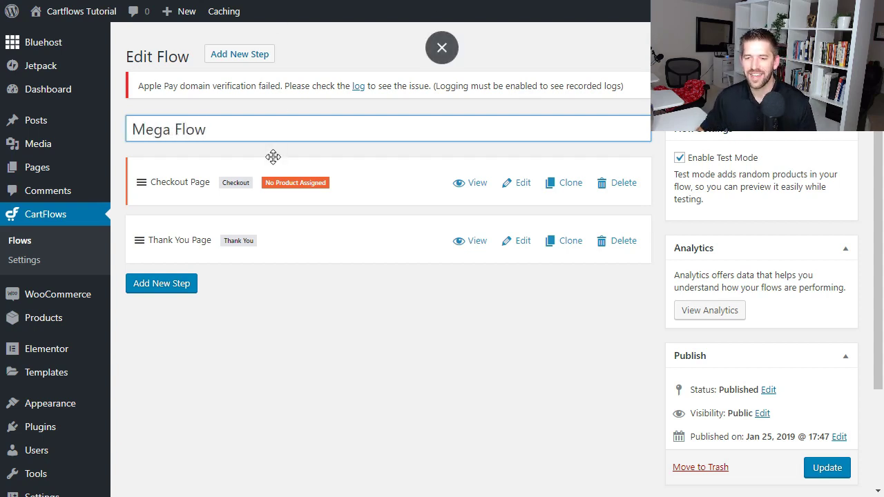
left_click(274, 156)
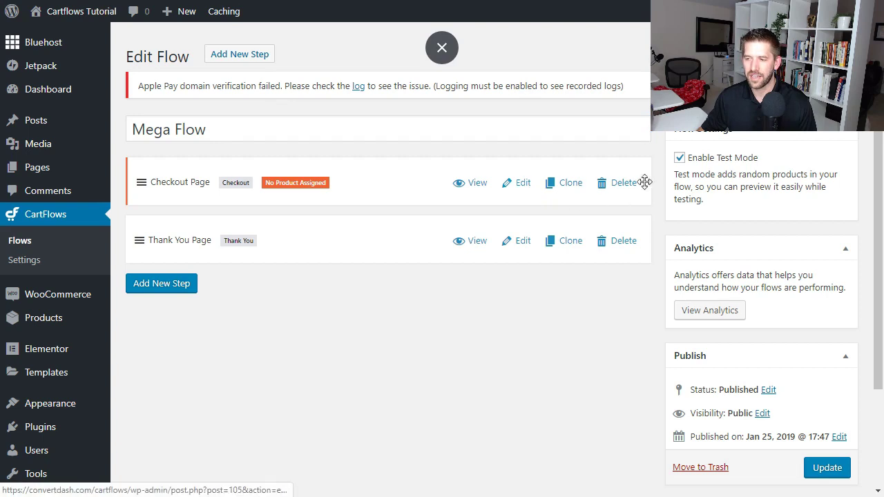
left_click(680, 157)
left_click(822, 468)
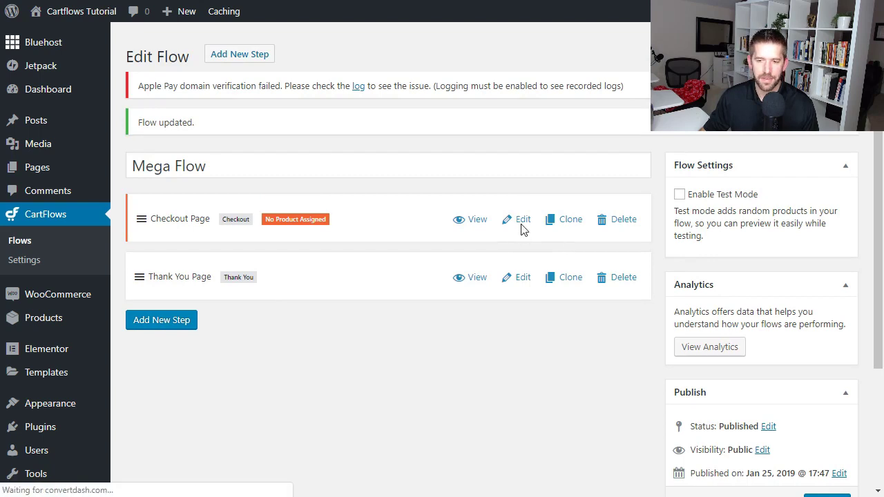
Assign Free Product (#12) to the Checkout Page step and save it.
left_click(522, 226)
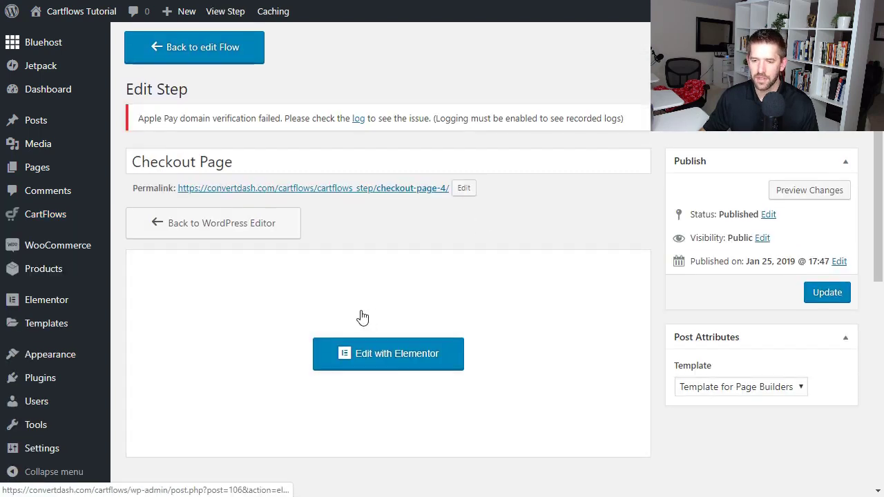
scroll(377, 267, "down", 4)
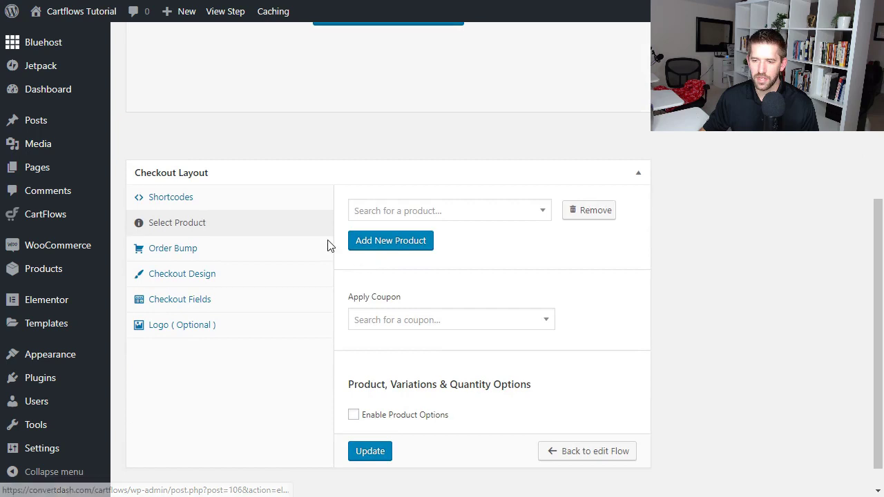
scroll(450, 225, "up", 1)
left_click(448, 279)
type("free")
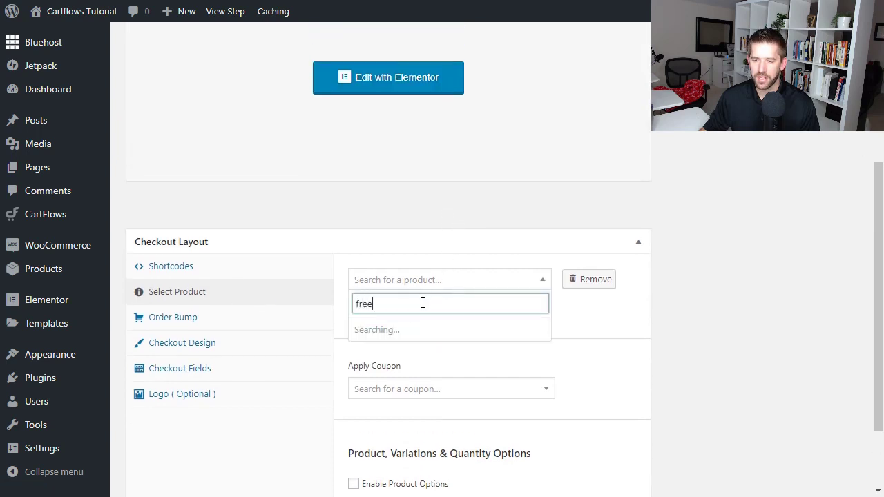
left_click(405, 331)
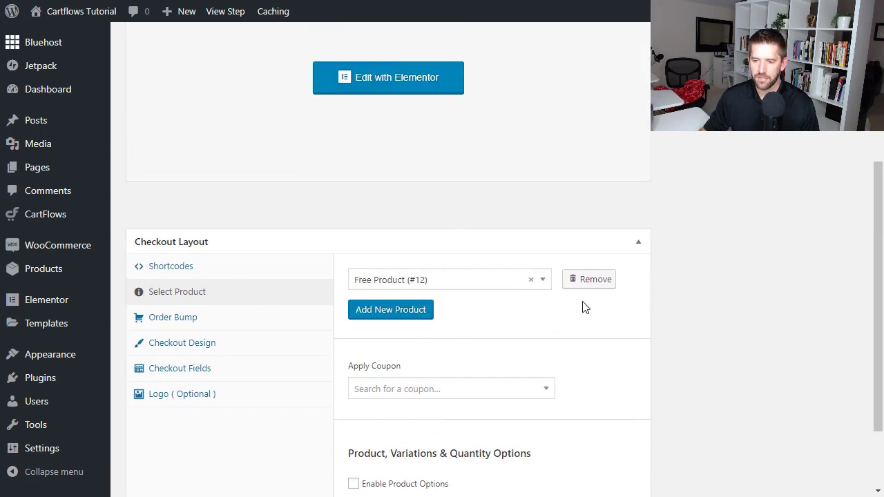
scroll(576, 320, "down", 2)
left_click(364, 427)
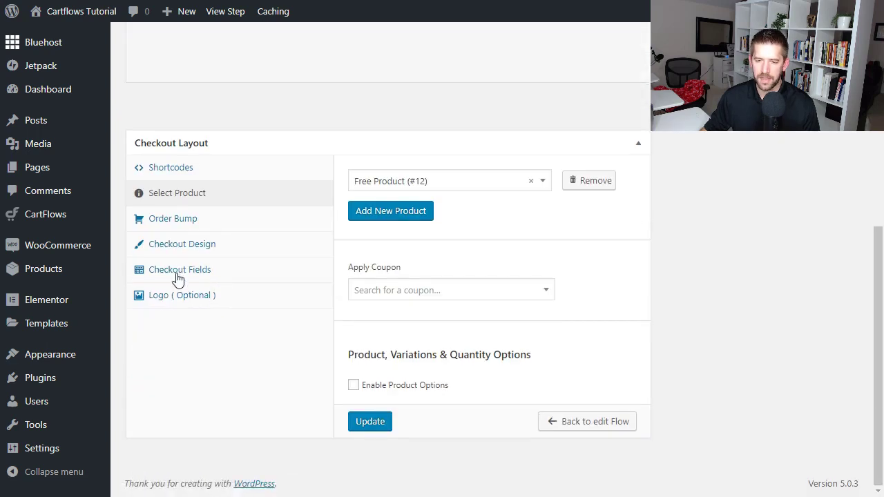
Disable all shipping checkout fields, from First name through Postcode / ZIP.
left_click(178, 276)
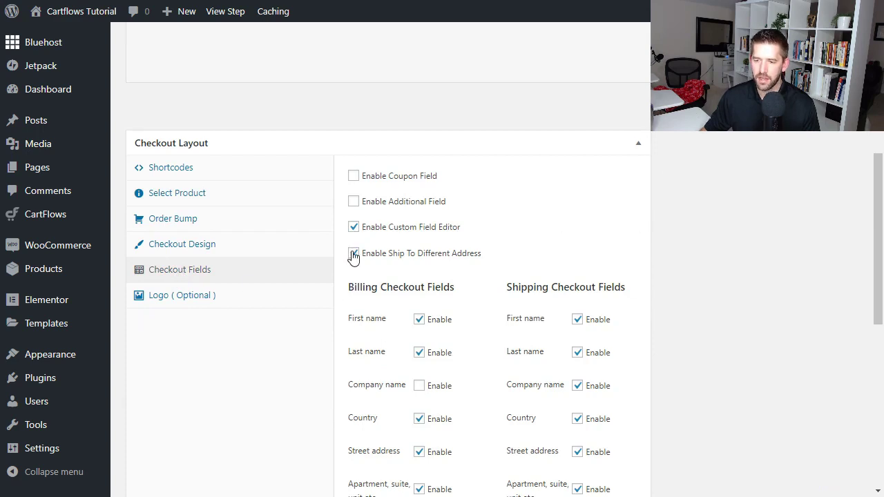
scroll(436, 259, "down", 2)
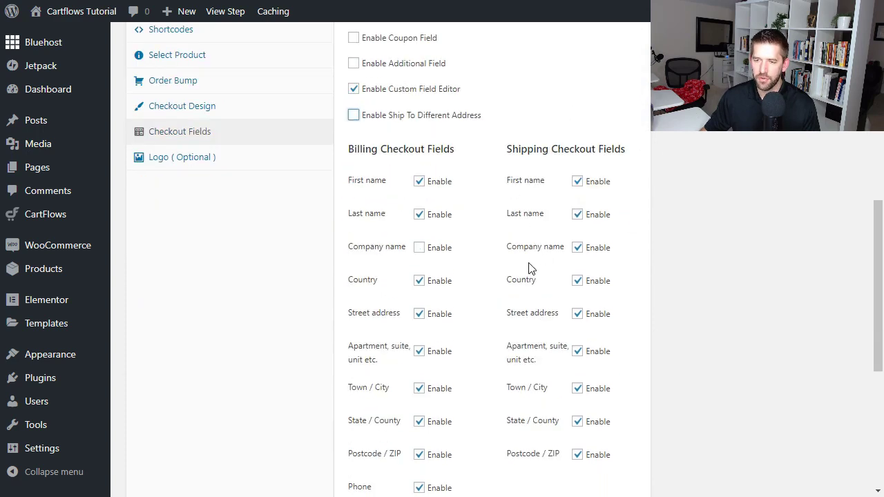
left_click(580, 186)
left_click(578, 215)
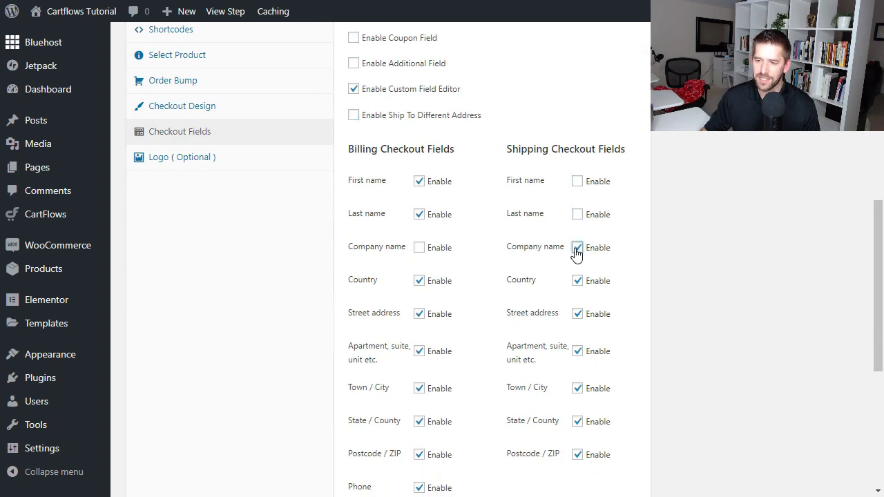
left_click(577, 250)
left_click(578, 315)
left_click(578, 352)
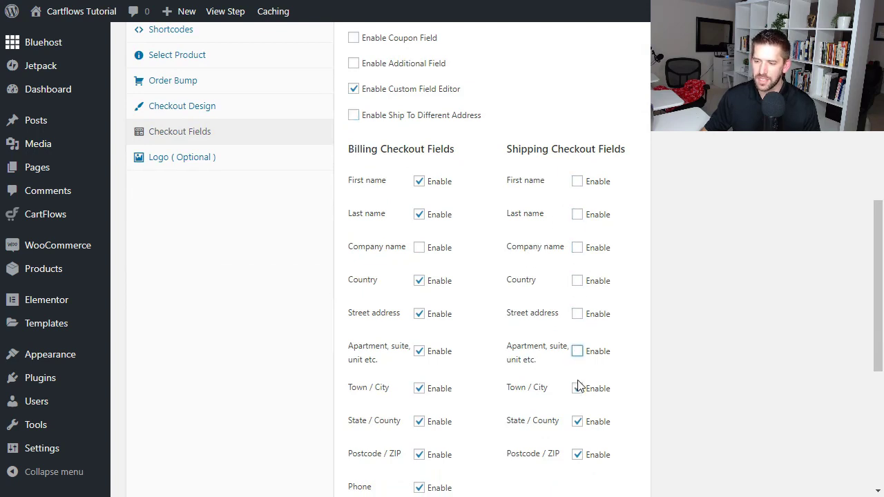
left_click(578, 388)
left_click(580, 424)
left_click(582, 457)
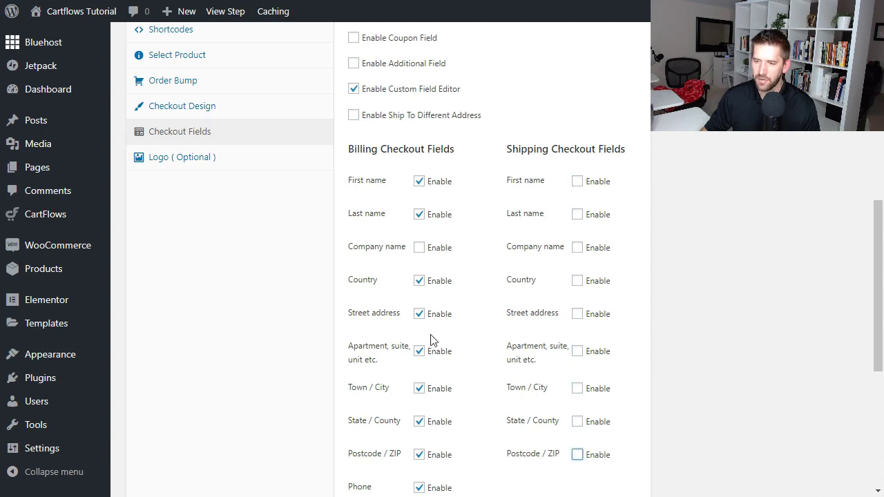
Disable every billing field except Email address and save the checkout fields.
left_click(419, 184)
left_click(419, 215)
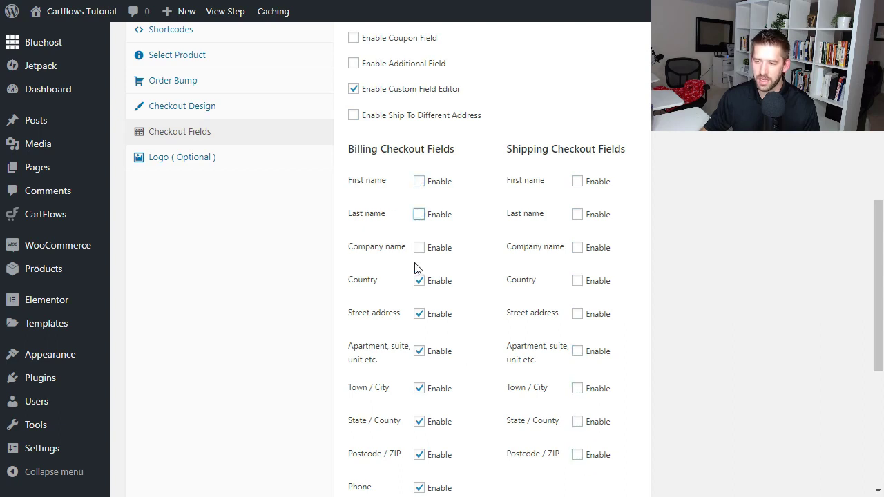
left_click(419, 281)
left_click(419, 315)
left_click(420, 352)
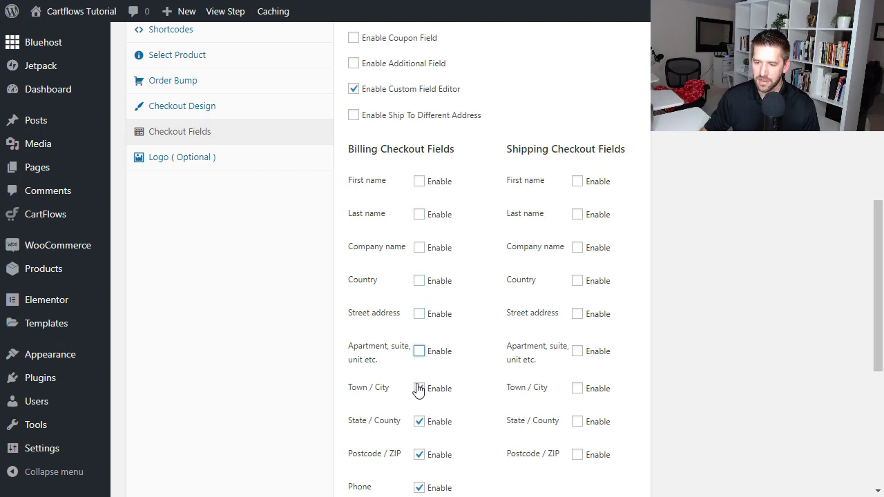
left_click(418, 389)
left_click(420, 423)
scroll(422, 423, "down", 1)
left_click(418, 386)
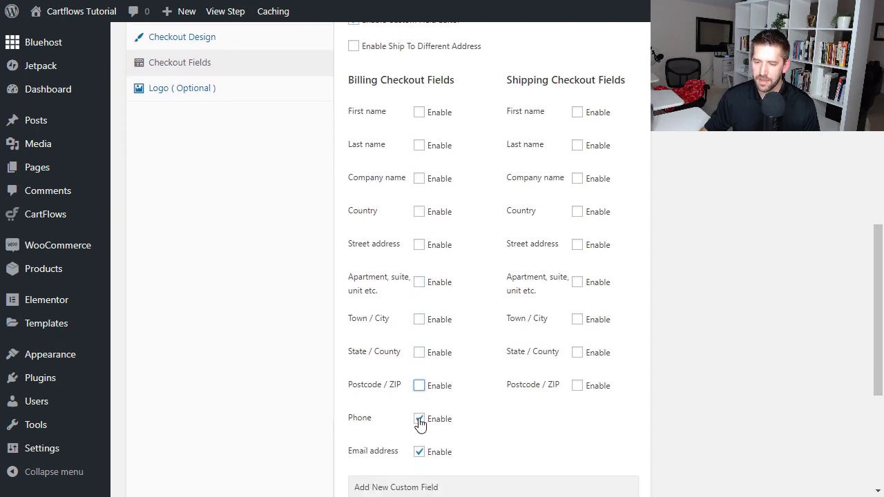
left_click(420, 419)
scroll(463, 380, "down", 4)
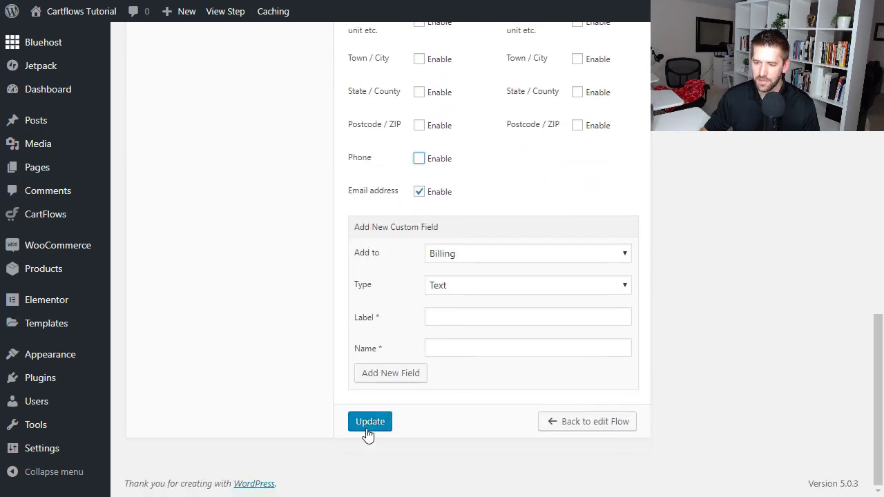
left_click(367, 423)
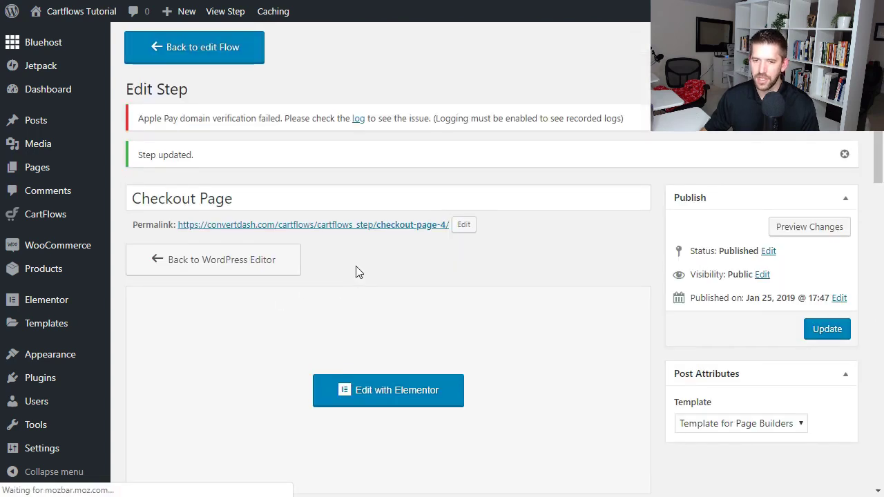
Change the Checkout Skin under Checkout Design to One Column and save the step.
scroll(356, 272, "down", 5)
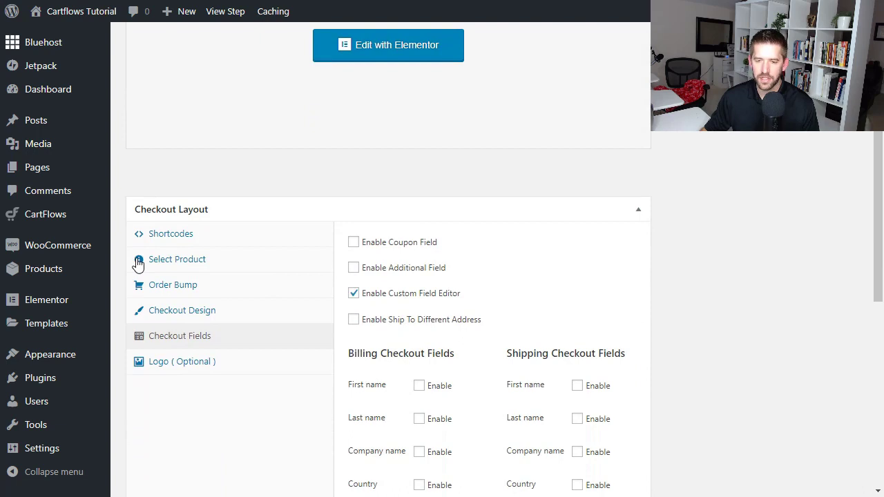
left_click(178, 312)
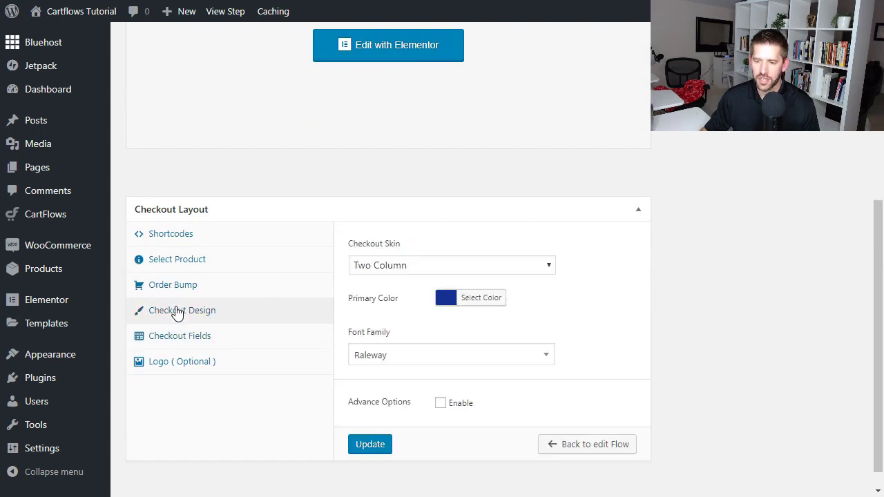
left_click(477, 269)
left_click(458, 284)
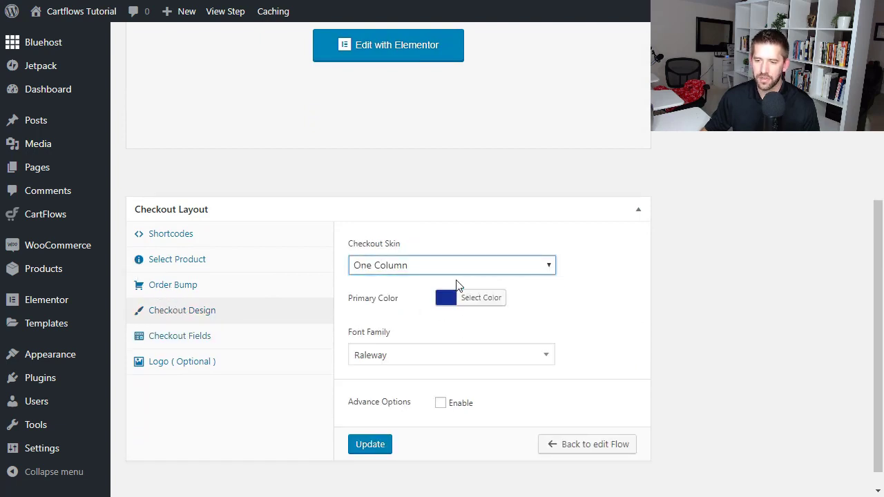
left_click(362, 449)
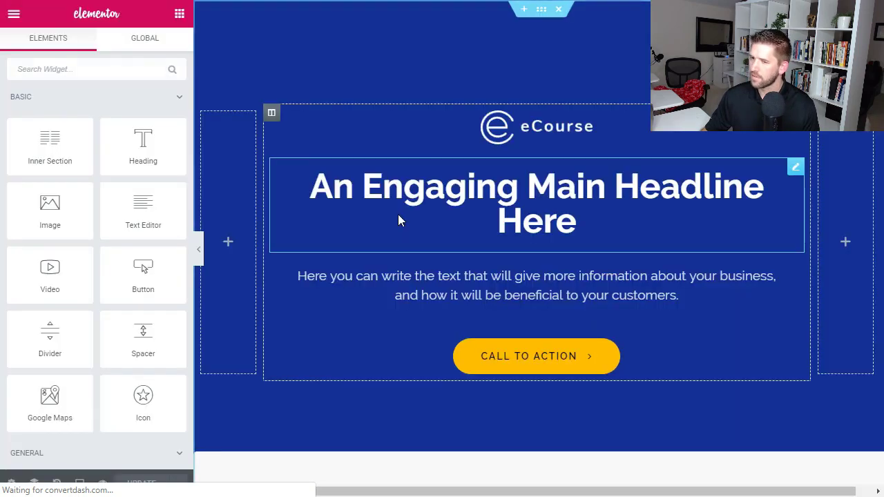
Delete the Call to Action button from the hero section.
scroll(612, 208, "down", 4)
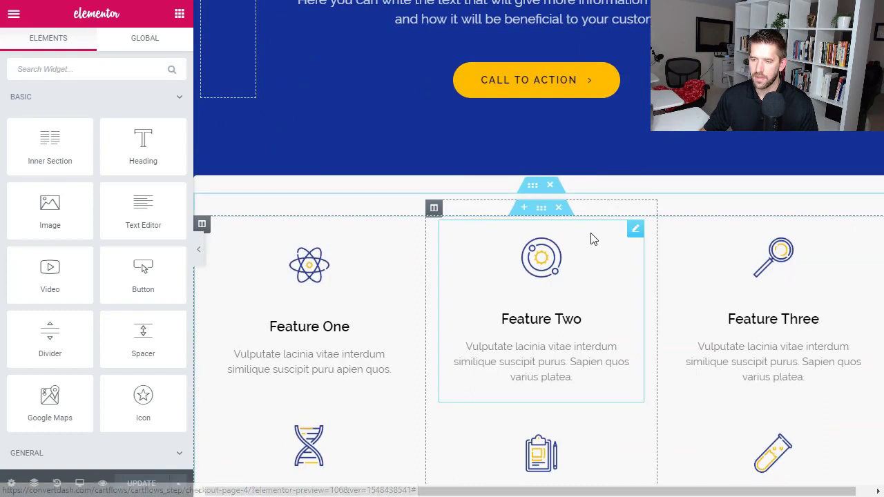
scroll(592, 238, "down", 10)
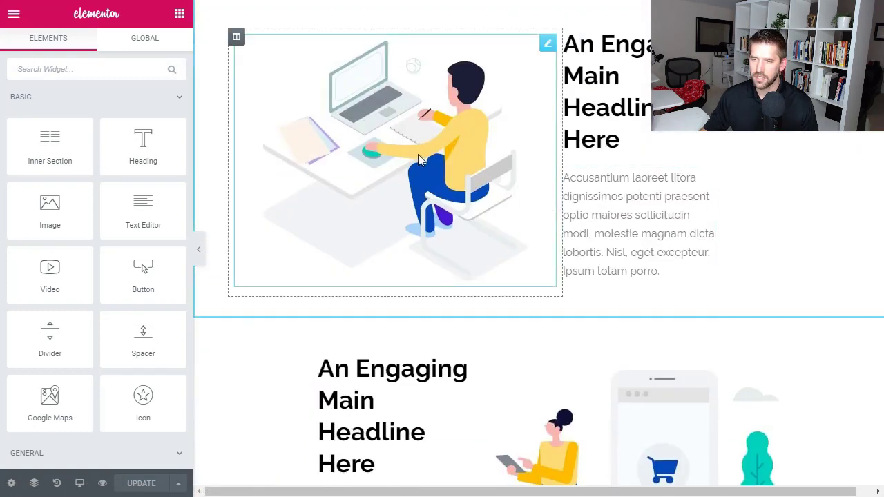
scroll(467, 158, "up", 3)
scroll(435, 311, "down", 1)
left_click(441, 283)
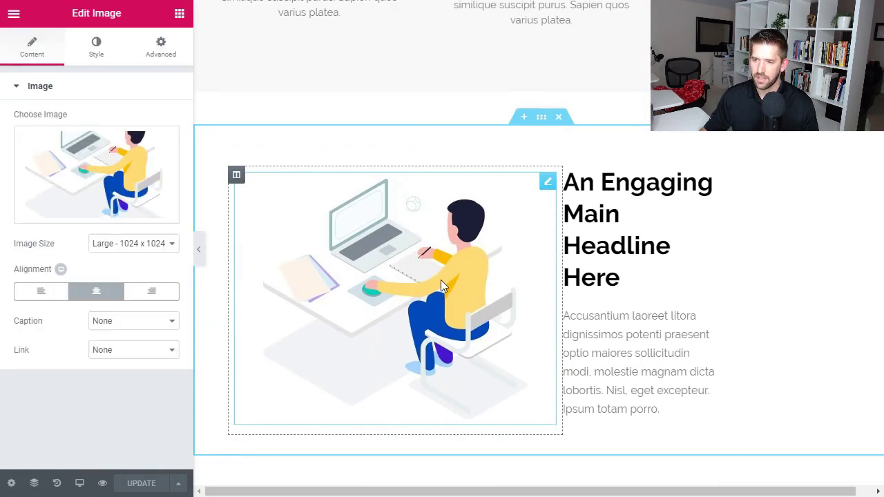
scroll(441, 280, "down", 3)
scroll(440, 263, "up", 3)
scroll(442, 263, "down", 1)
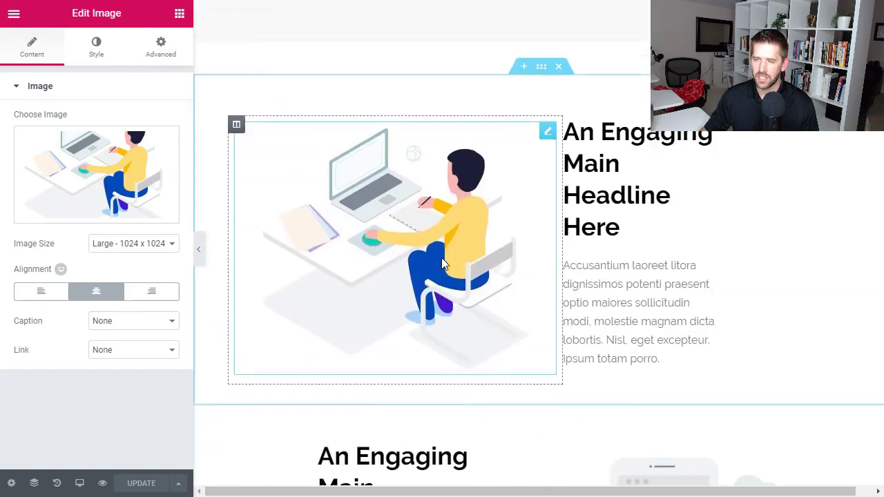
scroll(442, 263, "up", 10)
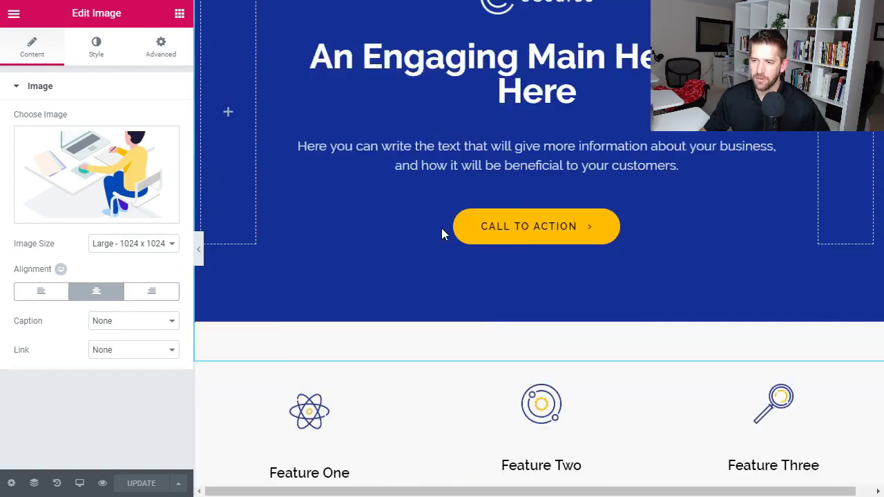
scroll(443, 234, "up", 2)
right_click(559, 362)
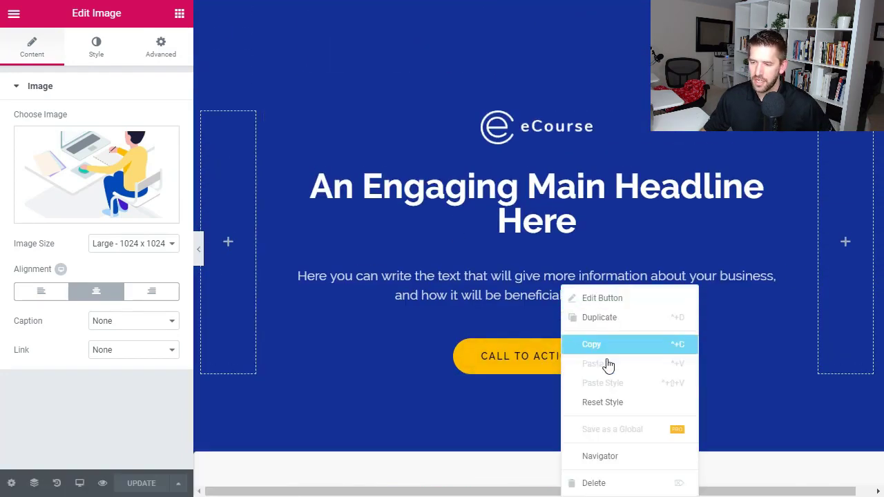
left_click(604, 484)
Move the cartflows_checkout shortcode widget directly beneath the desk illustration.
scroll(473, 319, "down", 10)
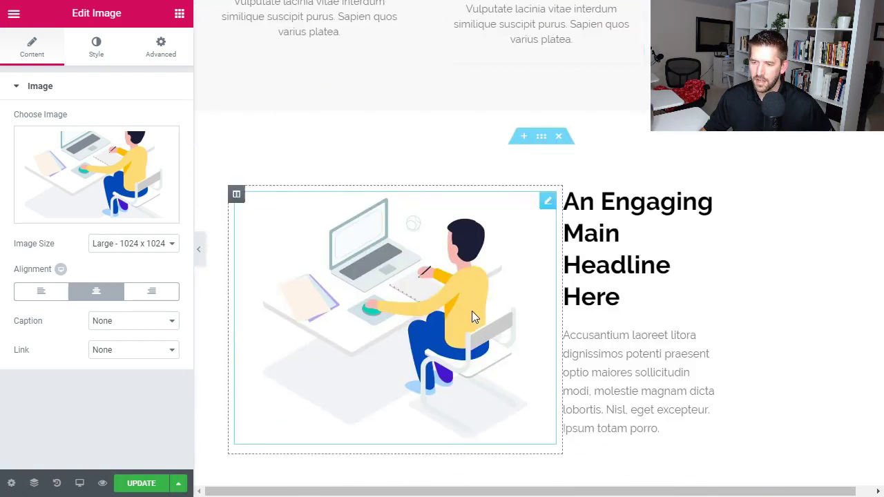
scroll(472, 311, "down", 12)
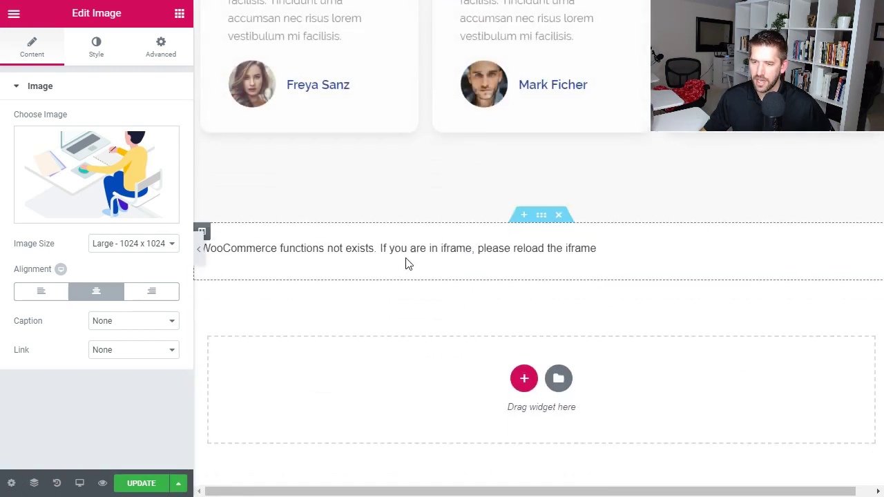
left_click(241, 246)
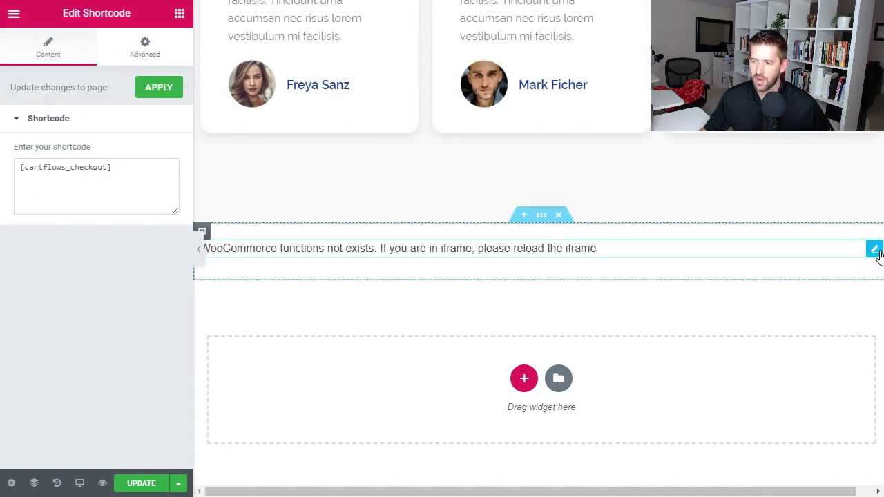
left_click_drag(878, 254, 405, 309)
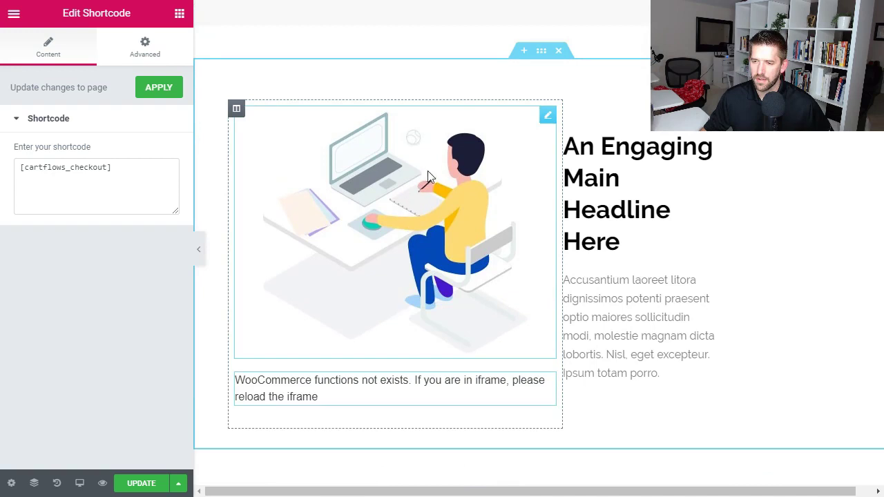
Delete the desk illustration and set the text to 'Get Started Today!' and 'You're going to love this freebie!'.
right_click(429, 183)
left_click(474, 382)
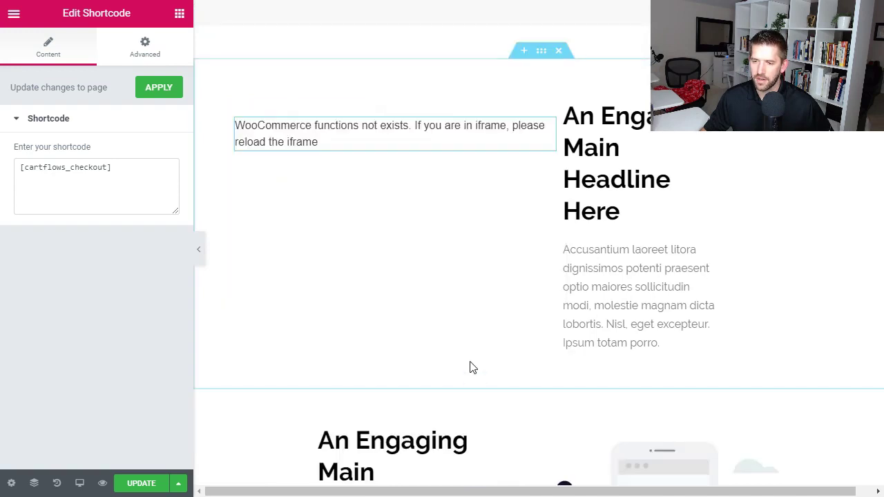
triple_click(618, 127)
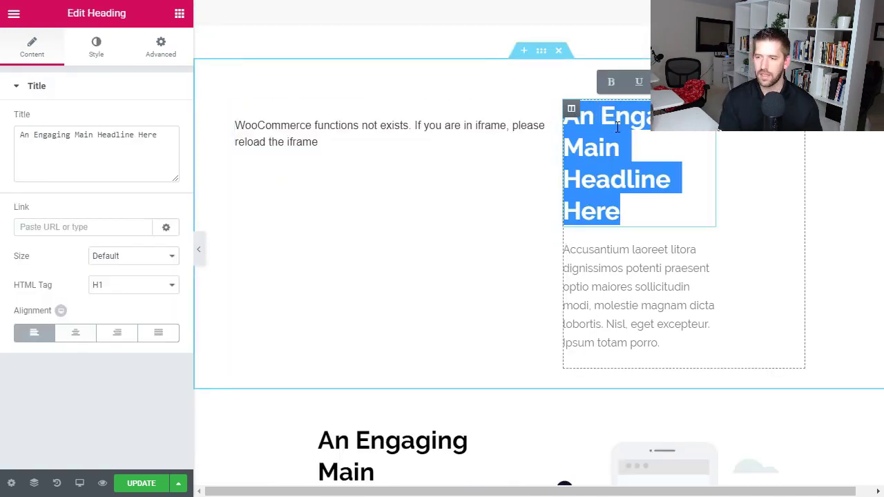
type("Get Started Today!")
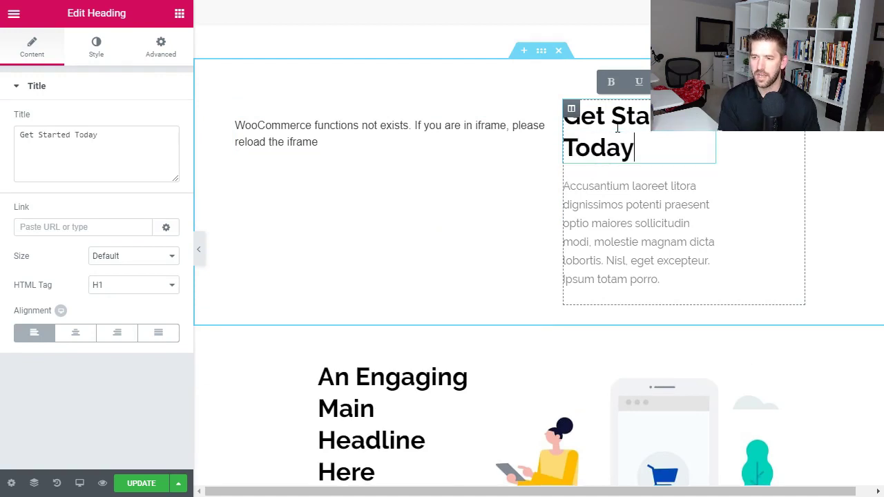
triple_click(648, 232)
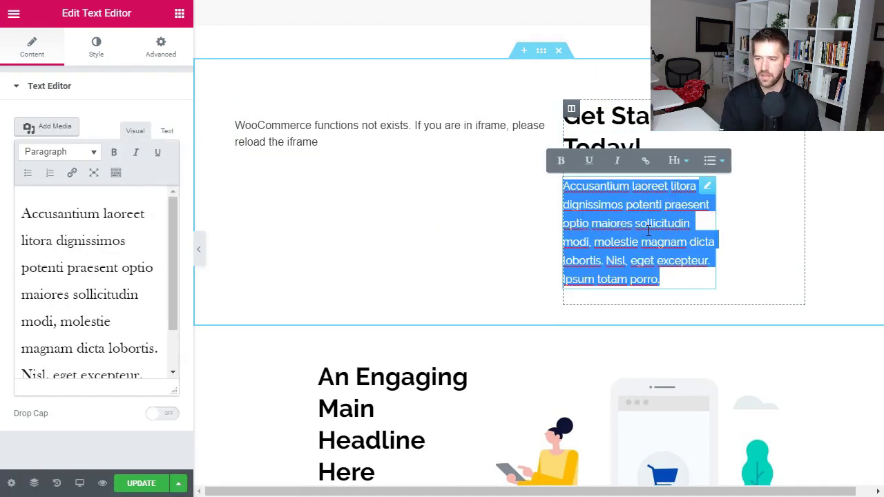
type("You're going to love t")
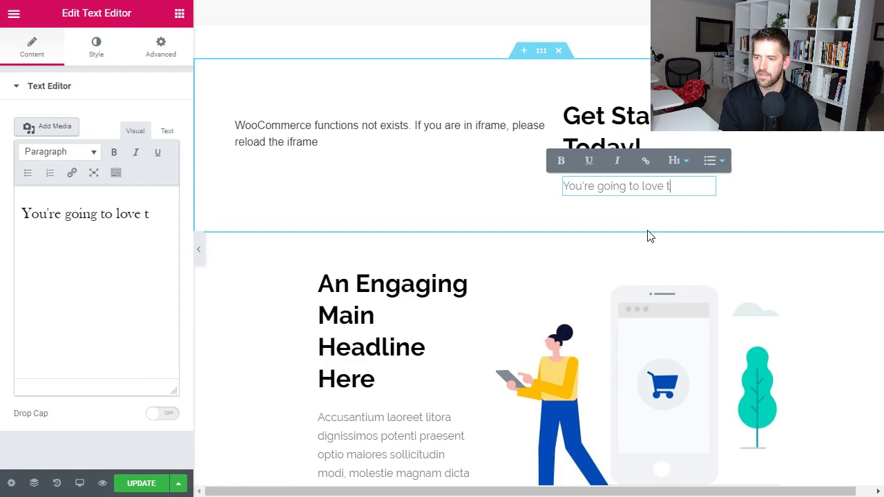
type("his freebie!")
left_click(648, 236)
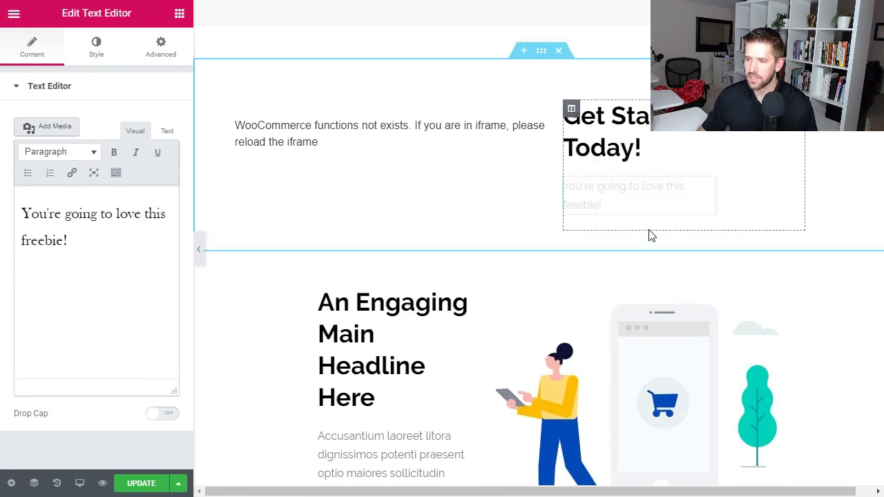
Remove the four lower sections: main headline, clock illustration, client testimonials, and an empty section.
left_click(561, 248)
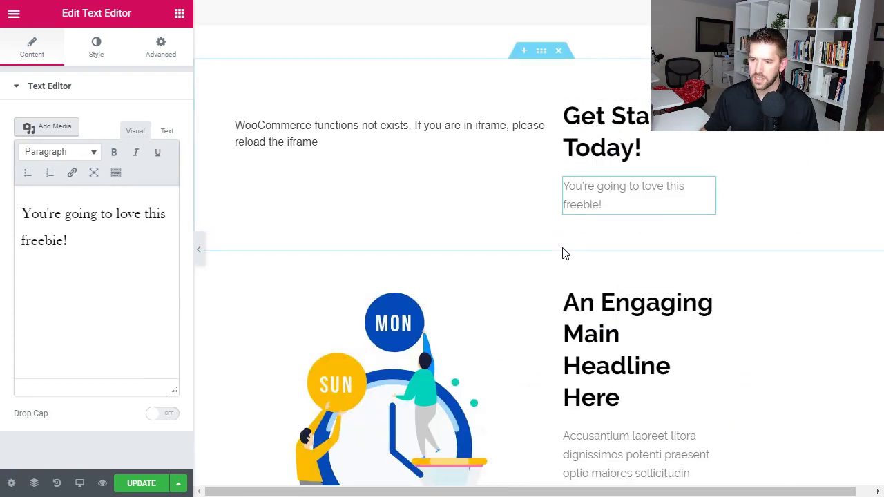
left_click(561, 250)
left_click(561, 251)
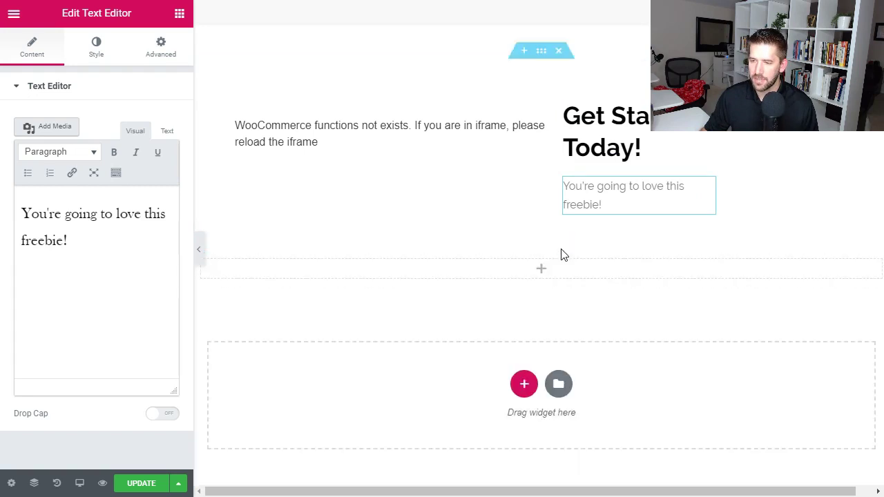
left_click(560, 247)
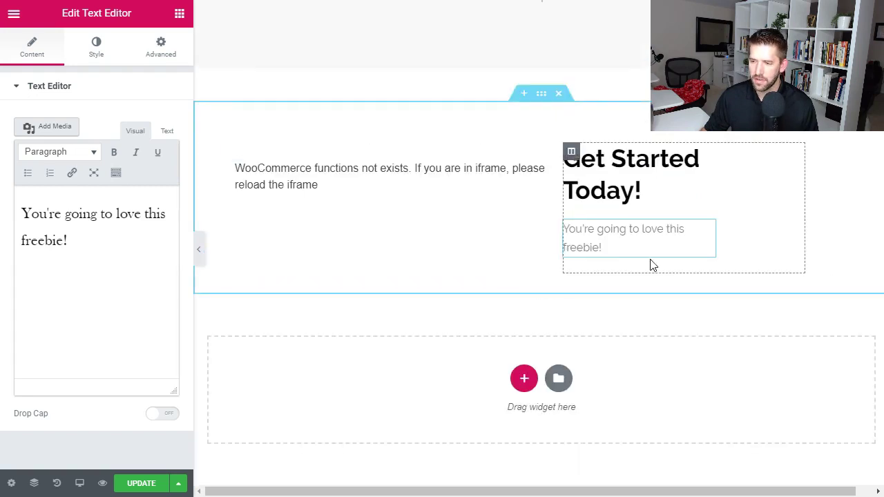
Set the checkout section's bottom padding to 150 px.
left_click(171, 54)
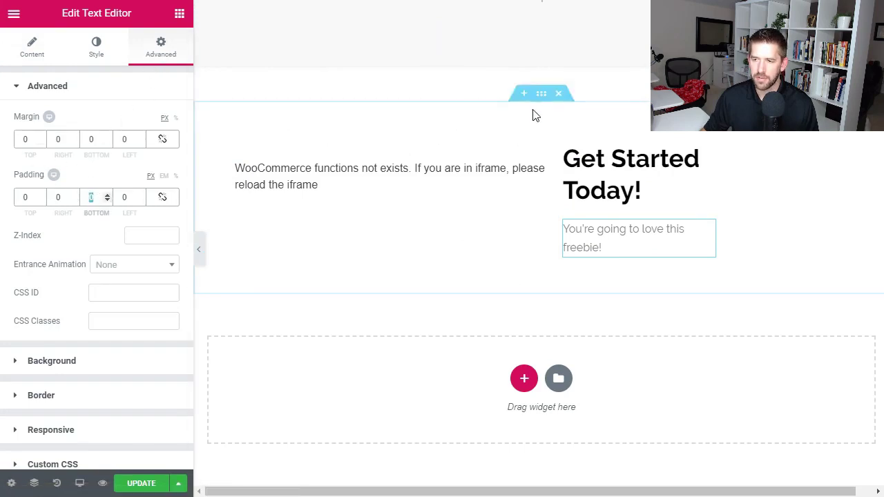
left_click(534, 97)
left_click(164, 60)
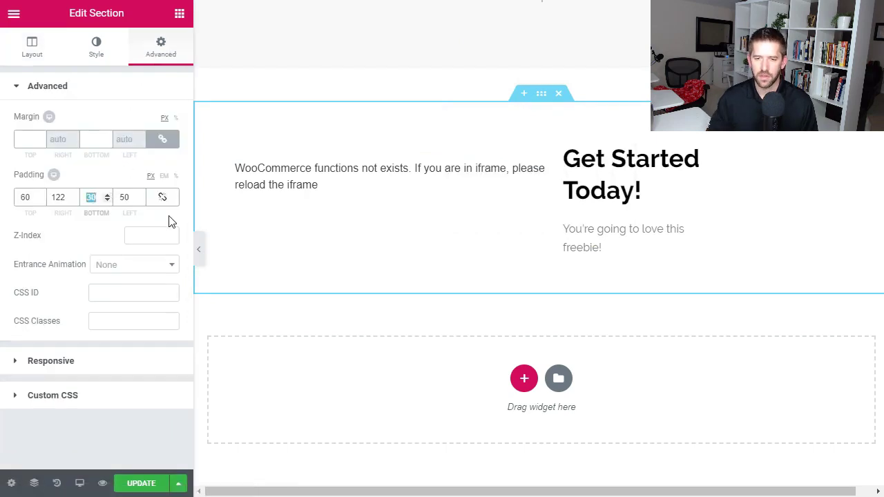
type("150")
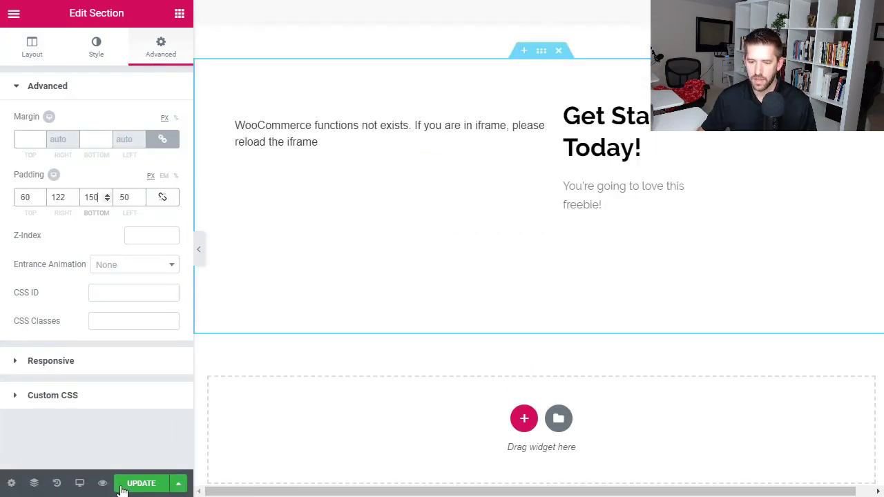
Save the page and open its live preview.
left_click(122, 486)
scroll(352, 361, "up", 8)
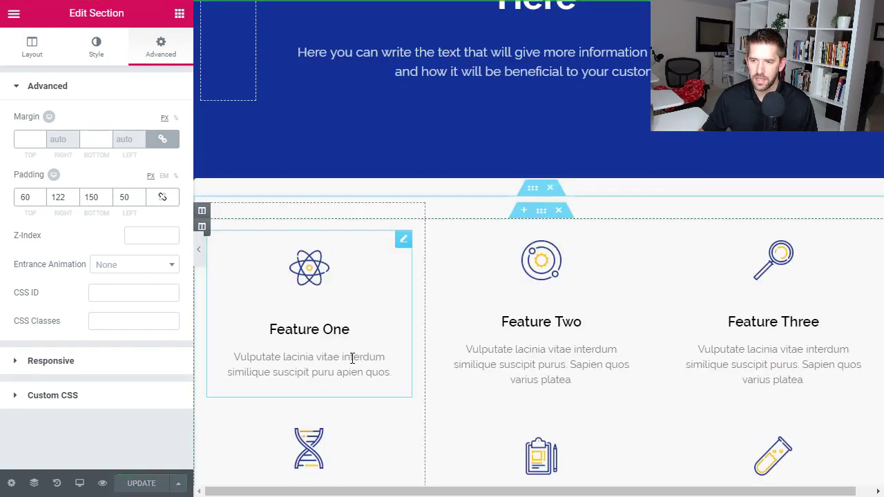
left_click(101, 483)
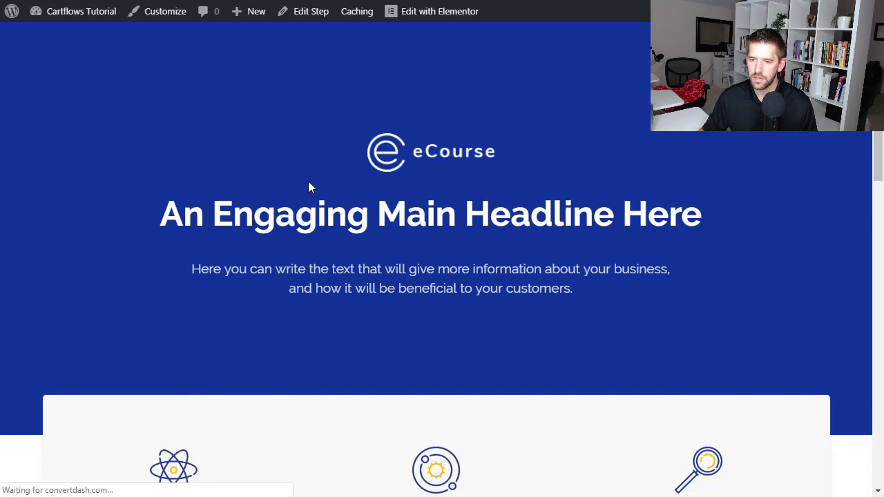
In the checkout preview, edit the billing Email Address field into a fresh test address.
scroll(386, 190, "down", 12)
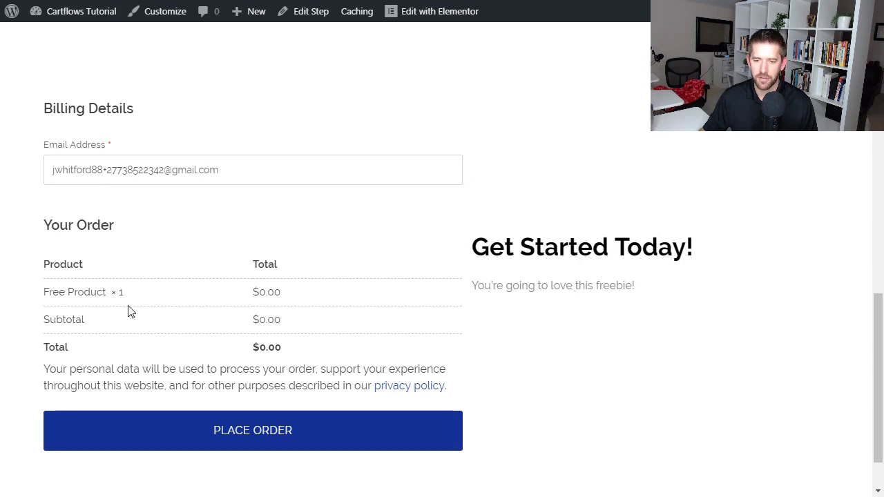
left_click(118, 168)
left_click(318, 225)
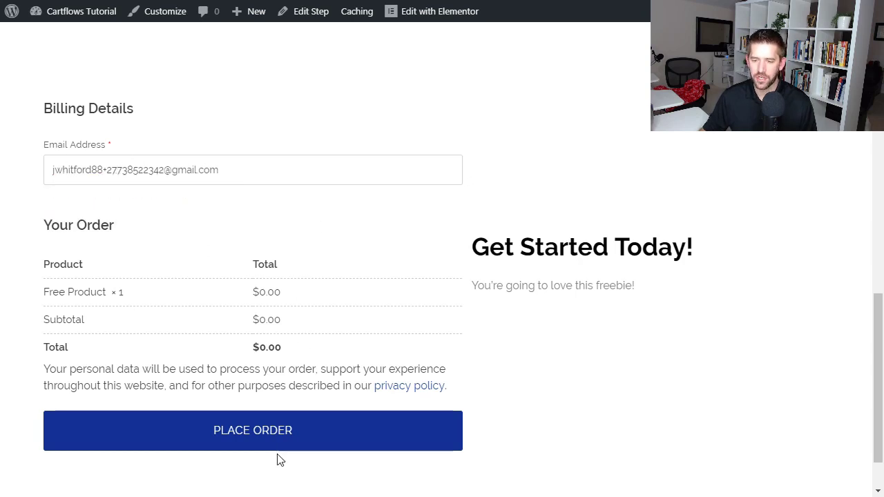
scroll(615, 353, "down", 1)
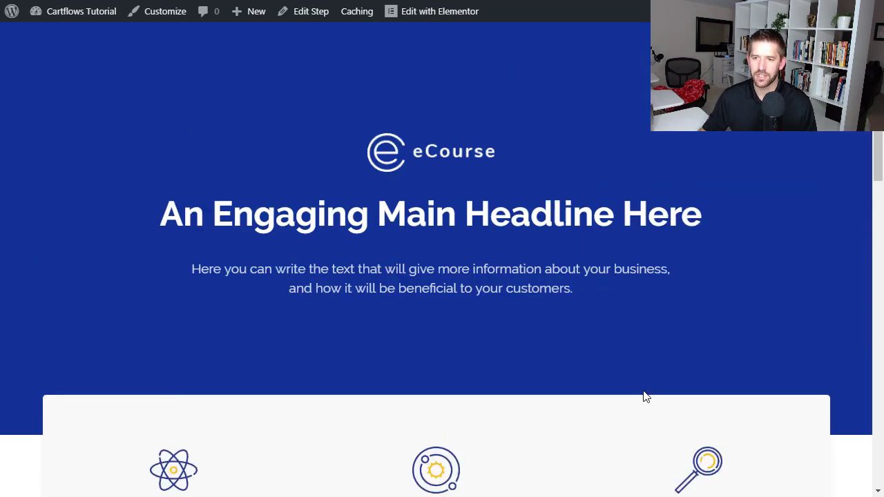
scroll(642, 391, "down", 2)
scroll(643, 389, "down", 10)
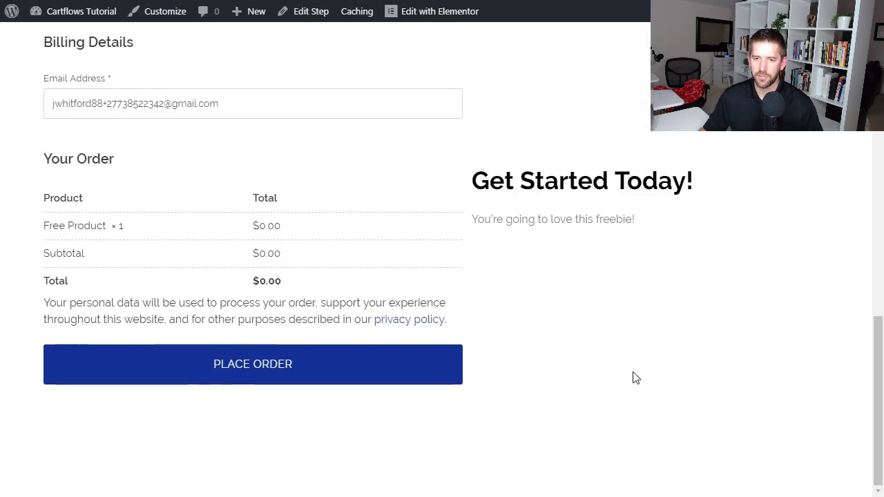
scroll(633, 378, "up", 3)
left_click(129, 301)
key("Escape")
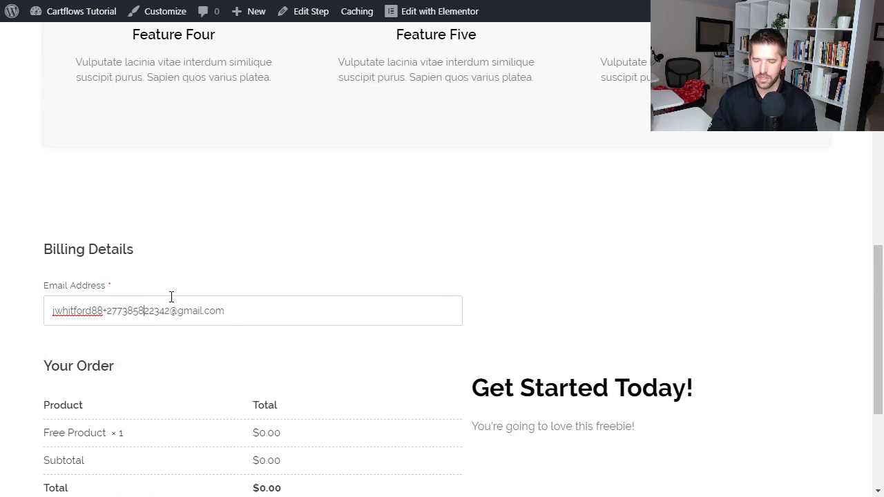
type("854")
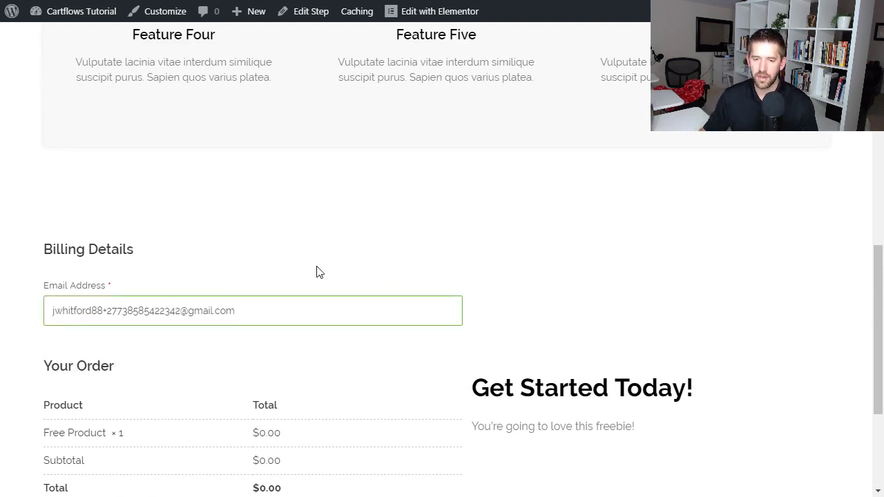
scroll(389, 313, "up", 10)
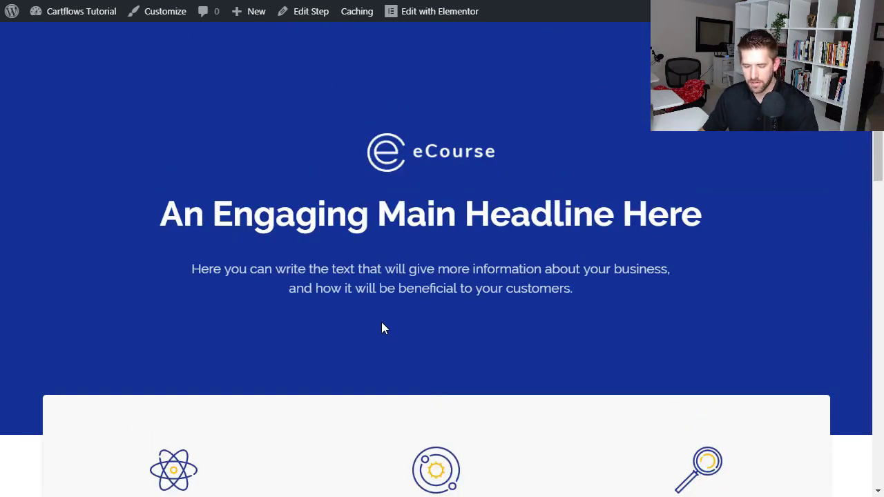
Exit Elementor to the WordPress dashboard and close the checkout page preview.
key("F11")
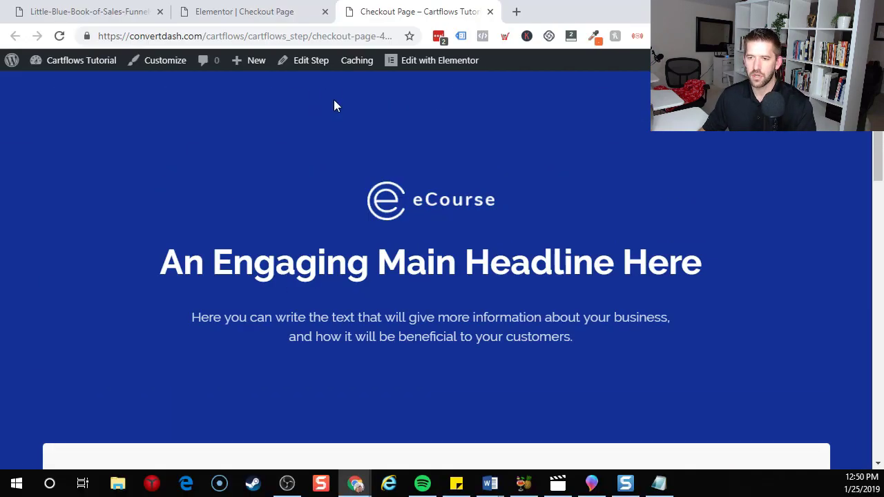
left_click(286, 9)
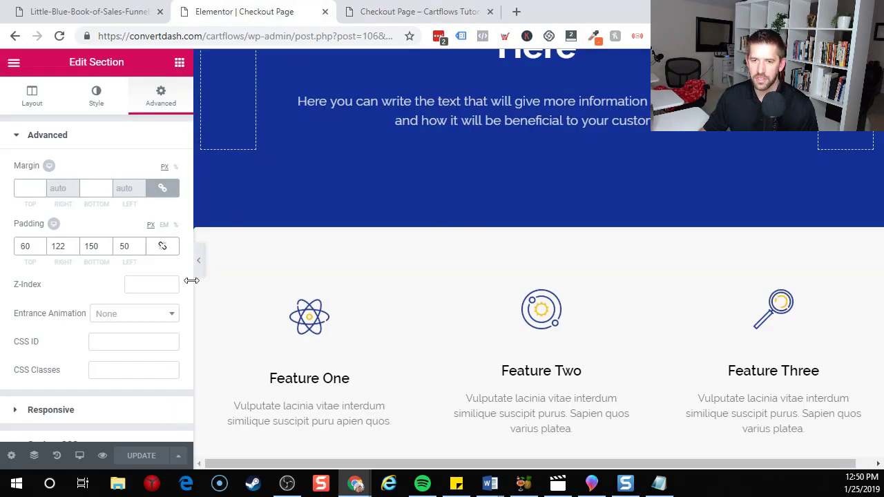
left_click(7, 63)
left_click(72, 422)
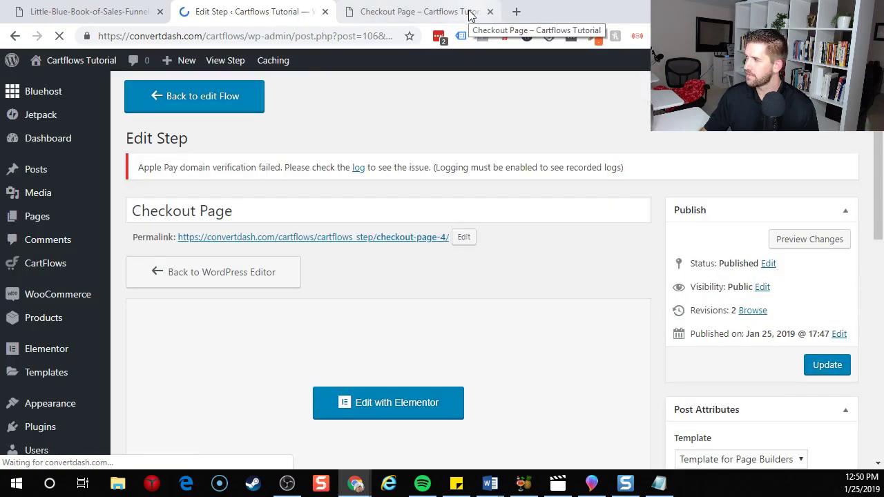
left_click(469, 14)
left_click(490, 12)
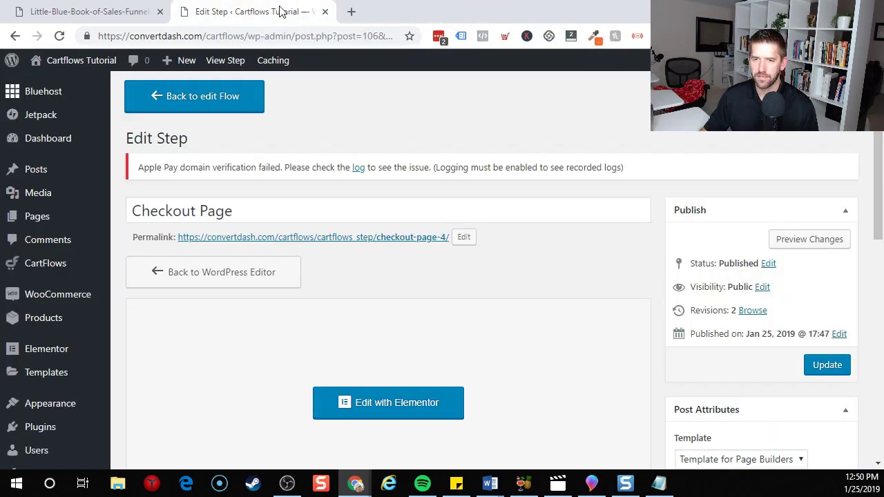
Go back to the Mega Flow step list and open the Thank You Page preview in a new tab.
scroll(557, 282, "down", 7)
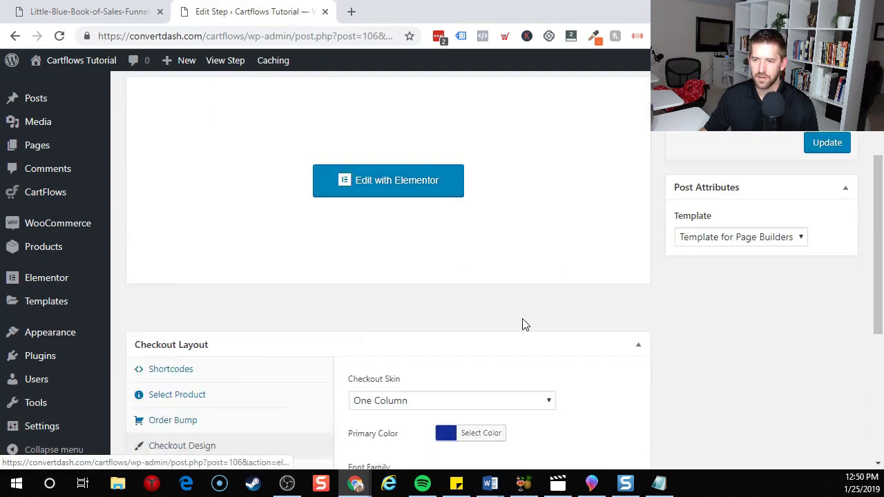
scroll(424, 306, "up", 6)
scroll(398, 281, "up", 1)
left_click(201, 103)
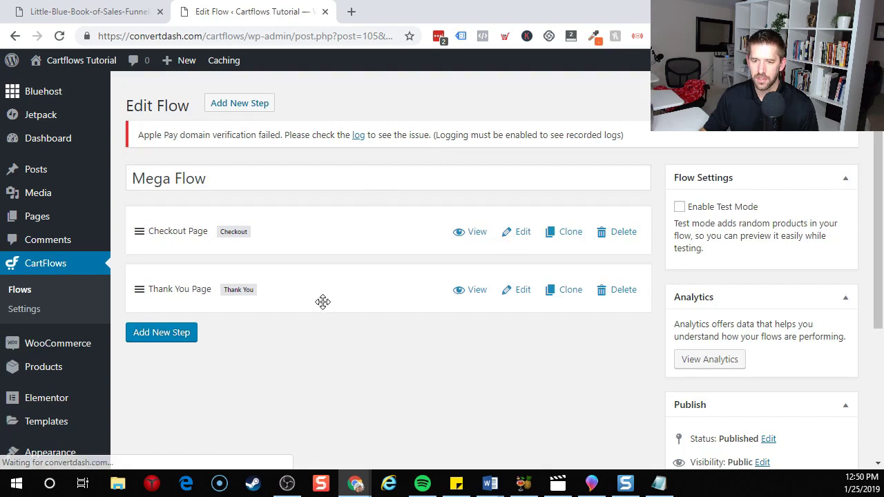
middle_click(476, 291)
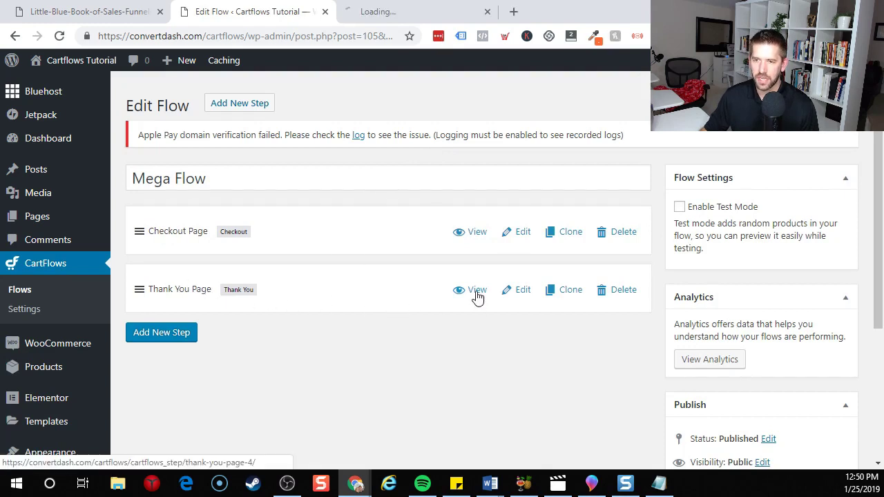
left_click(383, 7)
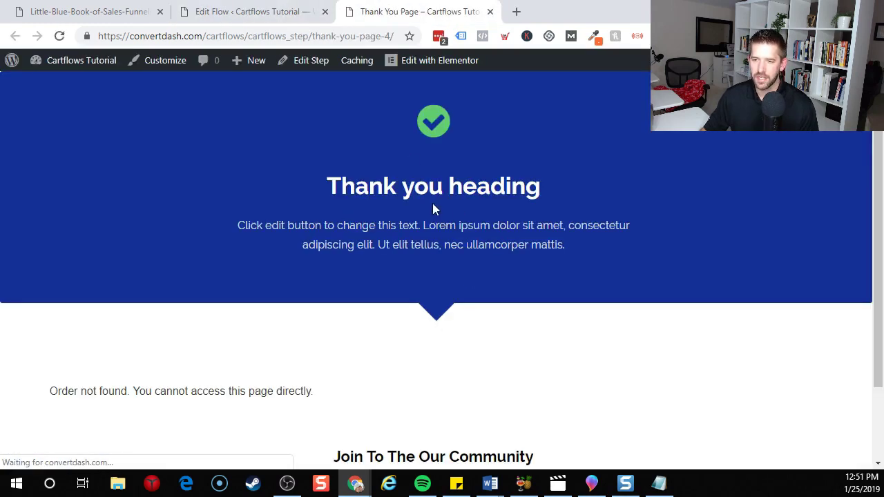
scroll(391, 200, "down", 2)
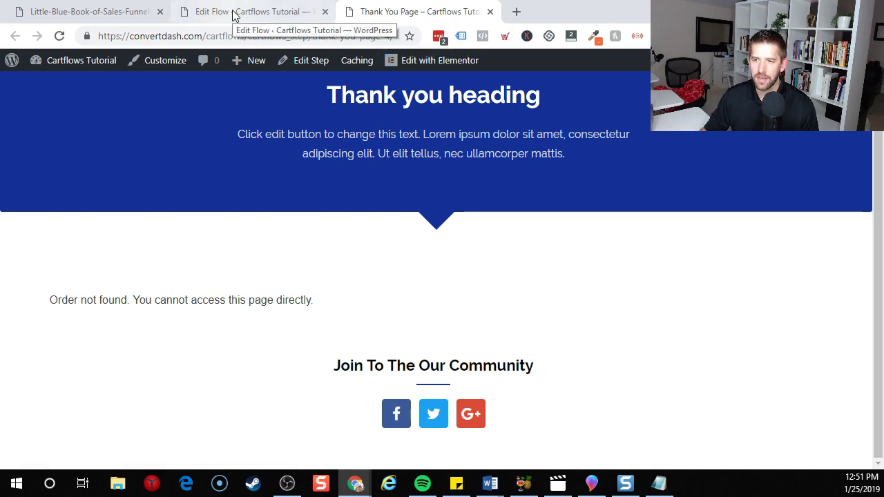
left_click(282, 12)
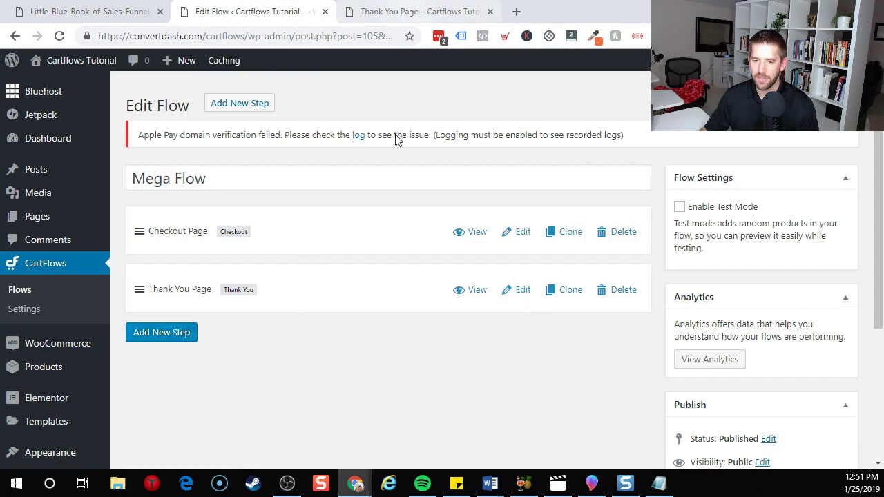
Retitle the Thank You Page step 'One time offer', save, and go back to the Mega Flow steps.
mouse_move(179, 345)
left_click(518, 294)
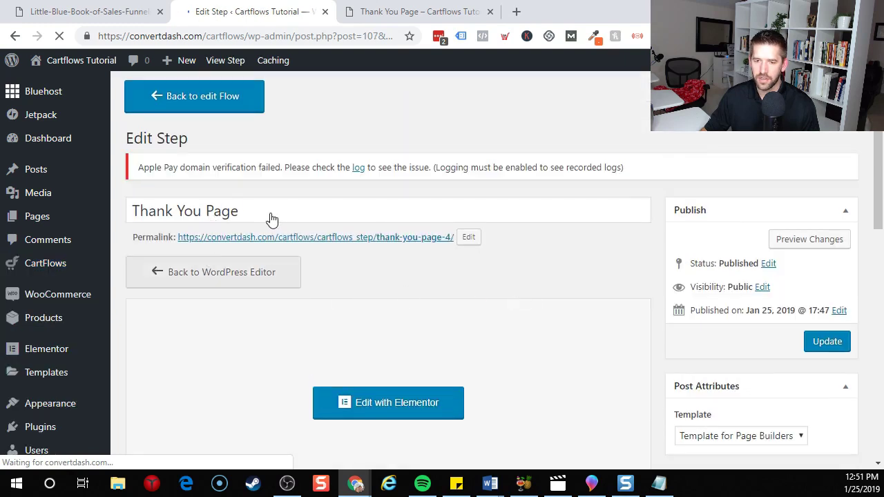
left_click_drag(269, 220, 4, 185)
key("BackSpace")
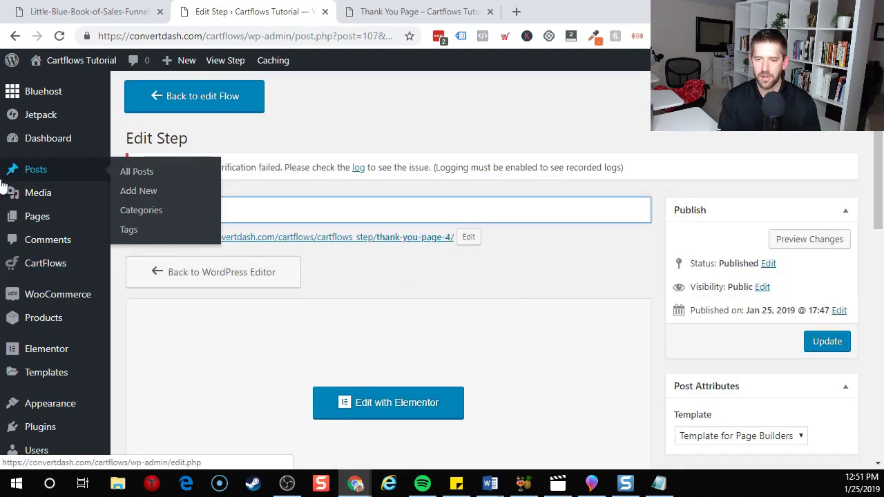
type("One time offer")
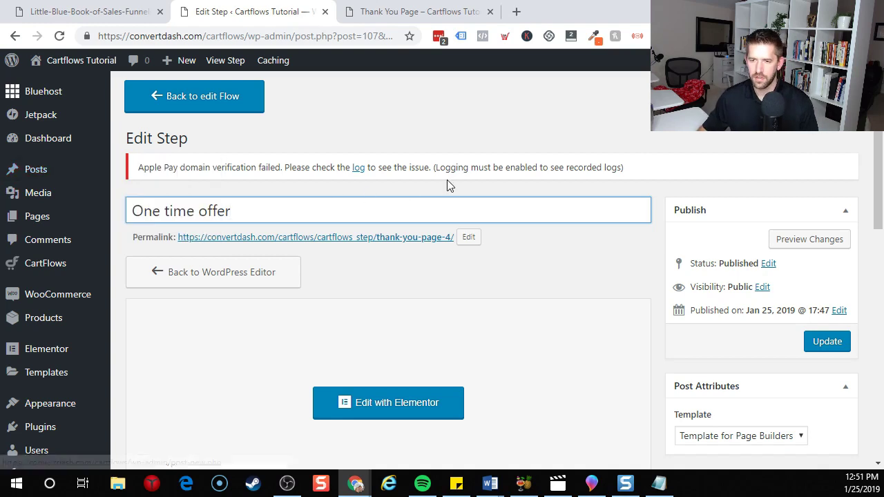
left_click(821, 349)
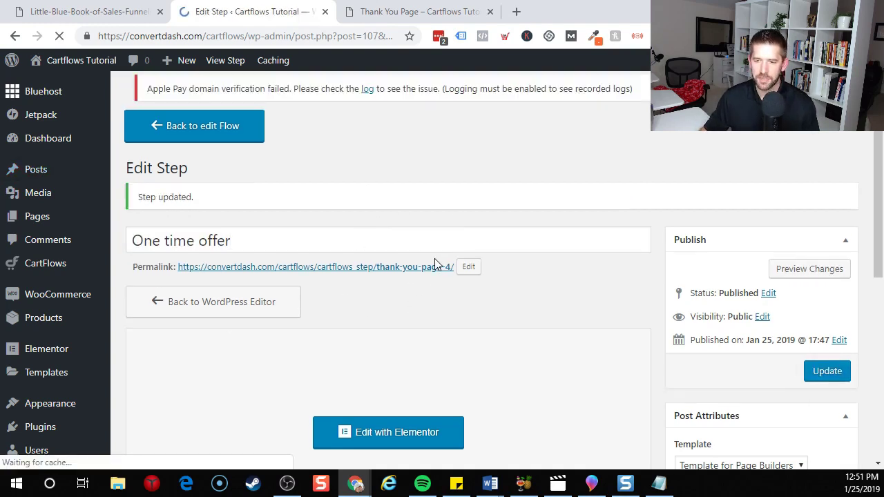
left_click(175, 102)
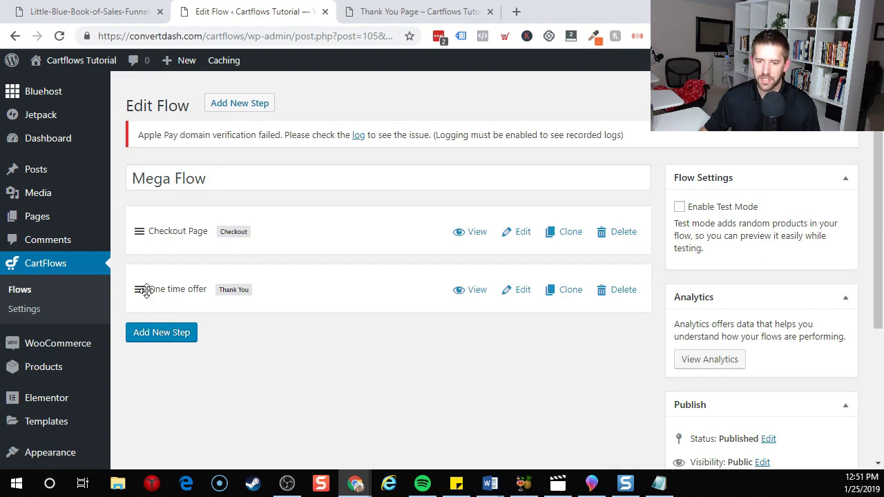
Import the first Checkout Page template from the Steps Library's Checkout templates as a new step.
left_click(162, 334)
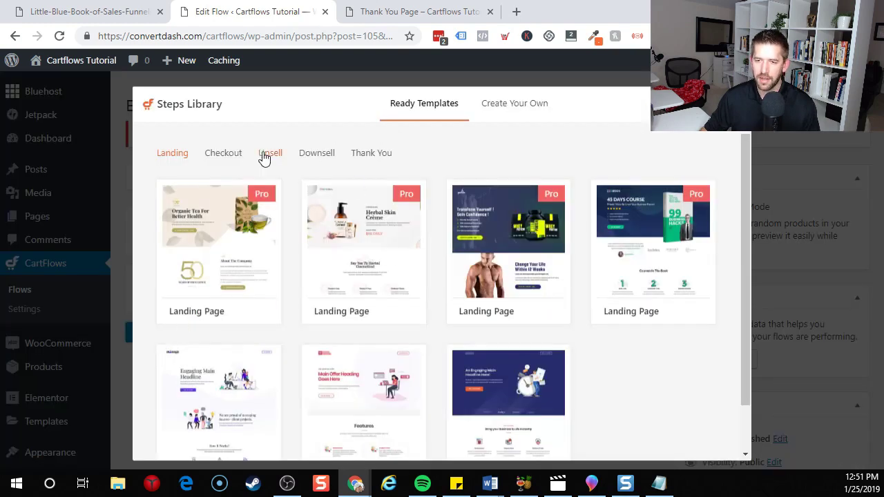
left_click(241, 155)
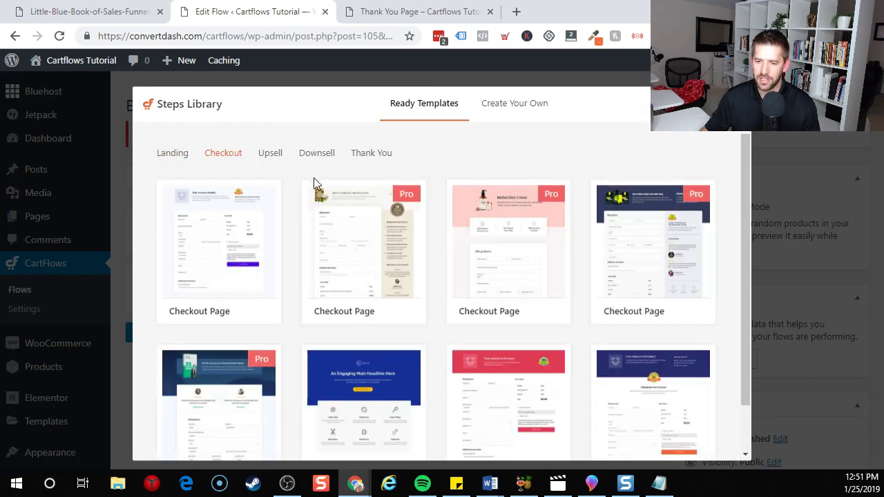
scroll(483, 242, "down", 2)
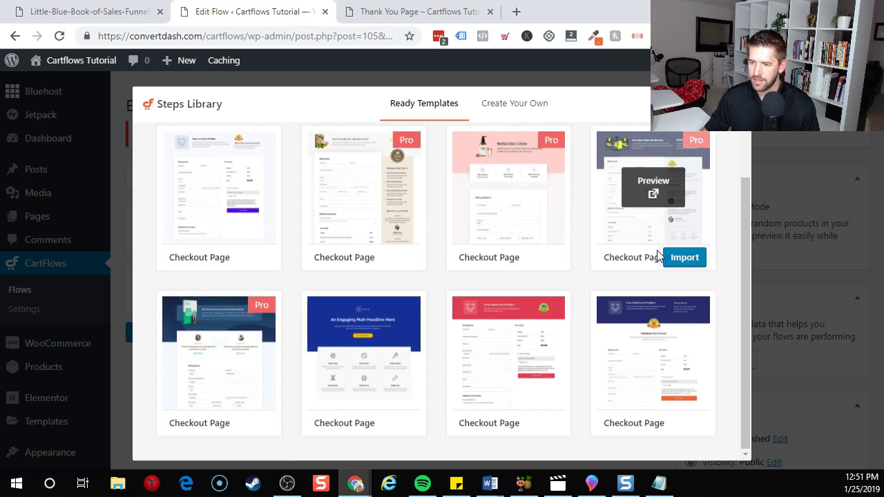
left_click(252, 258)
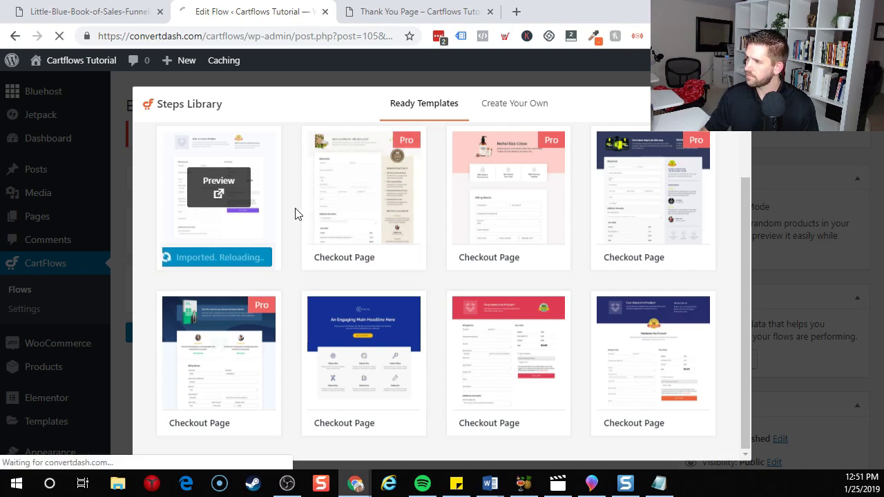
Assign the Upsell Coaching Call product to the Checkout 2 step and save it.
scroll(297, 214, "down", 3)
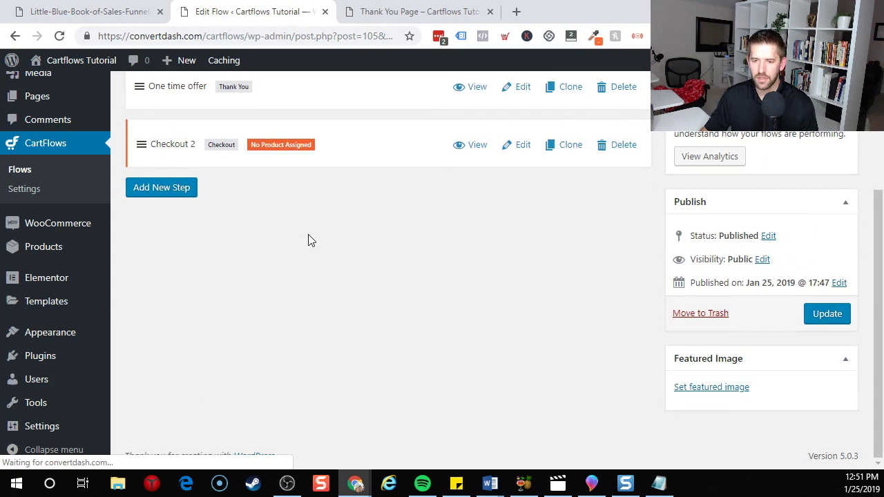
scroll(382, 255, "up", 2)
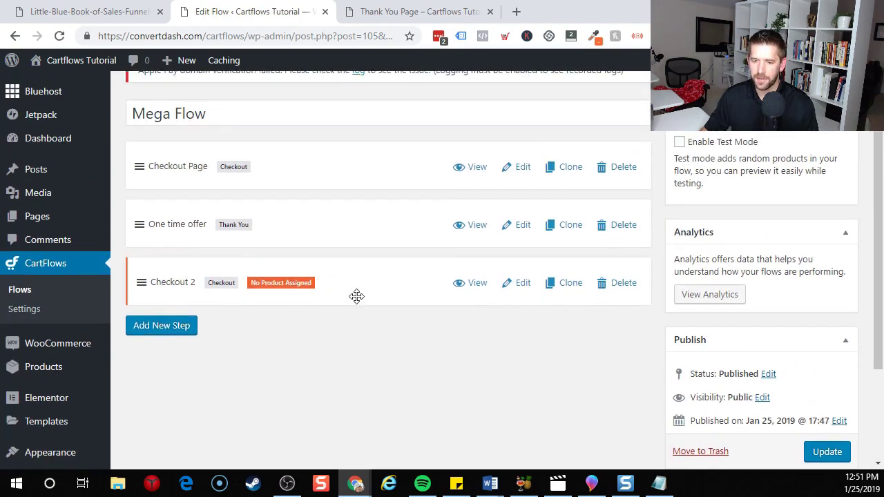
left_click(523, 284)
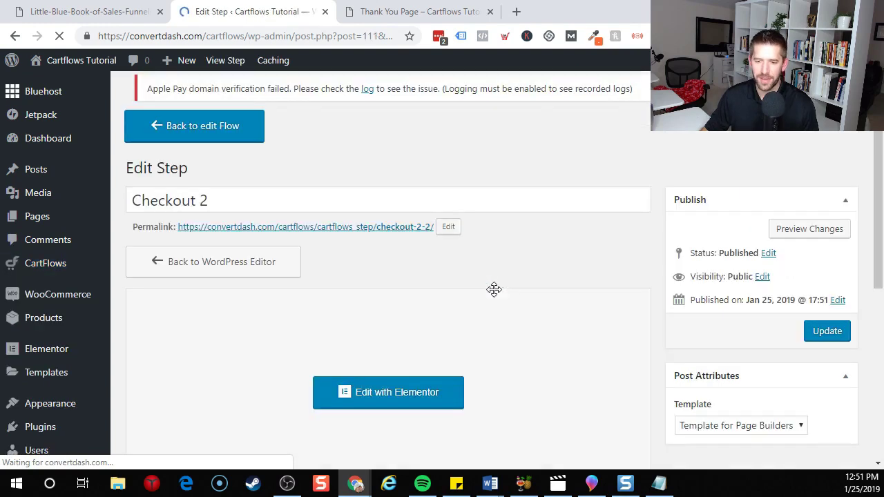
scroll(561, 276, "down", 5)
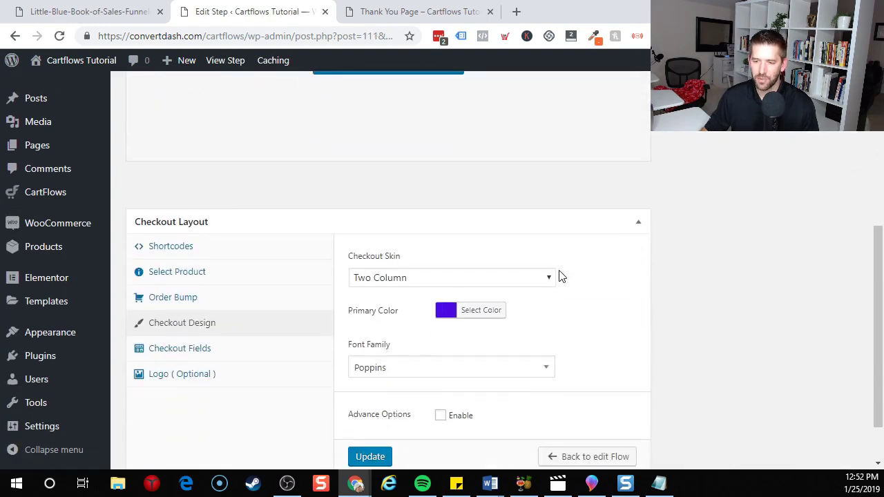
left_click(188, 280)
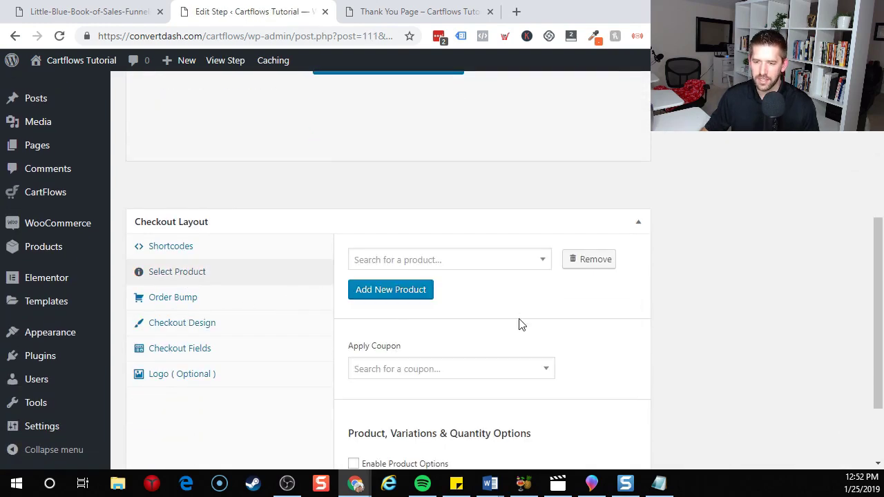
left_click(523, 268)
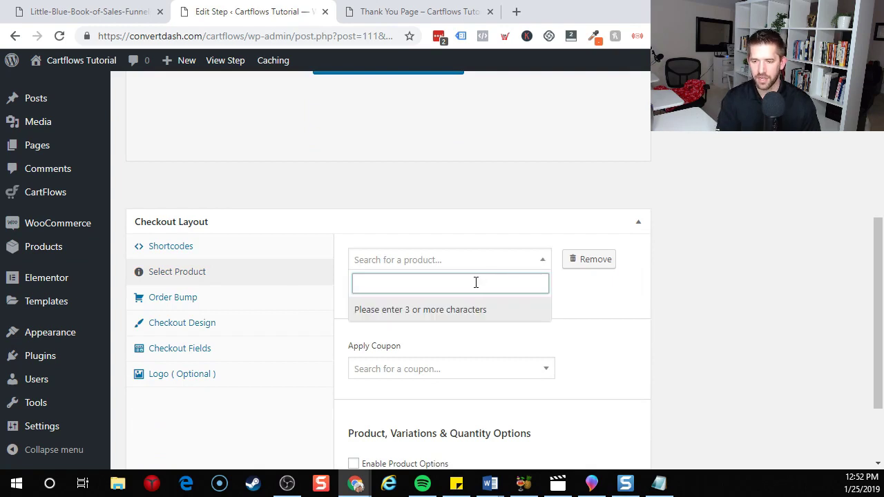
type("upsell")
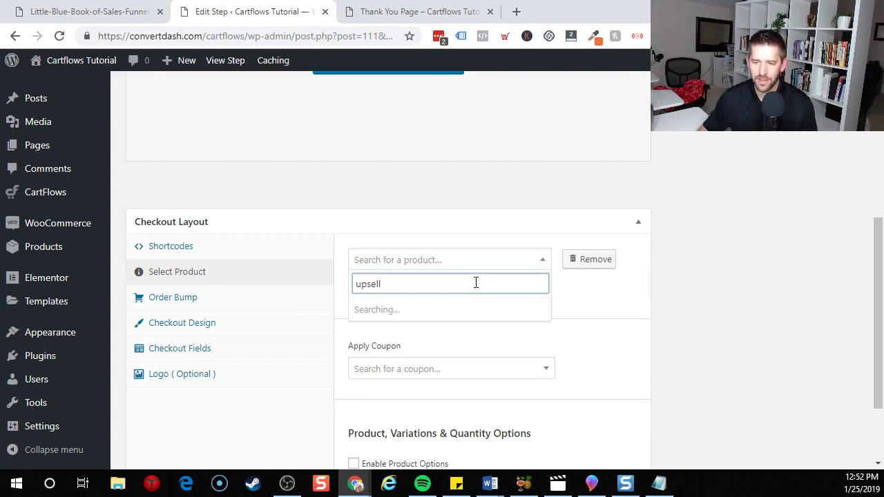
left_click(417, 316)
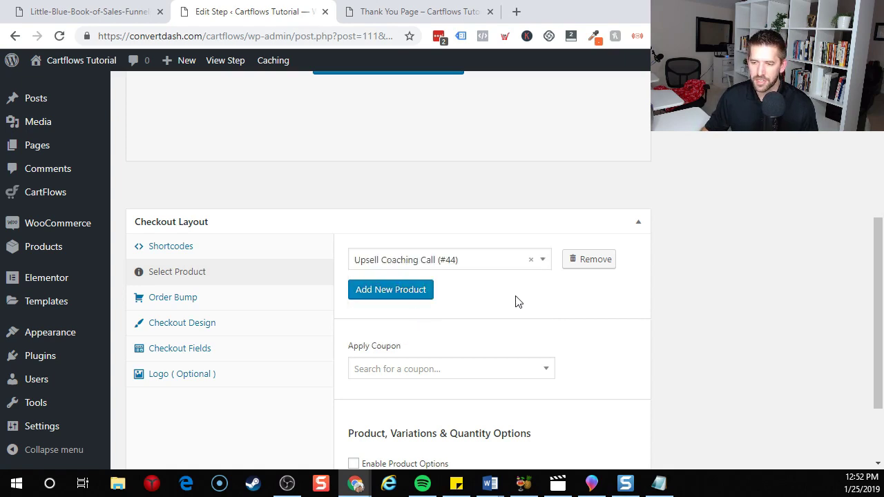
scroll(532, 310, "down", 3)
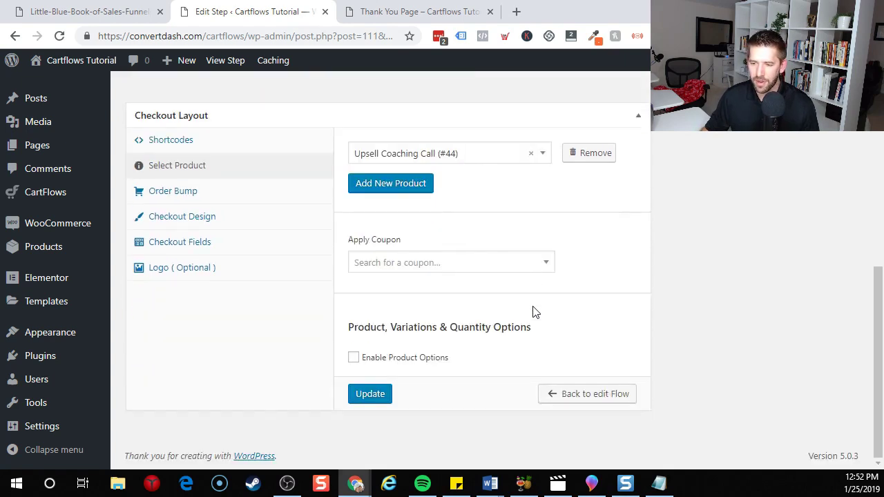
left_click(370, 394)
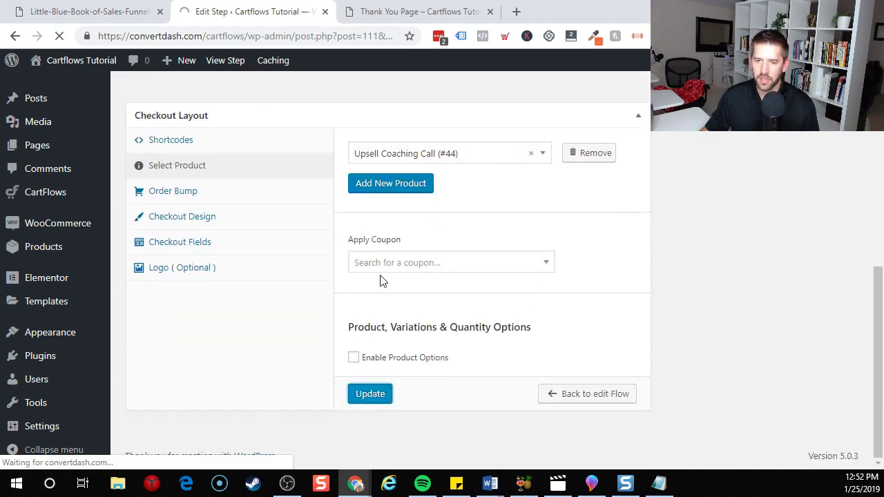
Open the Checkout 2 page in a separate tab, close the old Thank You preview, and re-save Checkout 2.
scroll(612, 326, "down", 5)
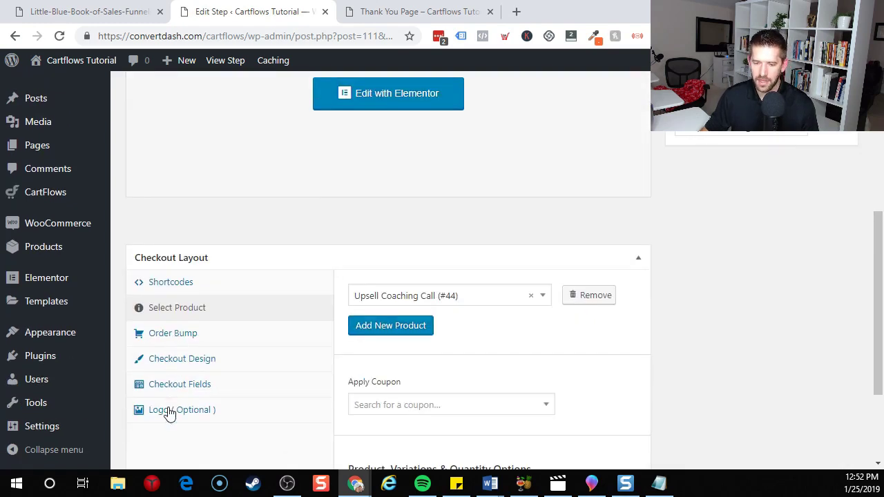
scroll(622, 380, "up", 5)
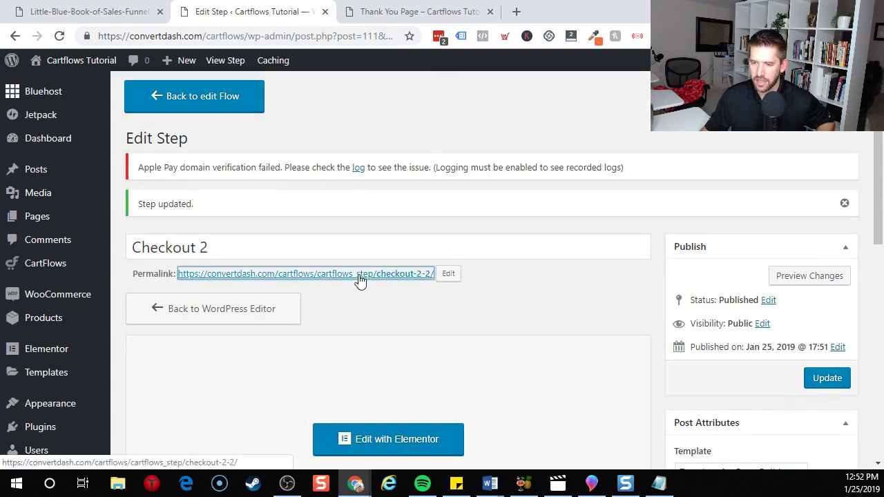
right_click(373, 275)
left_click(390, 286)
left_click(482, 14)
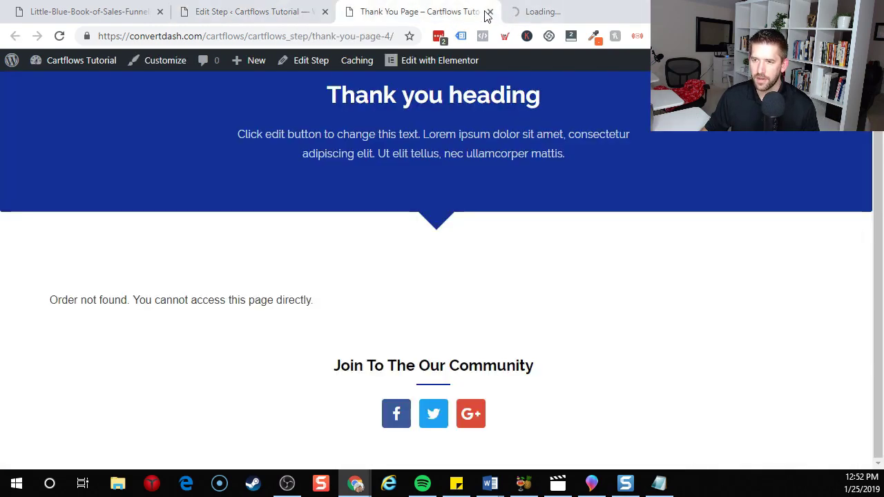
left_click(489, 12)
scroll(462, 186, "down", 3)
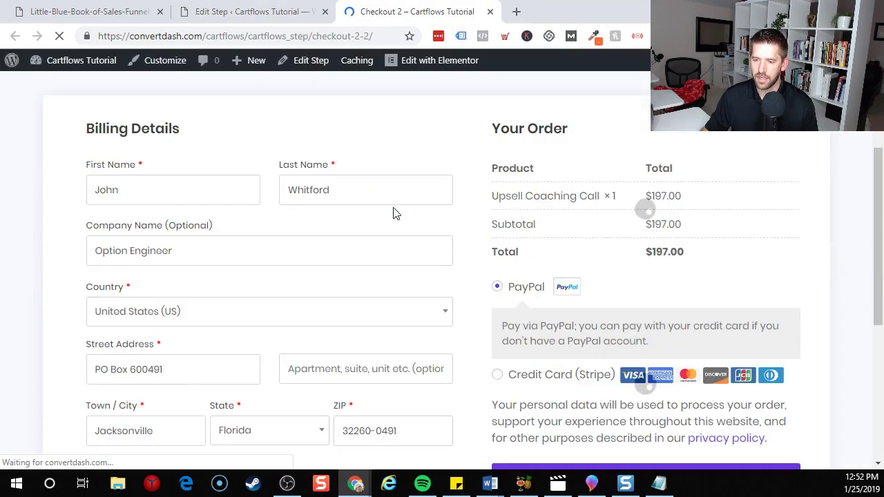
left_click(290, 13)
scroll(482, 304, "down", 2)
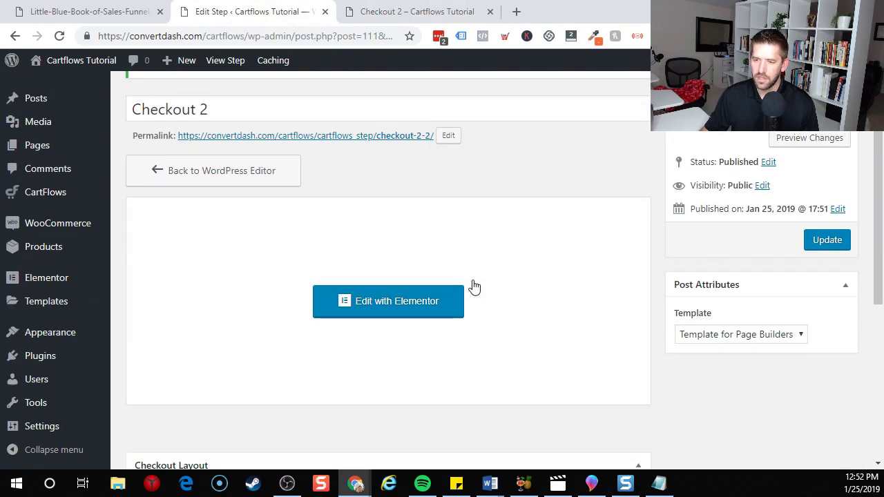
left_click(822, 246)
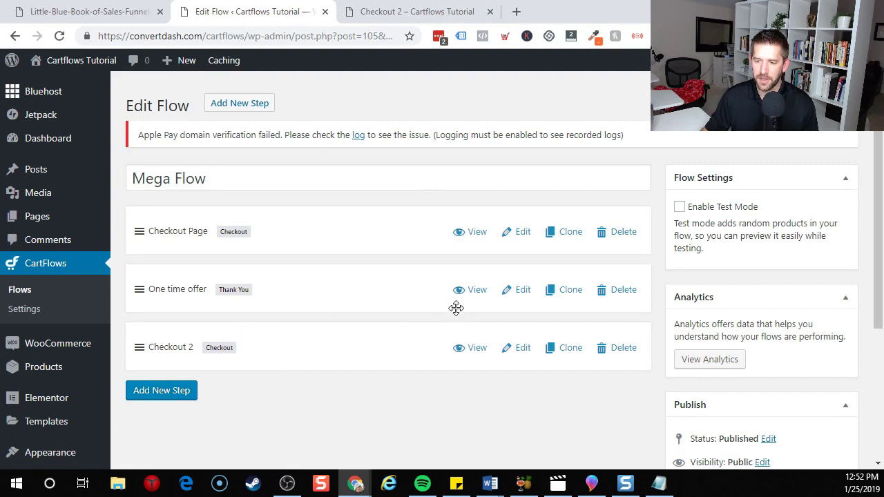
Open the One time offer step for editing and copy the Checkout 2 page address.
left_click(514, 295)
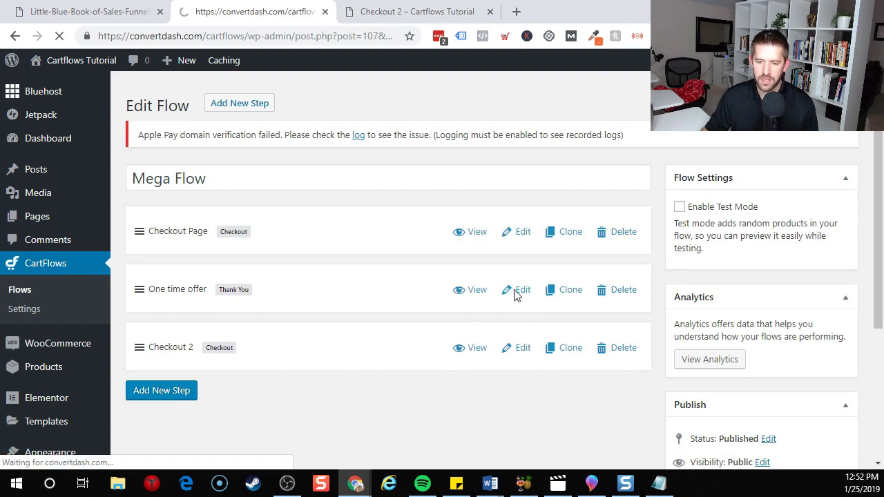
scroll(507, 265, "down", 2)
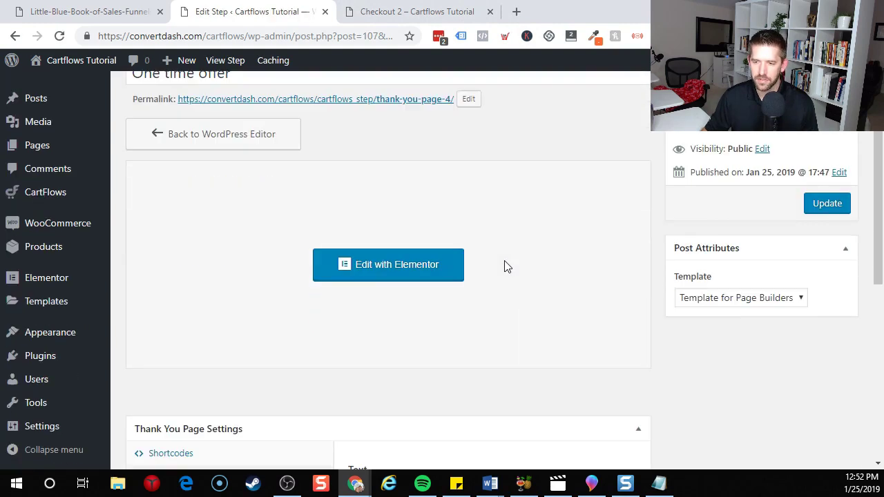
left_click(417, 11)
left_click(366, 36)
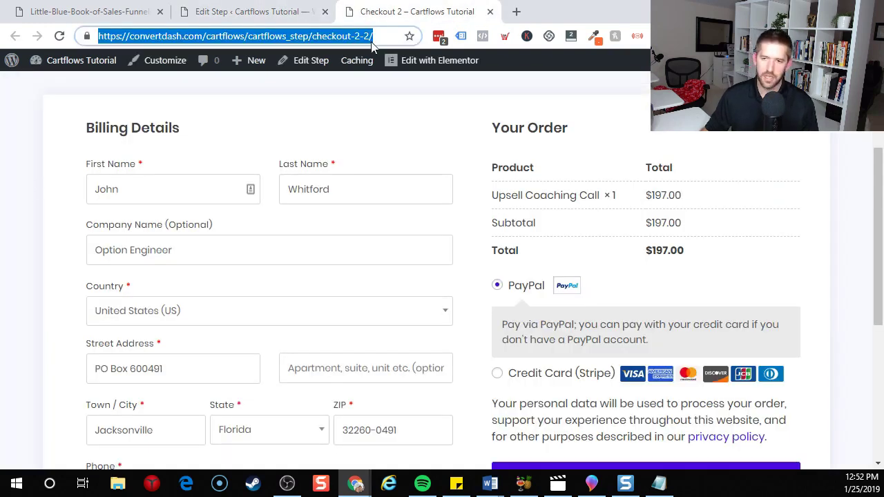
left_click(239, 12)
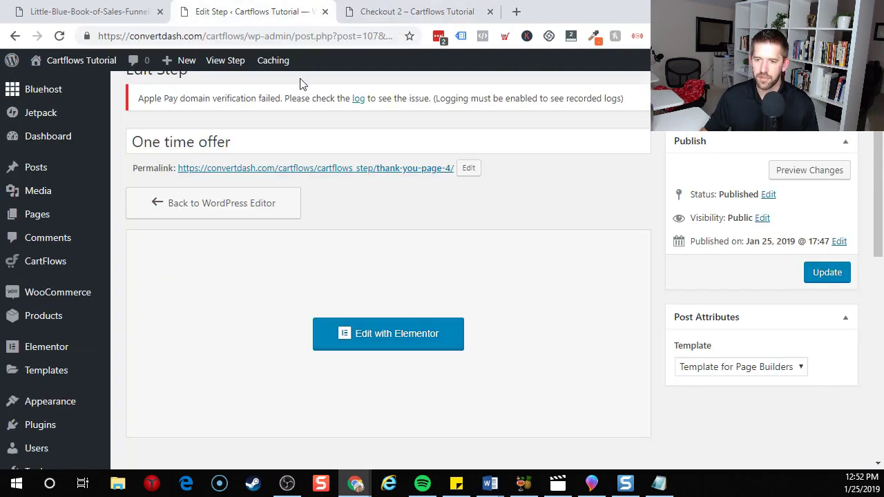
scroll(535, 210, "down", 2)
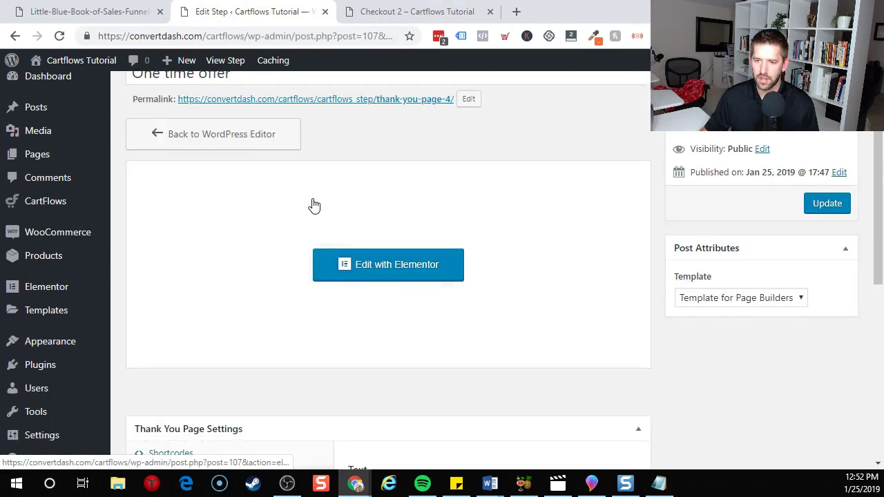
Open the One time offer page in Elementor and delete its WooCommerce notice.
left_click(371, 278)
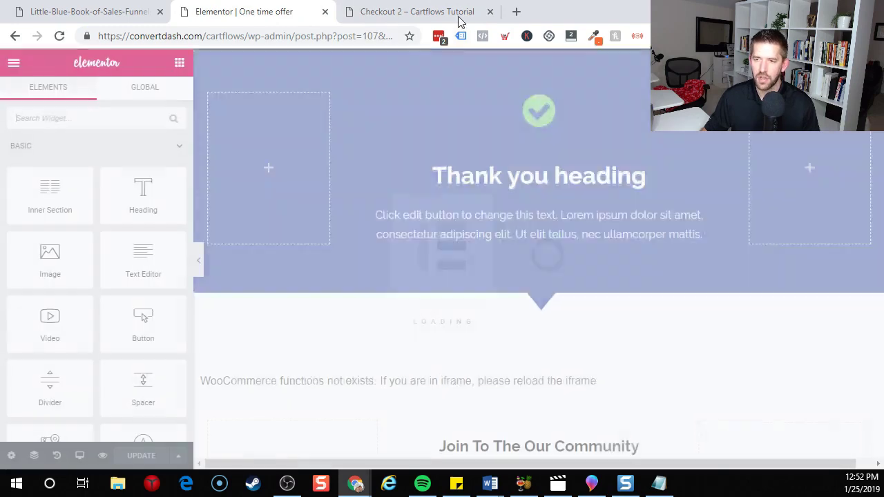
scroll(543, 339, "down", 1)
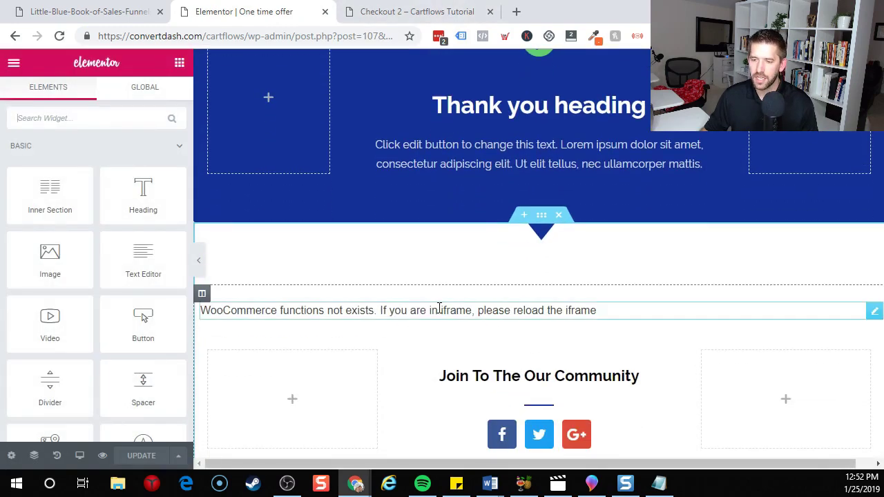
right_click(640, 318)
left_click(677, 456)
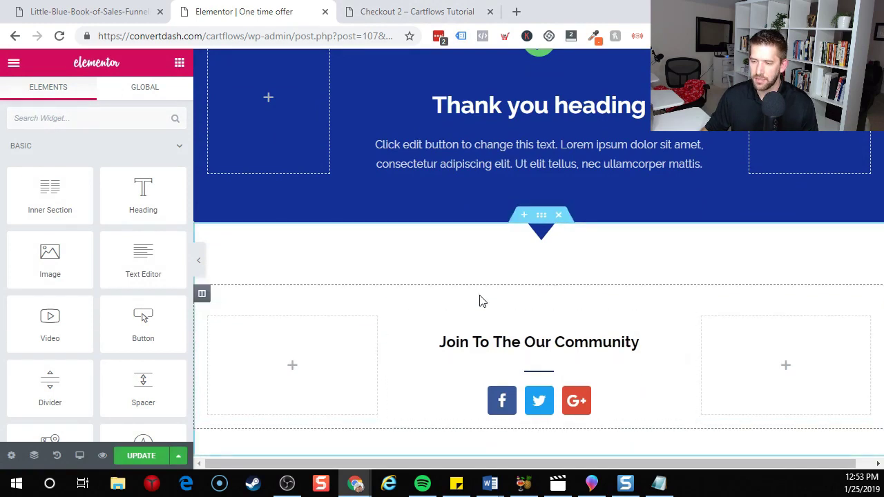
Retitle the Thank you icon box 'Awesome - But before you go!' with description 'Check out this One Time Offer'.
scroll(529, 135, "up", 1)
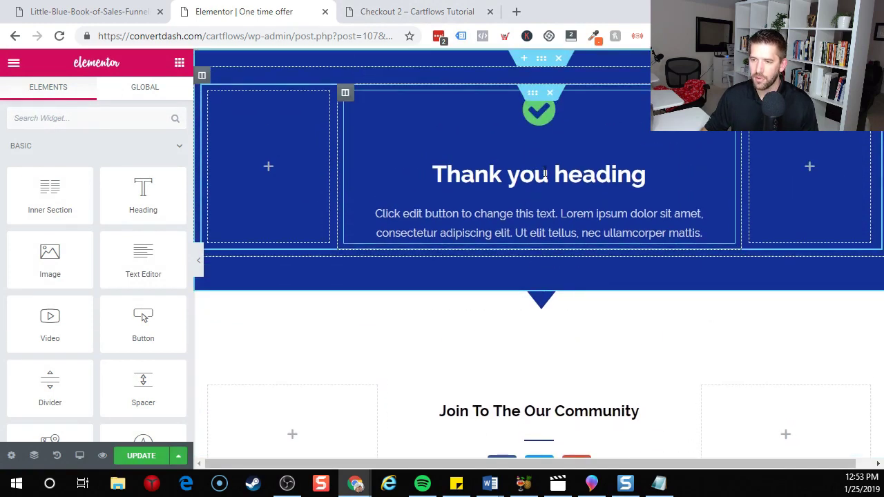
left_click(635, 176)
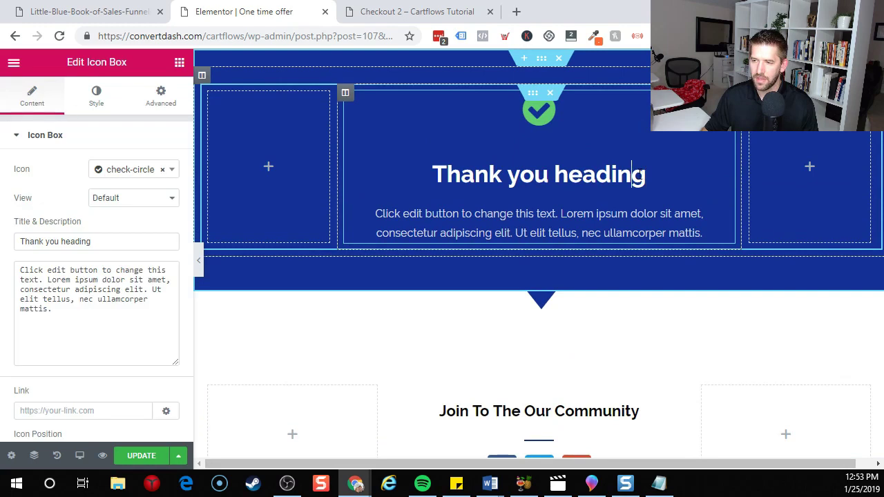
triple_click(641, 177)
type("Awesome - But e")
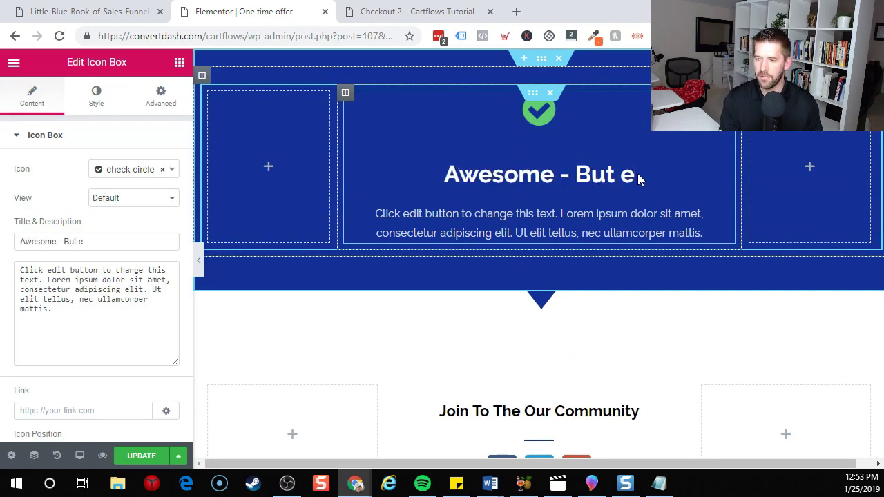
key("BackSpace")
type("before you go!")
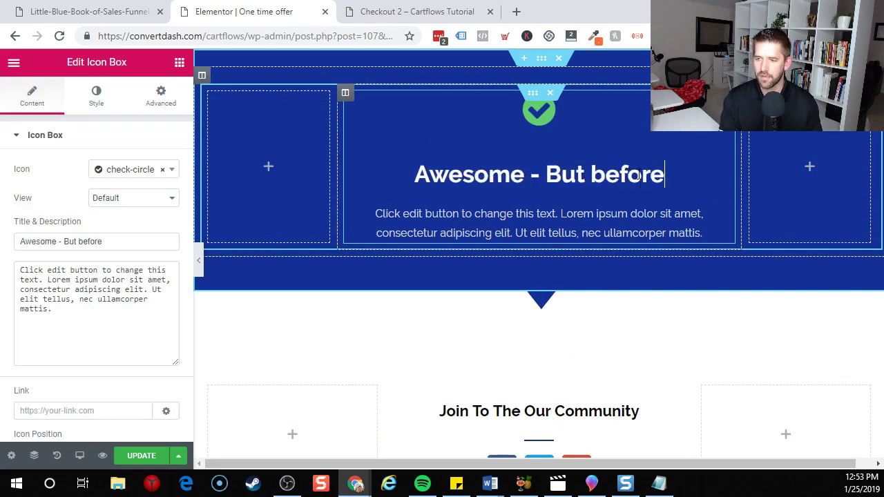
triple_click(569, 214)
type("Ch")
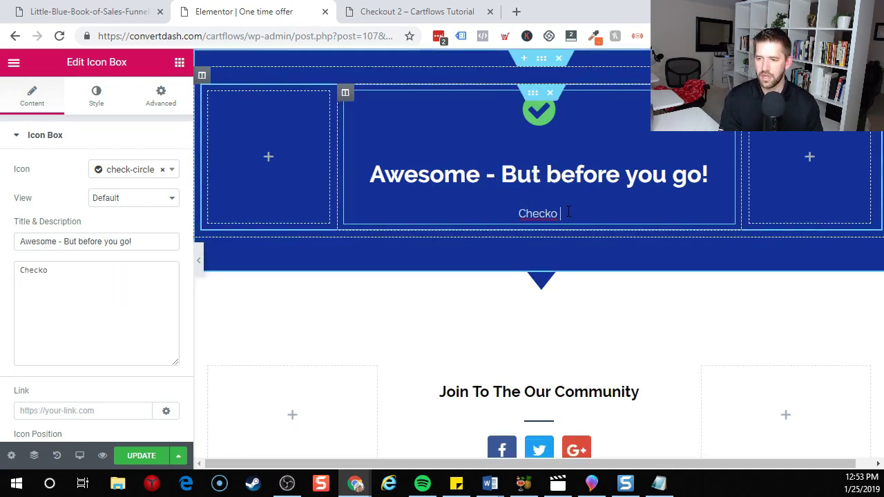
type("eck out this One Time Offer")
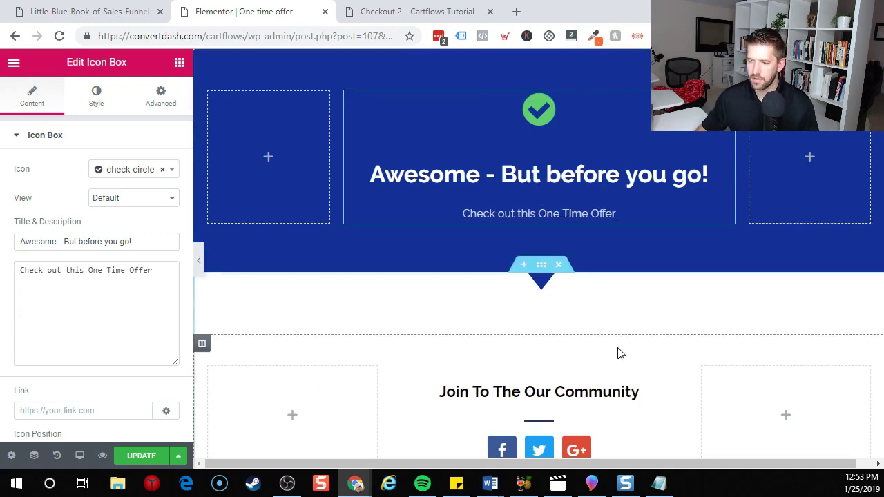
scroll(549, 297, "down", 2)
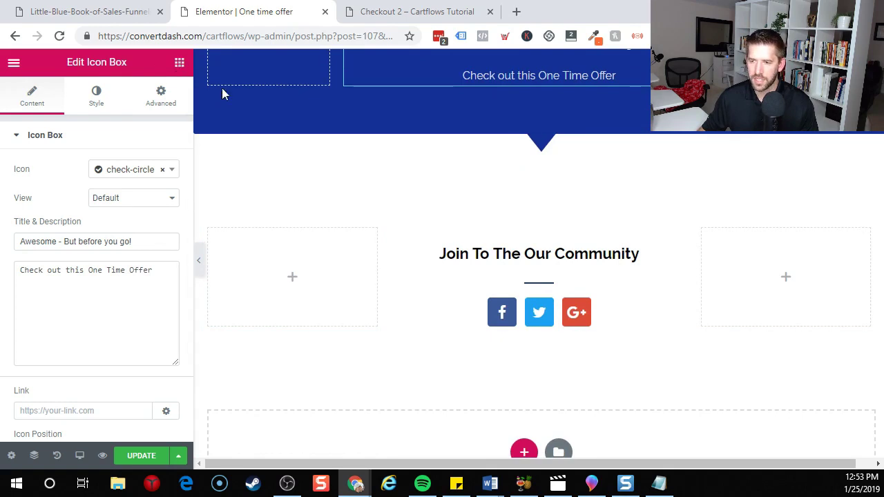
After an undo reverts the icon box, set its description to 'Check out this offer!' and discard the new section.
left_click(525, 130)
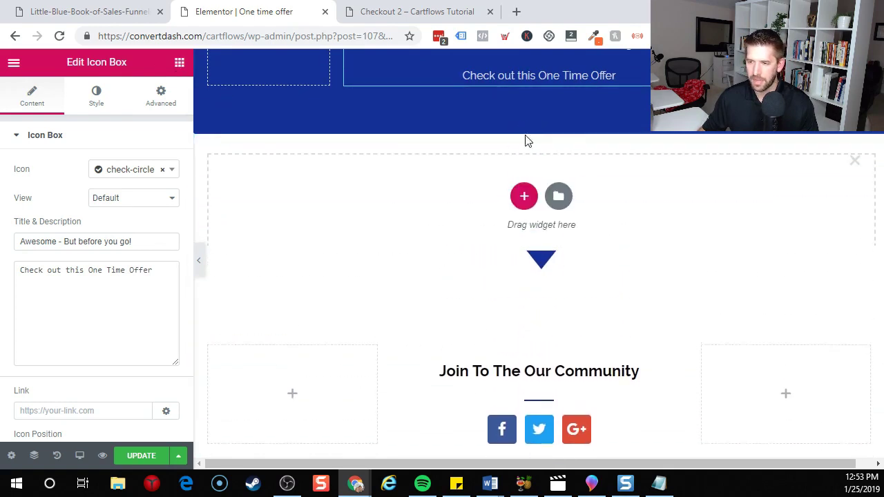
left_click(523, 192)
key("ctrl+z")
key("ctrl+z")
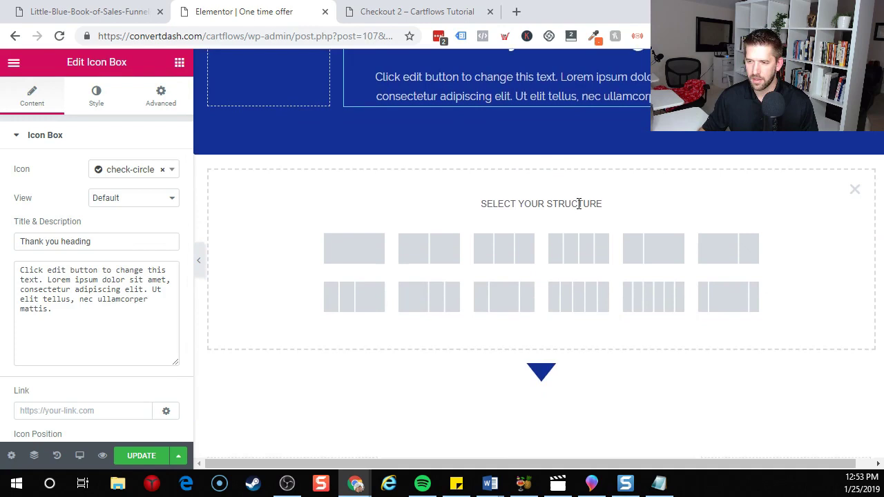
scroll(678, 295, "down", 2)
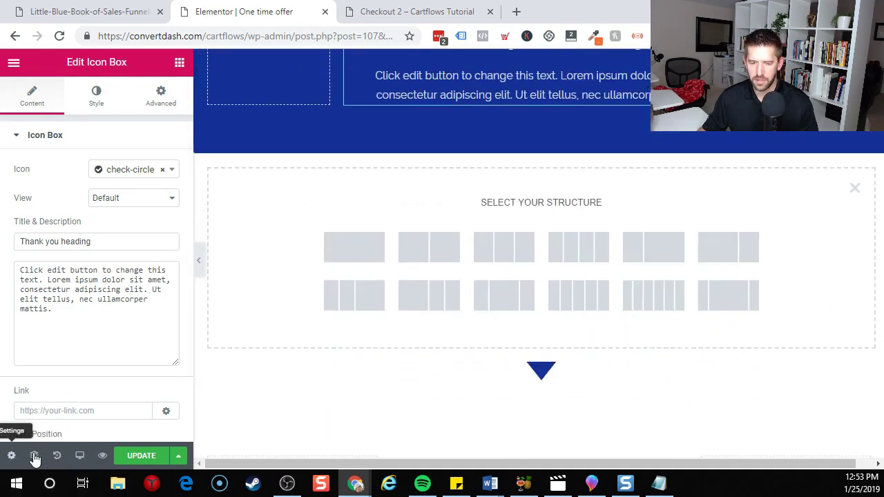
scroll(577, 176, "up", 2)
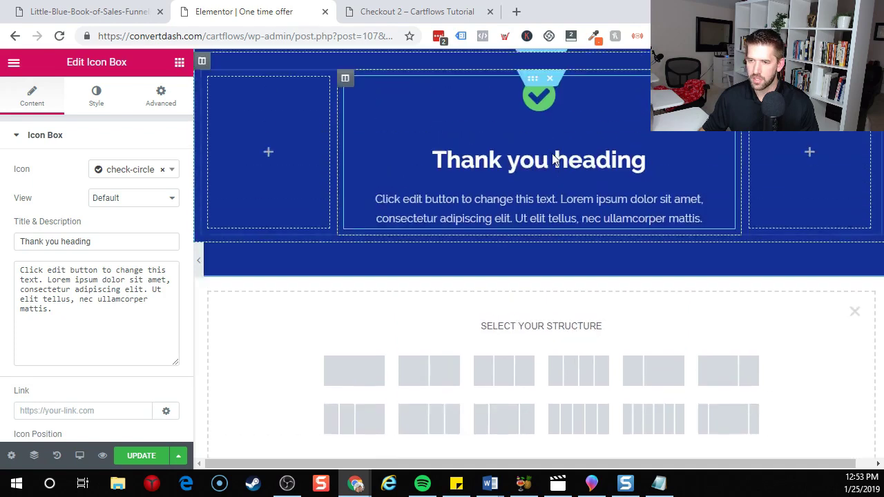
triple_click(502, 215)
type("C")
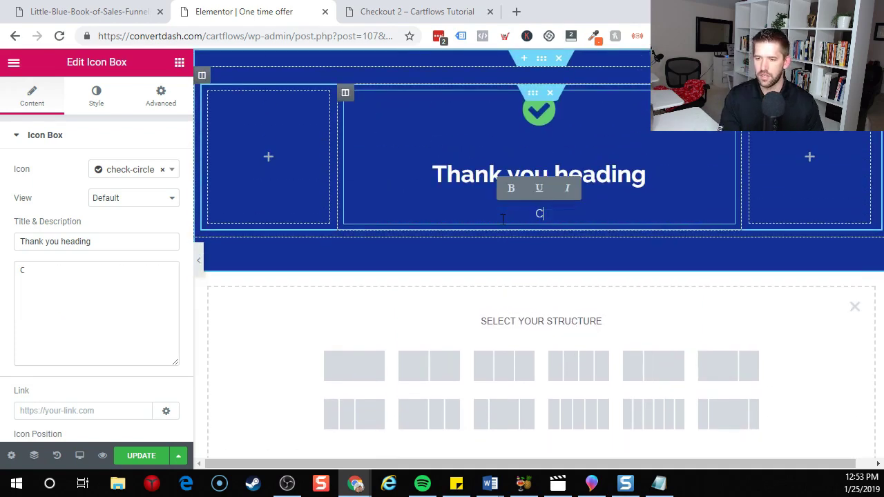
type("heck out this offer!")
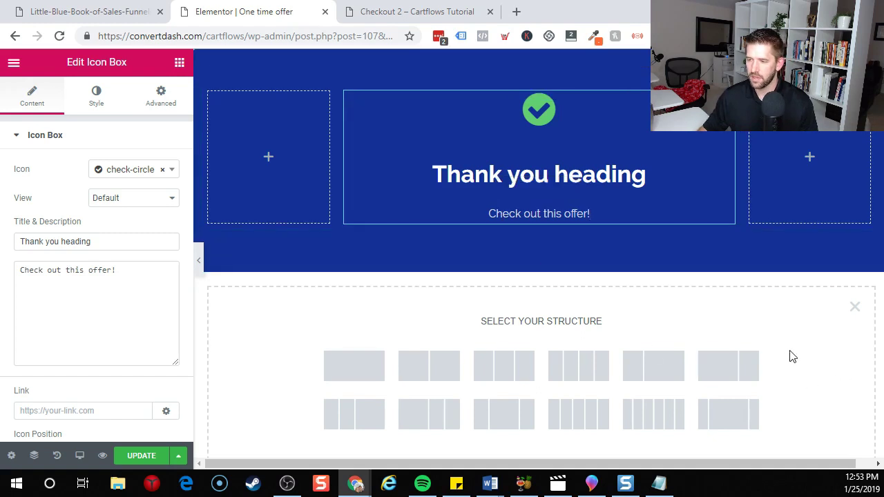
scroll(852, 225, "down", 2)
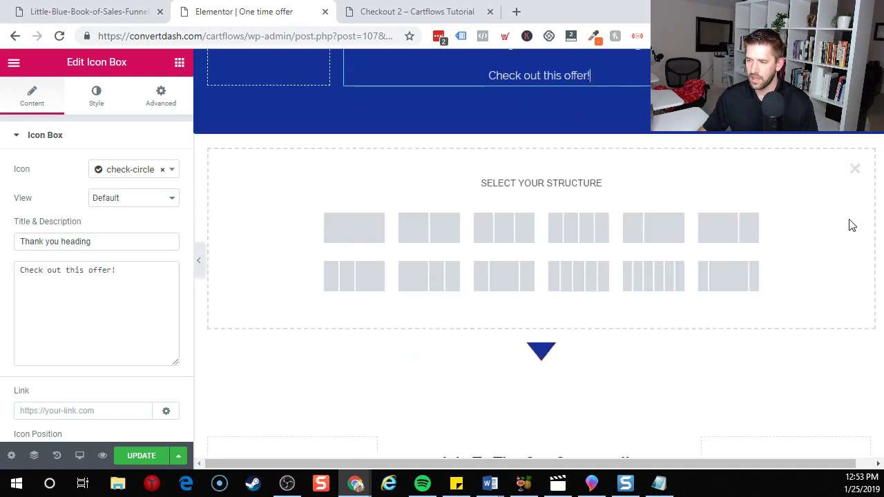
left_click(855, 172)
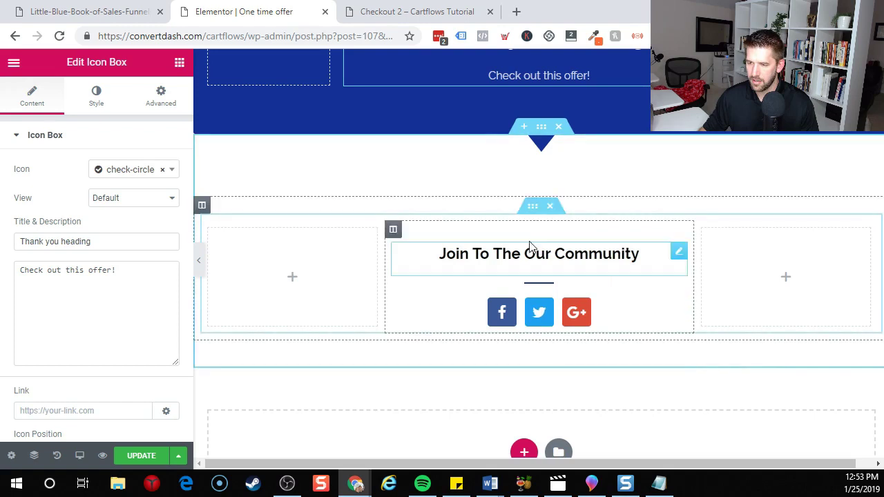
Change the Join To The Our Community heading to 'Check out this great premium course!'.
left_click(532, 253)
triple_click(533, 256)
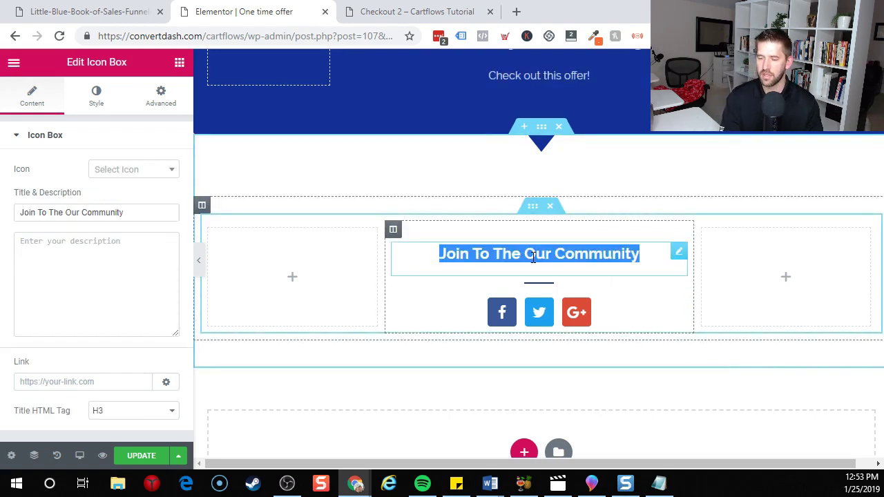
key("BackSpace")
type("Checko ut")
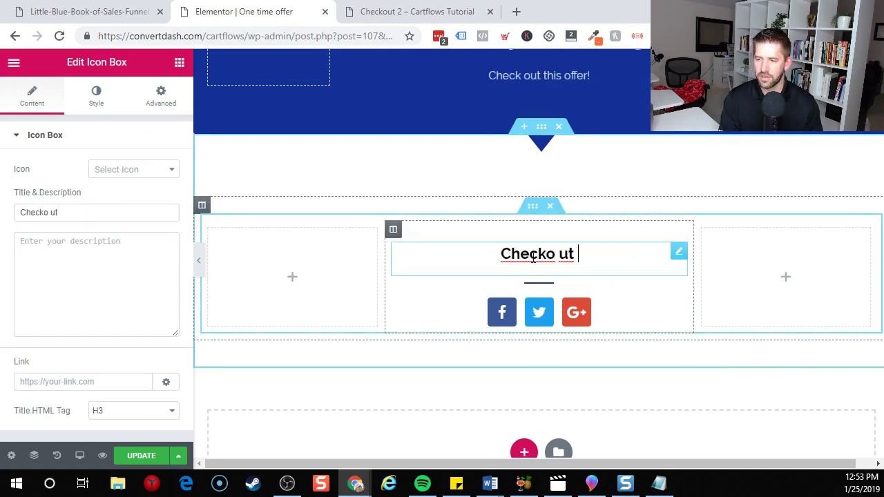
key("BackSpace")
type("out this ")
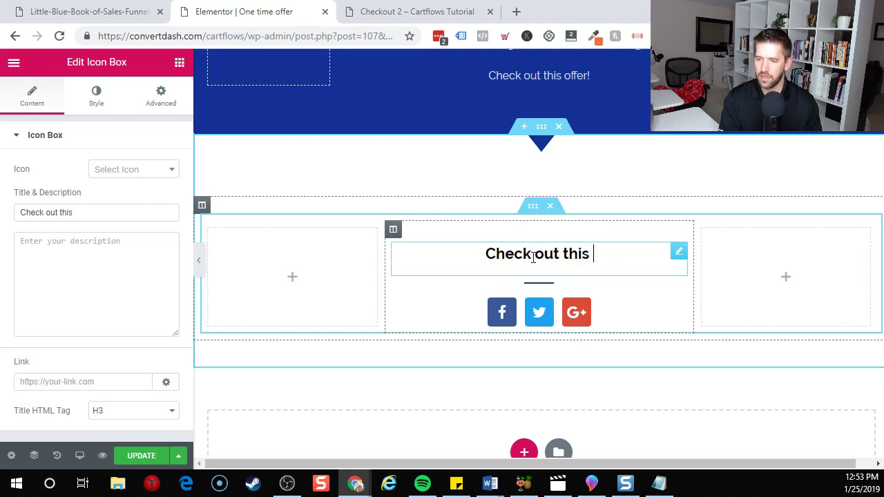
type("great premium cours")
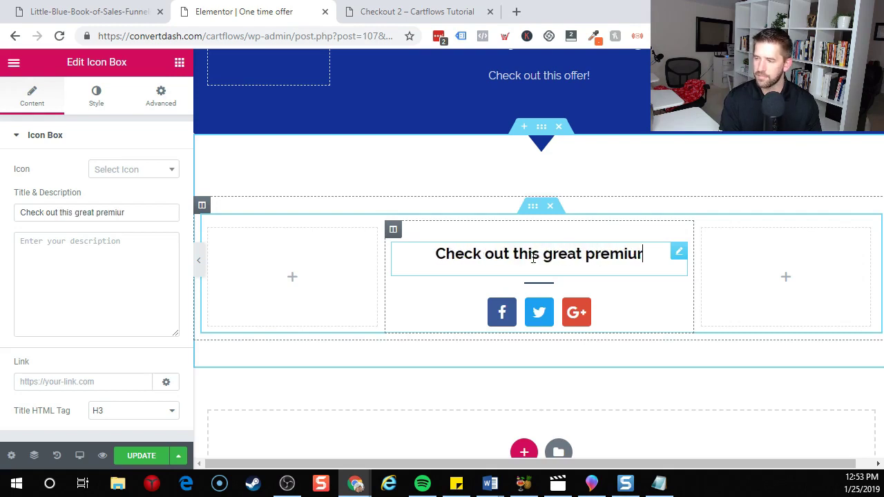
type("e!")
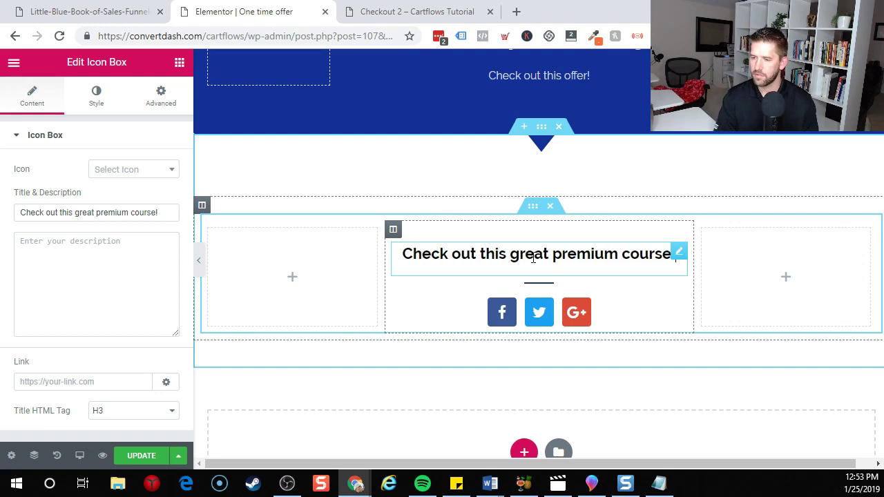
Delete the Social Icons widget from the course section.
right_click(528, 304)
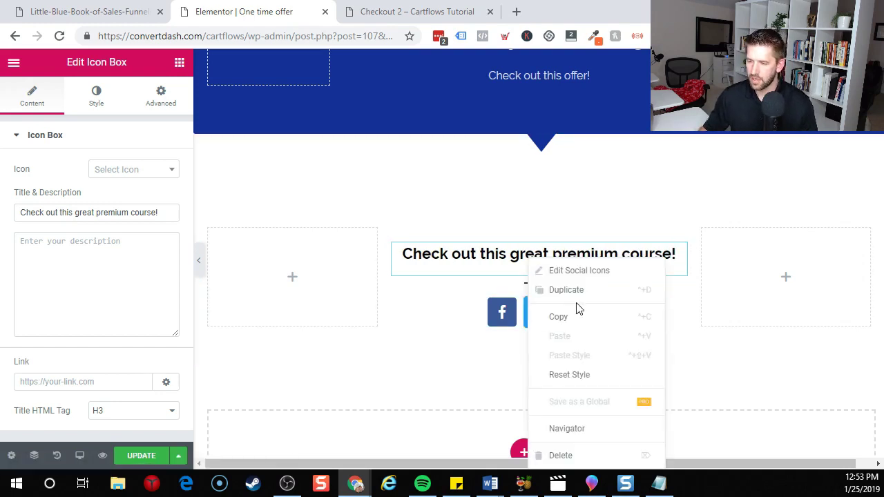
left_click(562, 455)
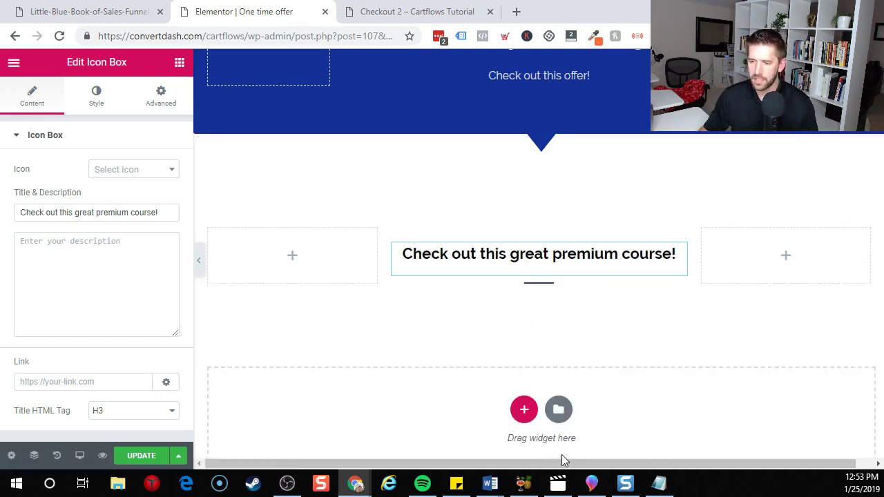
left_click(179, 64)
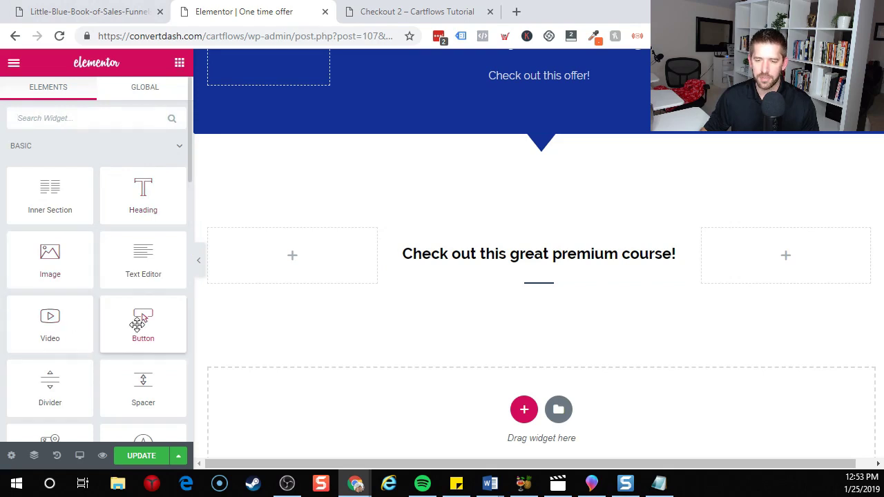
Add a centered, Extra Large 'Buy now!' button below the heading, linked to the Checkout 2 page.
left_click_drag(137, 325, 552, 297)
left_click(93, 289)
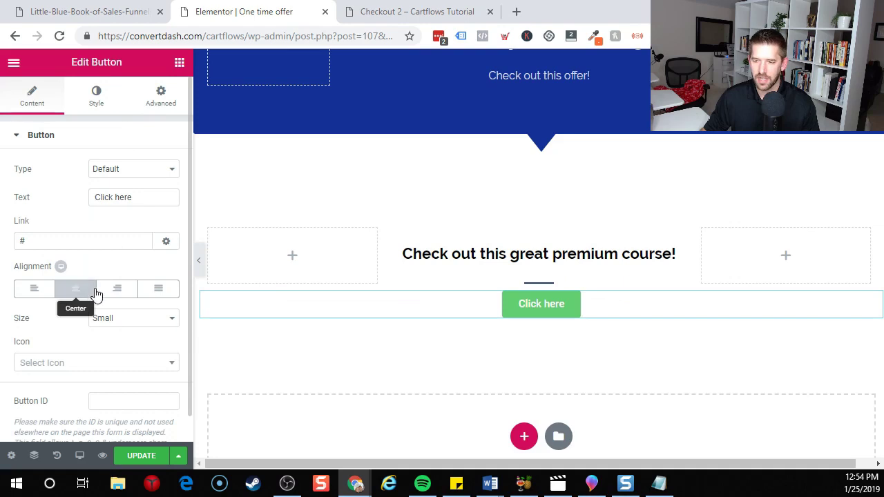
left_click(104, 320)
left_click(113, 377)
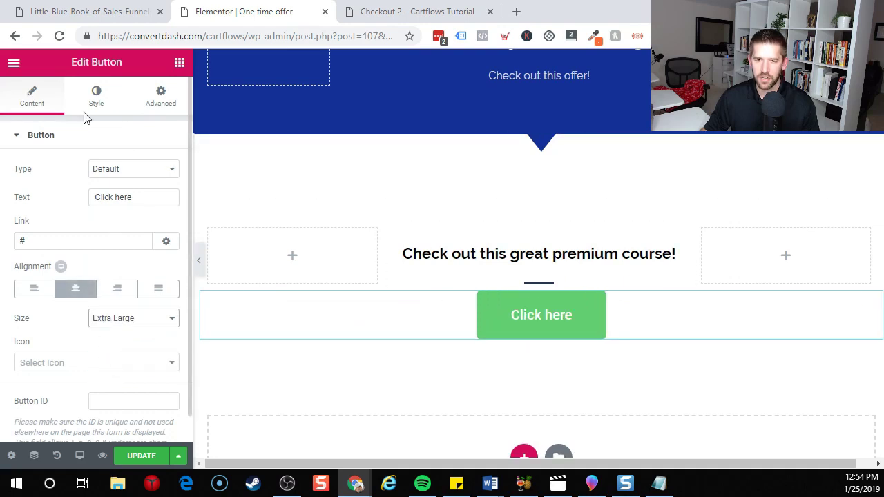
left_click(64, 240)
key("ctrl+a")
key("ctrl+v")
left_click(114, 229)
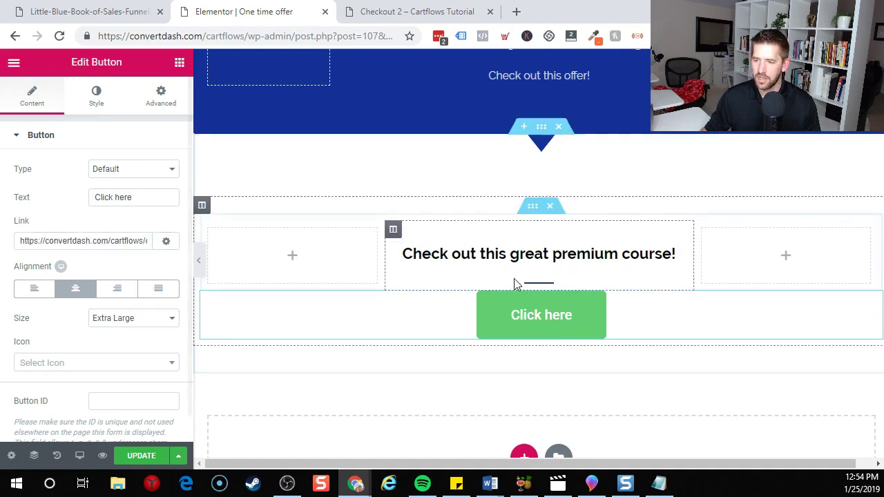
left_click(166, 197)
type("B")
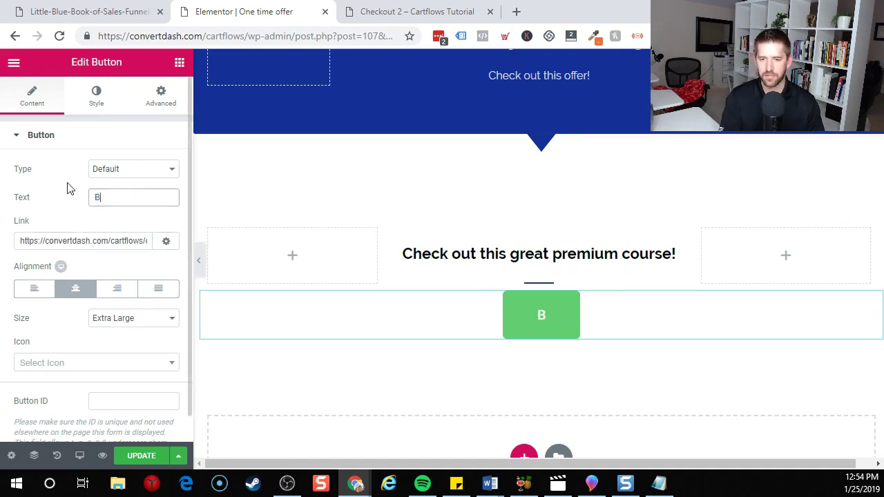
type("uy now!")
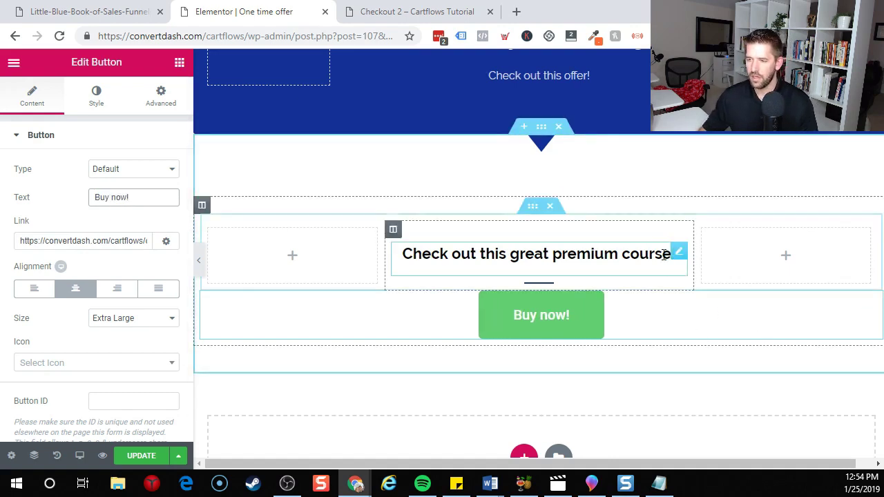
Add a 'Get it for 85% off today only' line below the course heading.
left_click(665, 254)
key("Return")
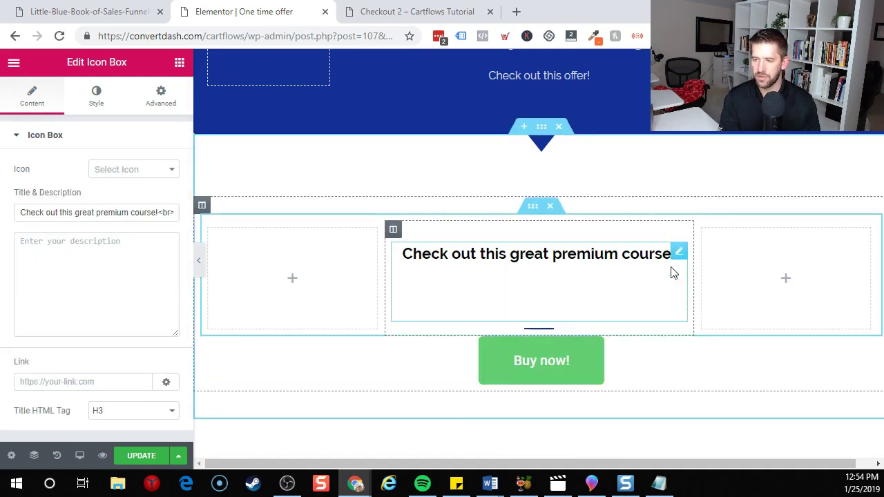
key("Return")
type("Get it for")
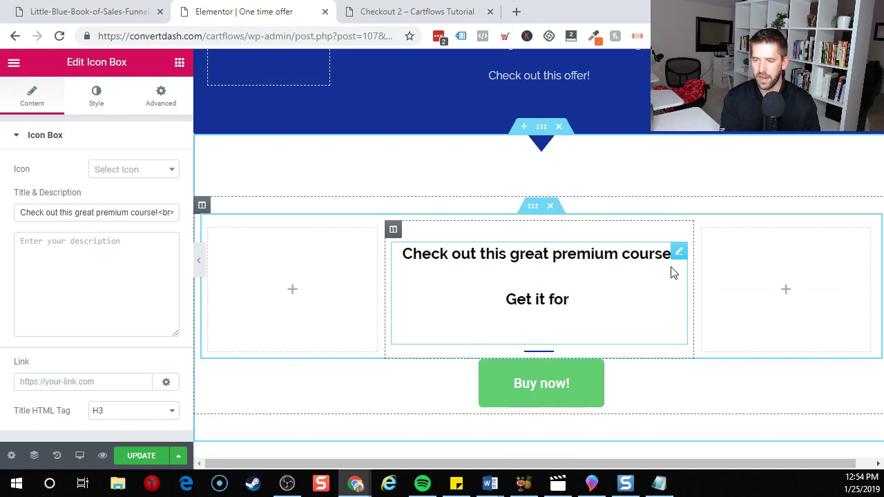
type(" 85% off t")
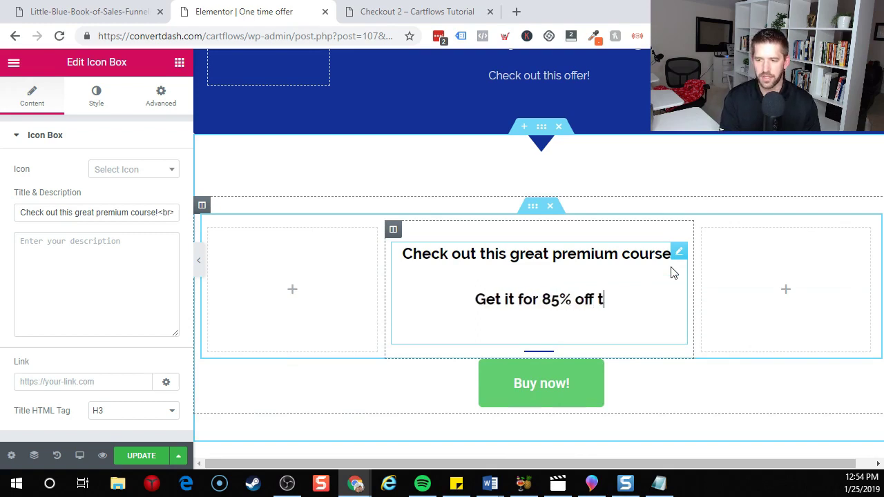
type("oday onlyr")
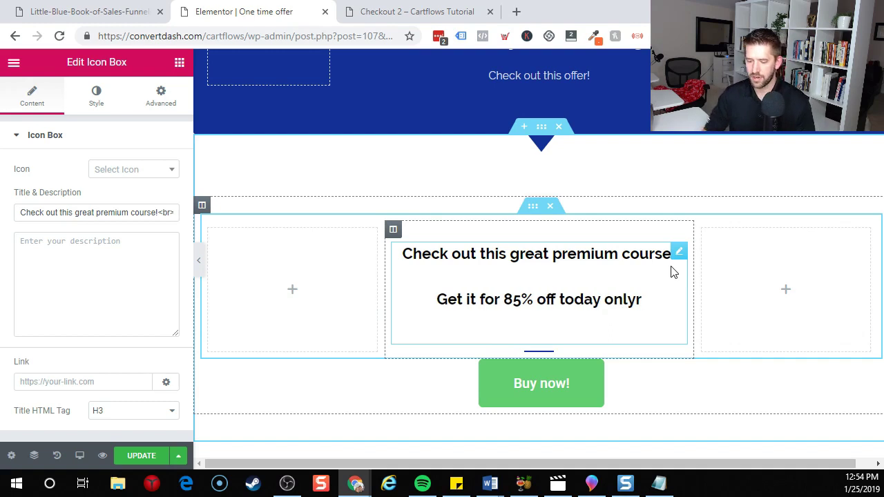
Fix the typo in the 85% off line, exit Elementor to the dashboard, and return to the Mega Flow.
key("BackSpace")
scroll(660, 343, "up", 2)
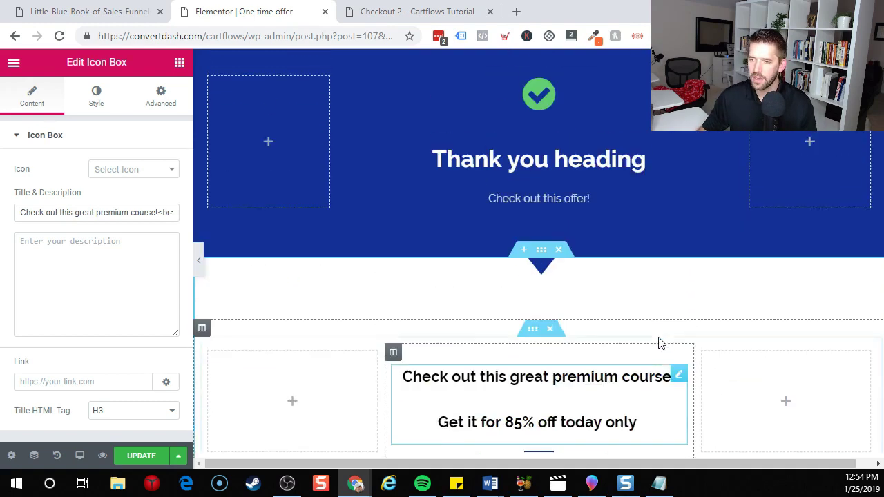
scroll(604, 312, "down", 4)
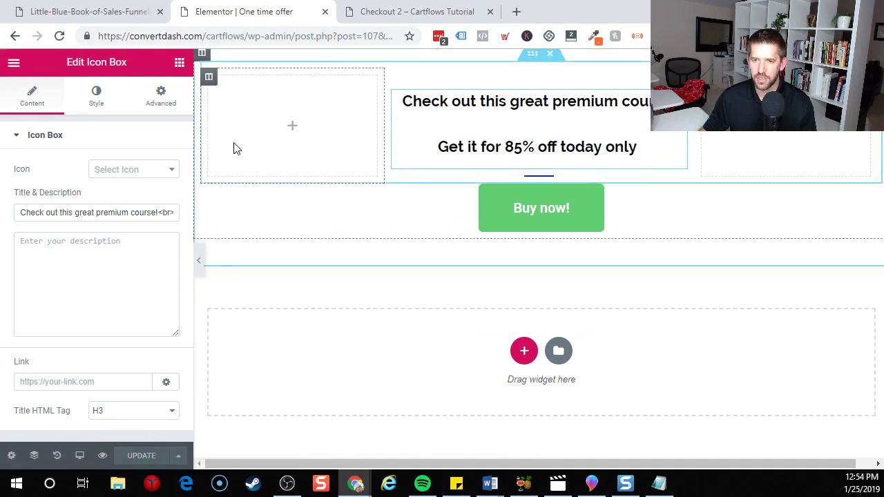
left_click(10, 62)
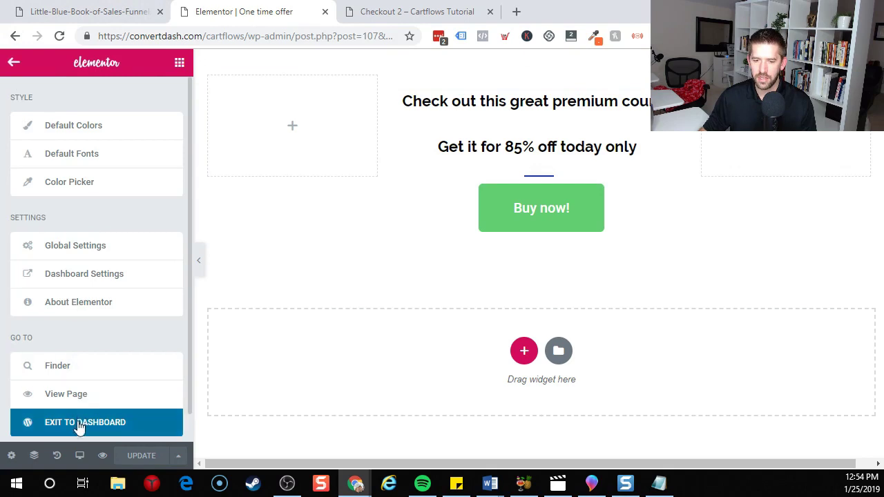
left_click(138, 424)
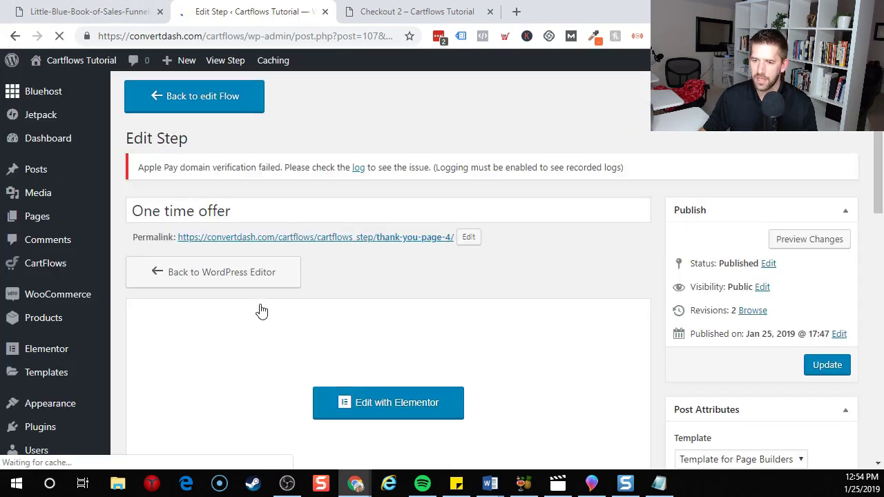
left_click(213, 109)
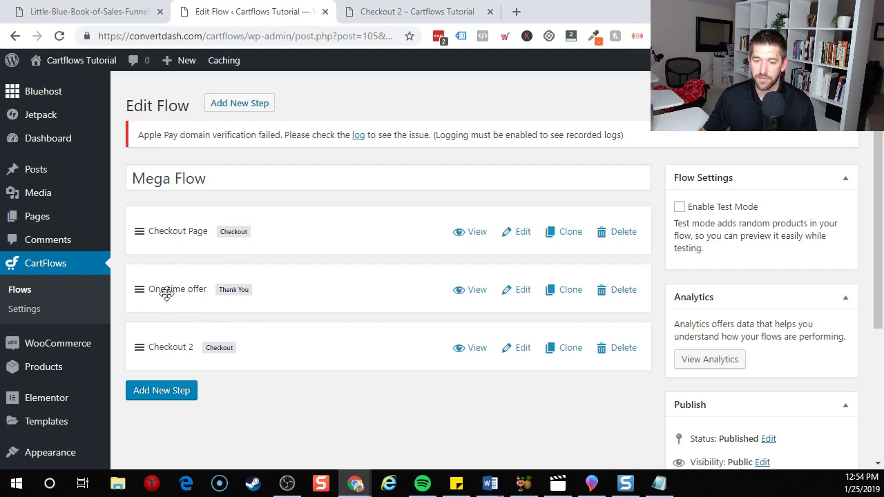
Import the dark blue Thank You Page template as a new Mega Flow step.
left_click(170, 391)
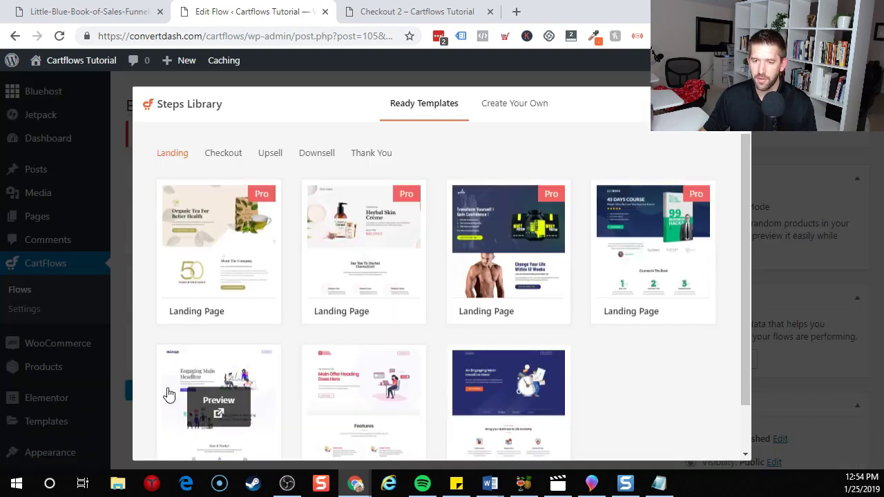
left_click(369, 161)
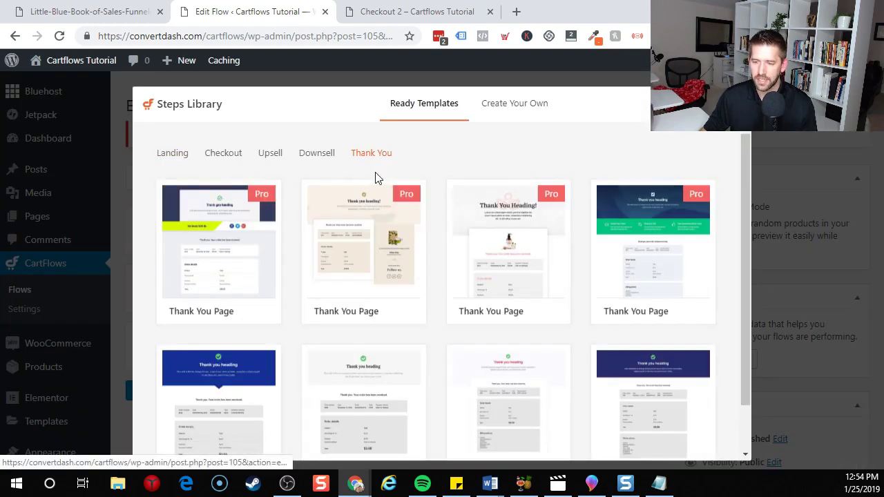
scroll(596, 253, "down", 2)
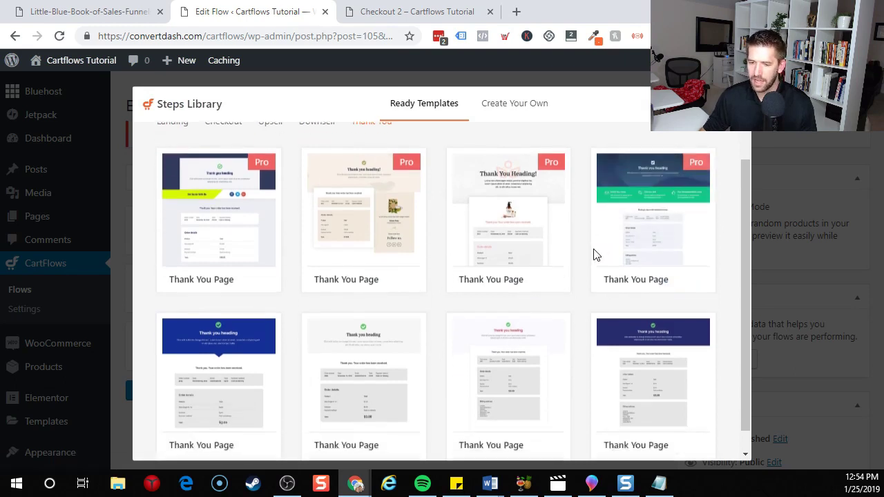
left_click(257, 427)
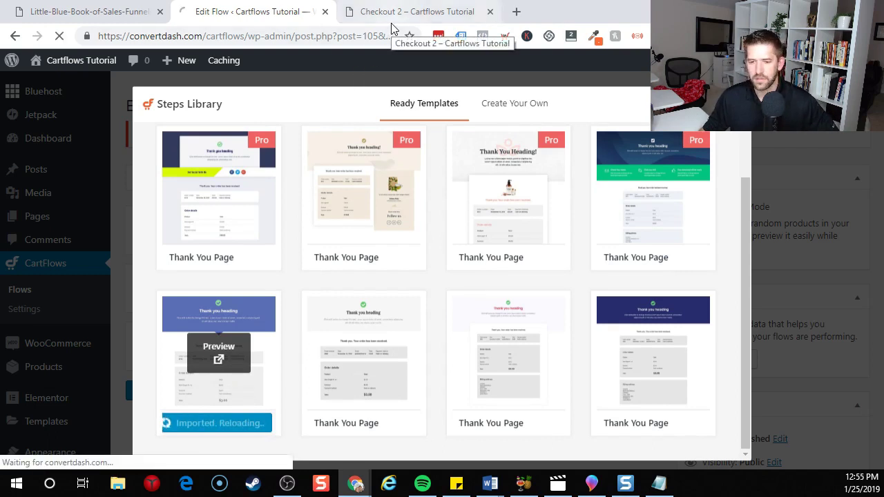
Preview the new Thank You 2 page in another tab, then close it and return to the flow.
scroll(316, 256, "down", 3)
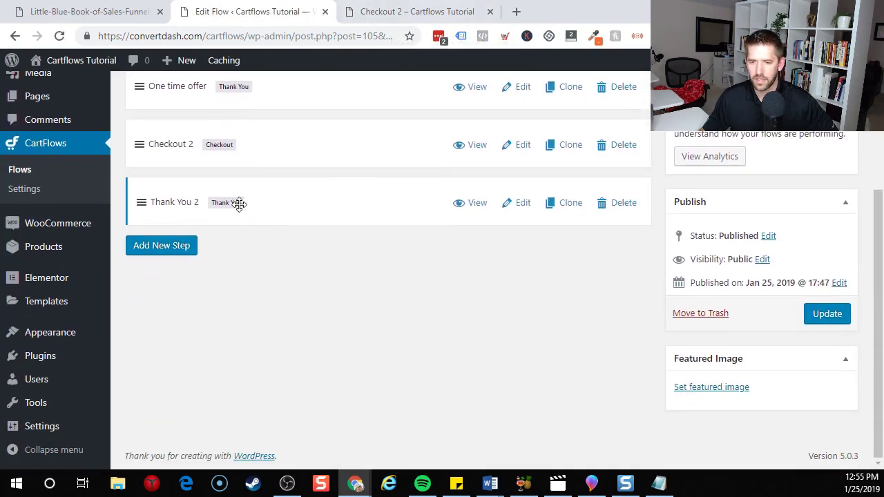
right_click(470, 209)
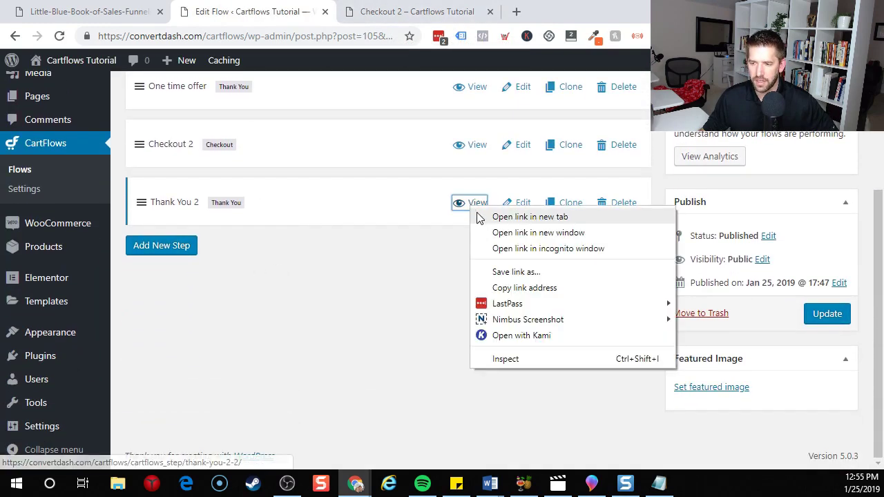
left_click(523, 219)
left_click(568, 10)
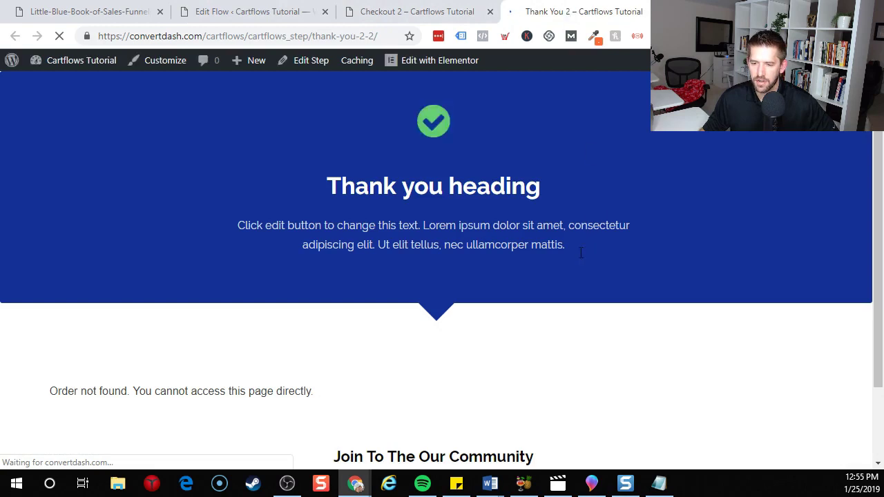
scroll(47, 280, "down", 2)
scroll(163, 314, "up", 2)
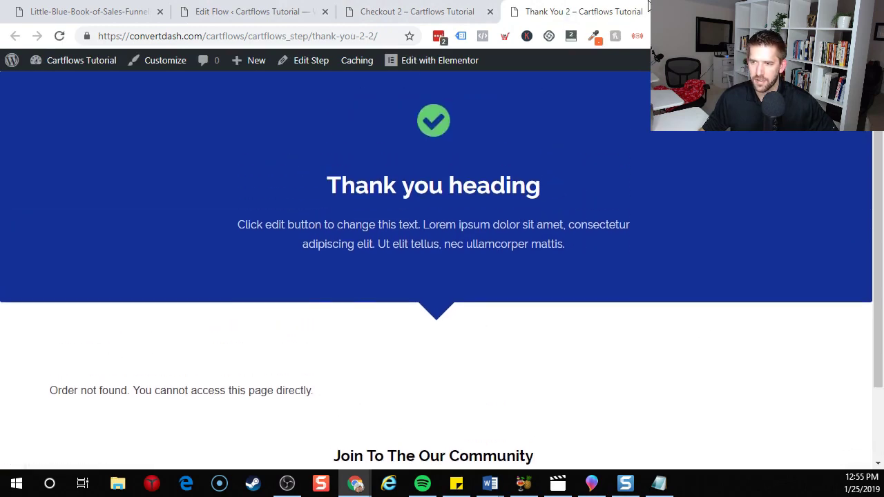
key("ctrl+w")
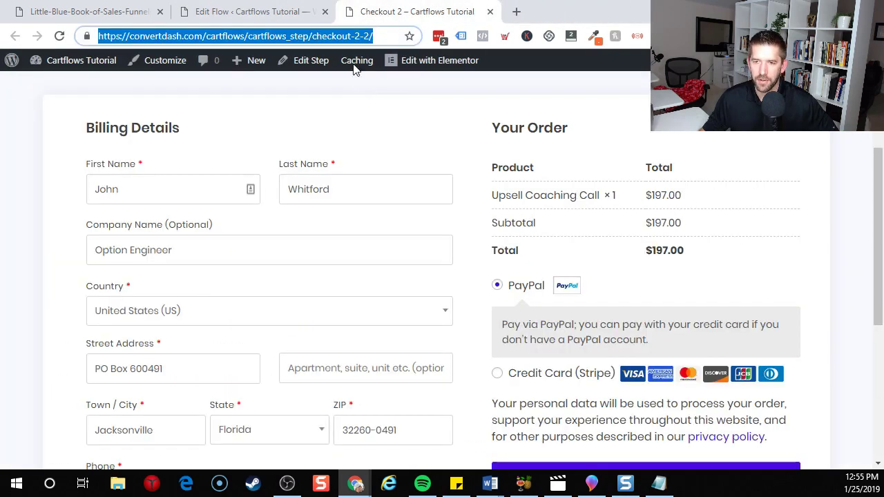
left_click(287, 11)
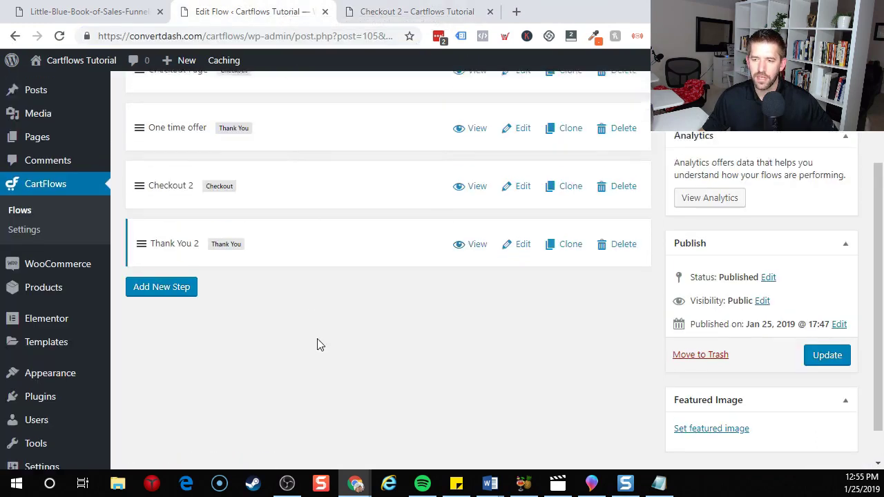
scroll(320, 344, "up", 3)
scroll(171, 261, "down", 1)
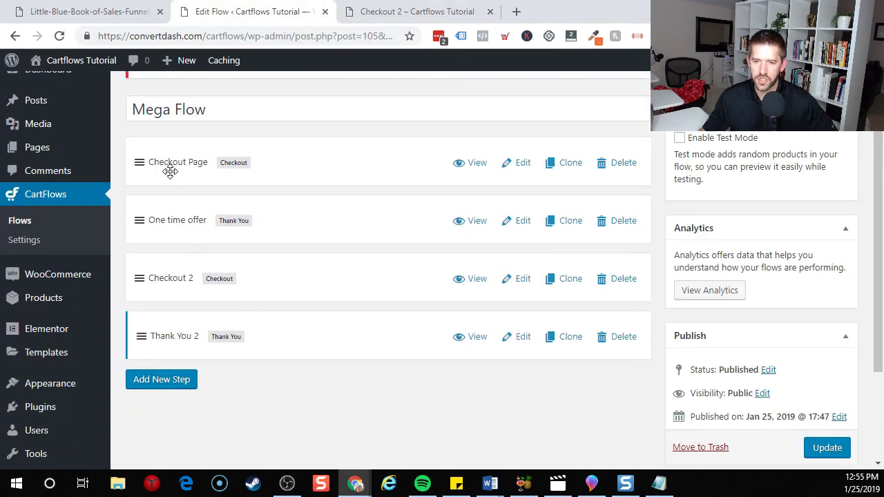
Update the Mega Flow so its four steps are saved.
right_click(472, 168)
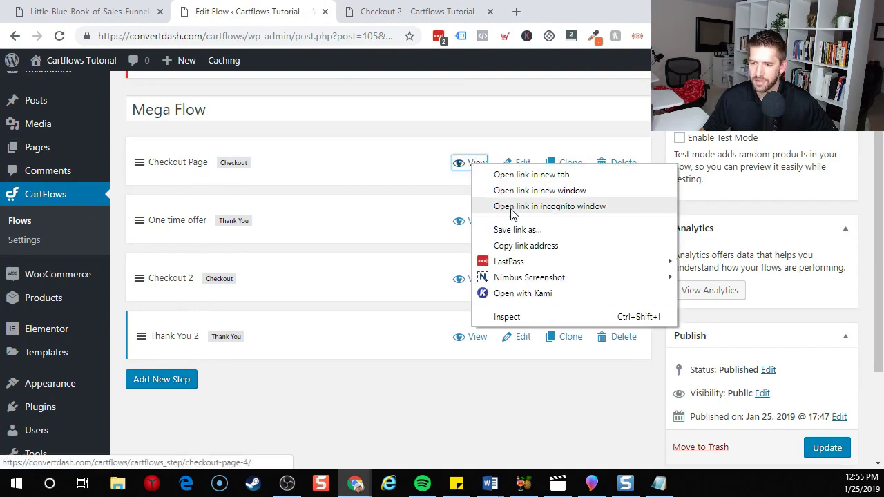
left_click(426, 364)
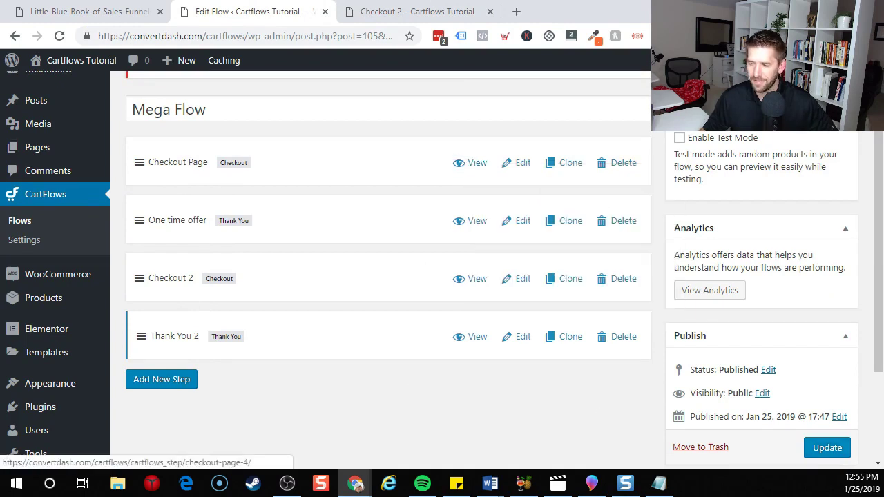
left_click(827, 448)
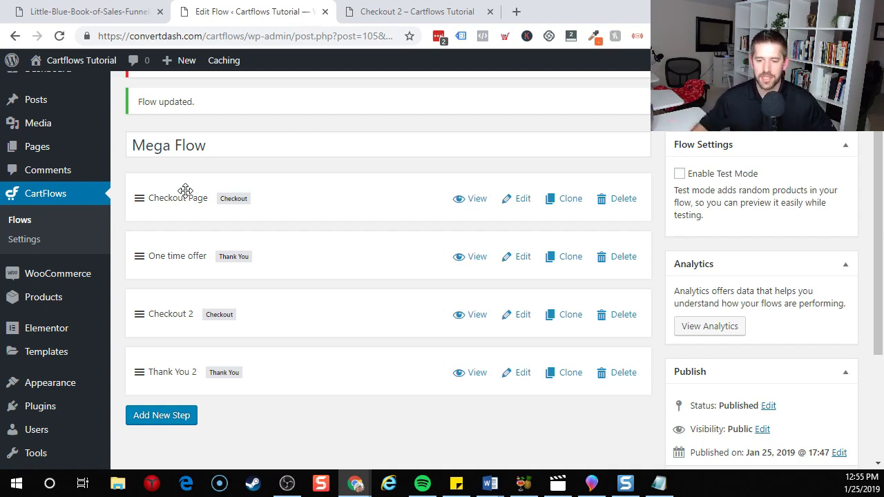
right_click(472, 201)
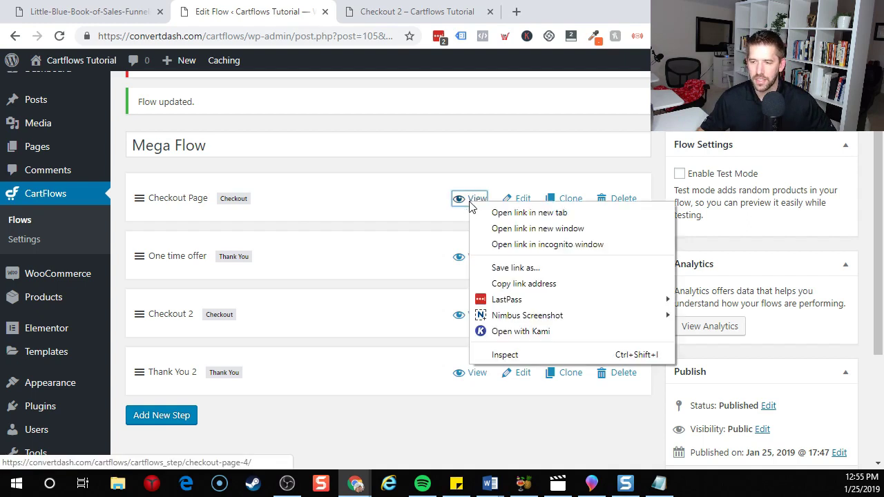
Open the Mega Flow's Checkout Page in a private window.
left_click(508, 246)
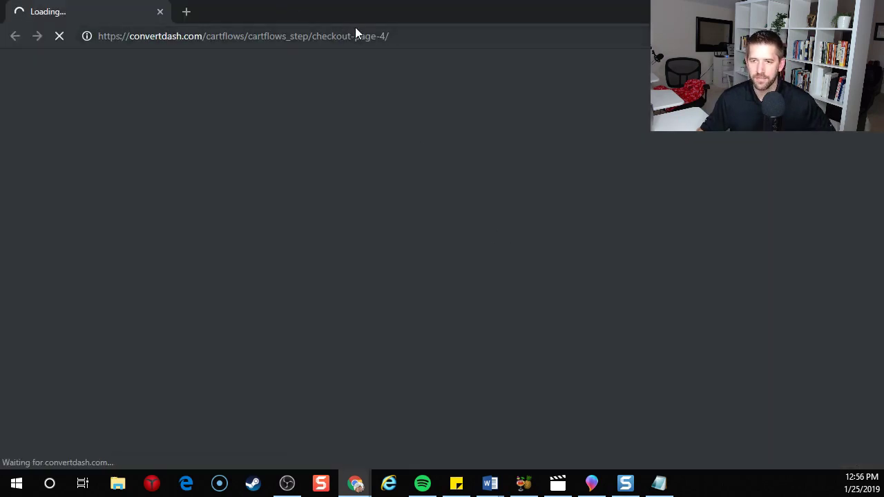
scroll(493, 229, "down", 10)
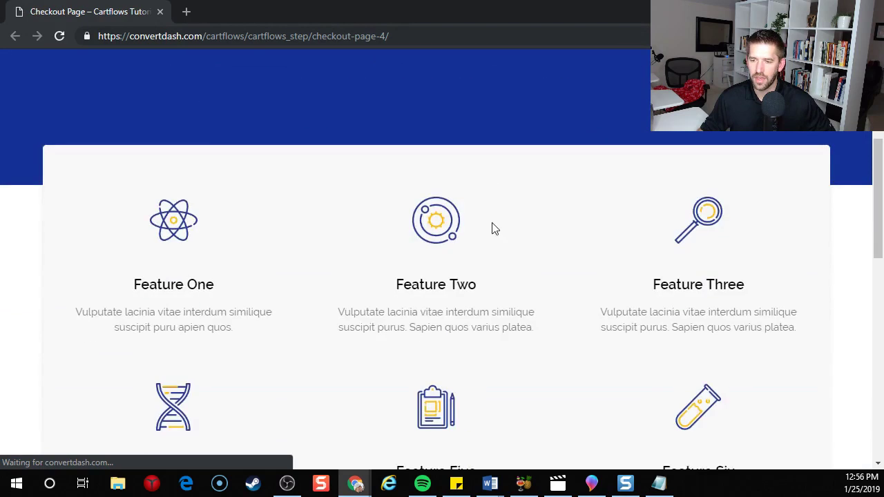
scroll(572, 211, "up", 1)
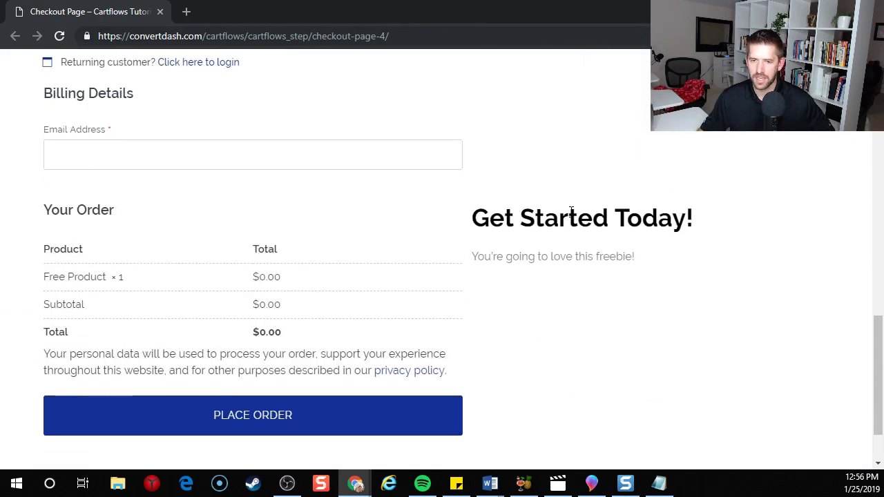
Enter a test email address and place the free-product order.
left_click(125, 162)
left_click(570, 302)
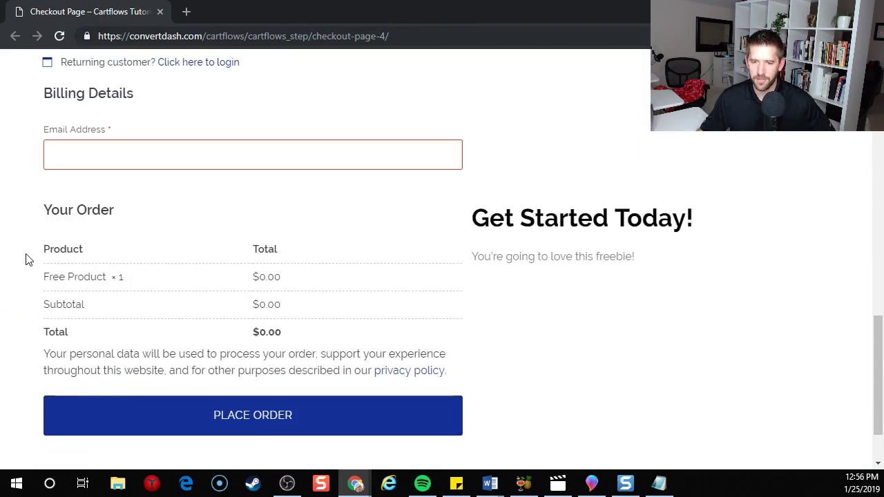
scroll(188, 240, "up", 2)
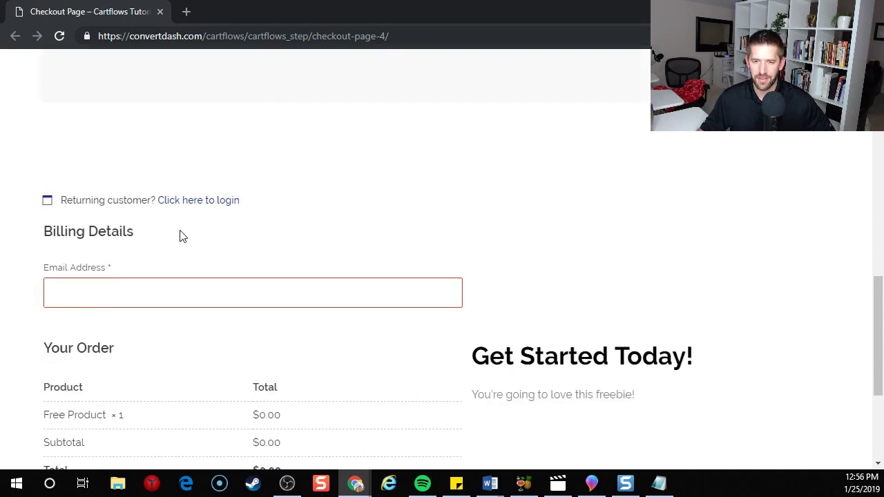
left_click(140, 292)
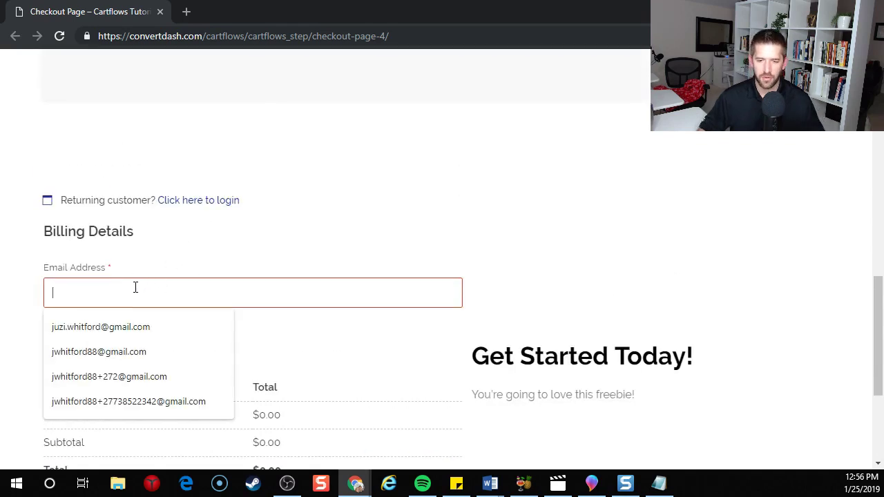
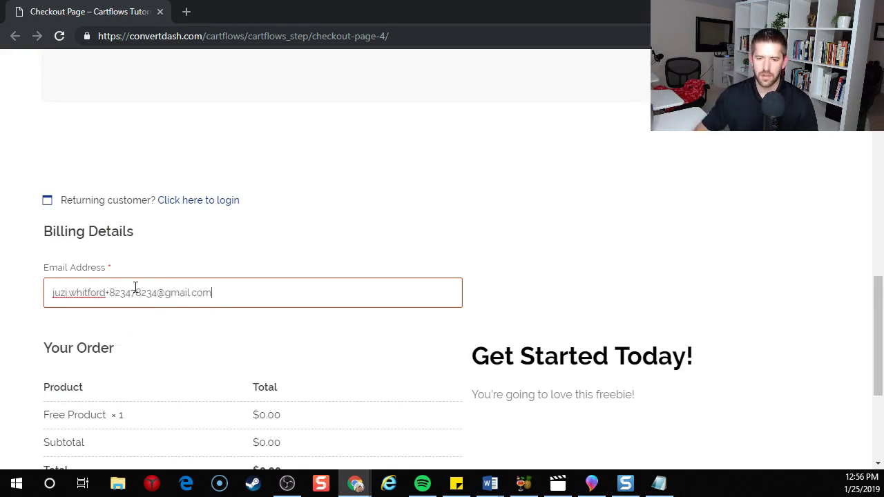
scroll(232, 267, "down", 3)
left_click(238, 356)
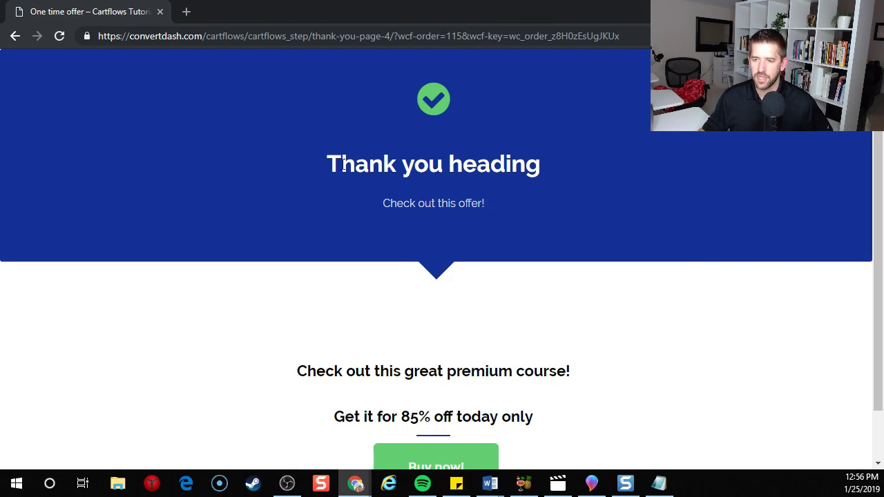
Accept the one-time offer with Buy now to reach the Checkout 2 page.
left_click_drag(385, 204, 566, 208)
left_click(566, 208)
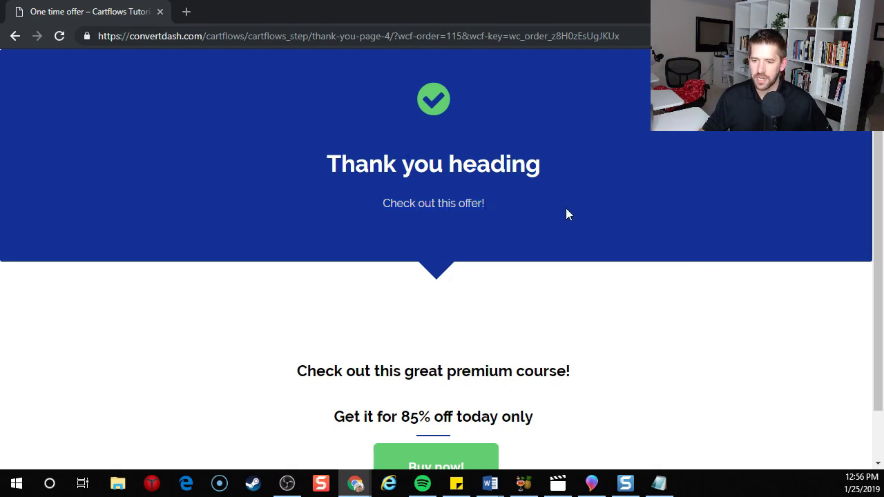
scroll(565, 208, "down", 1)
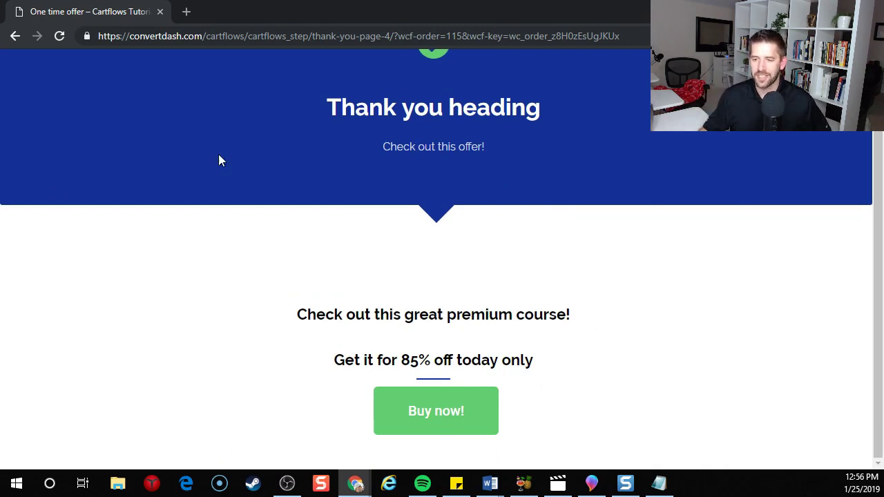
left_click(445, 419)
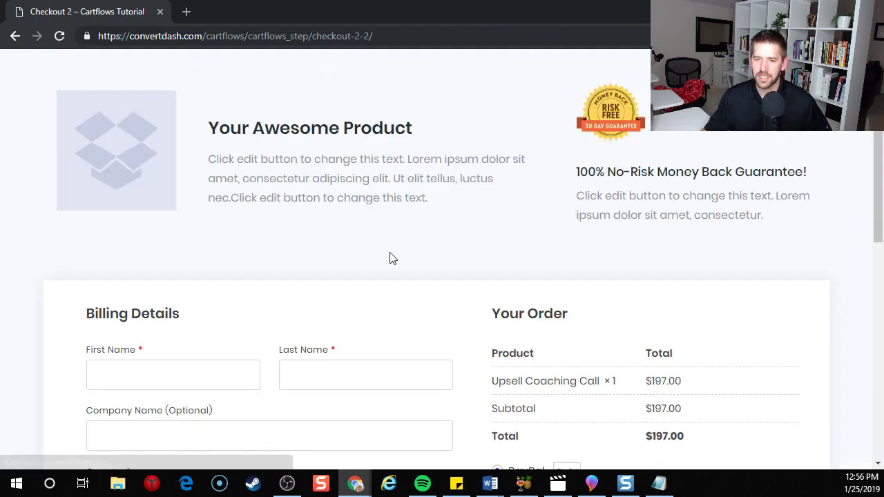
Review the Checkout 2 billing fields and the $197.00 price, then return to the Mega Flow editor window.
scroll(390, 258, "down", 4)
scroll(405, 258, "up", 2)
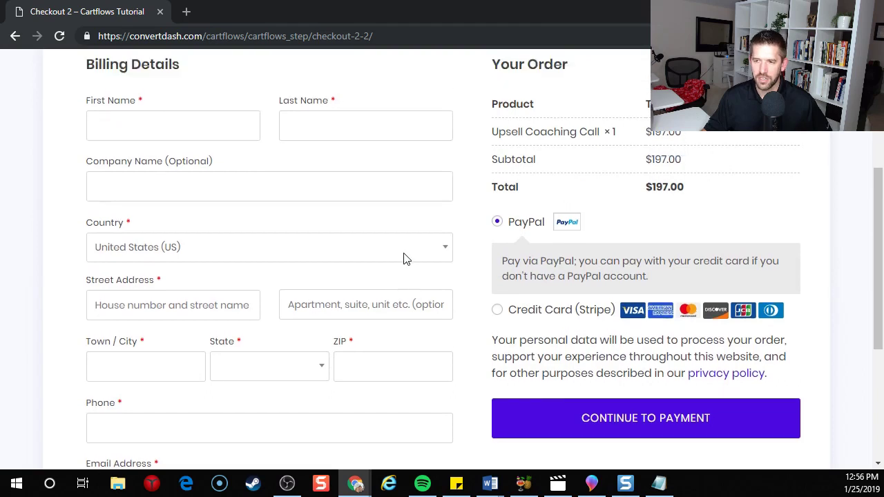
left_click(144, 225)
left_click(150, 239)
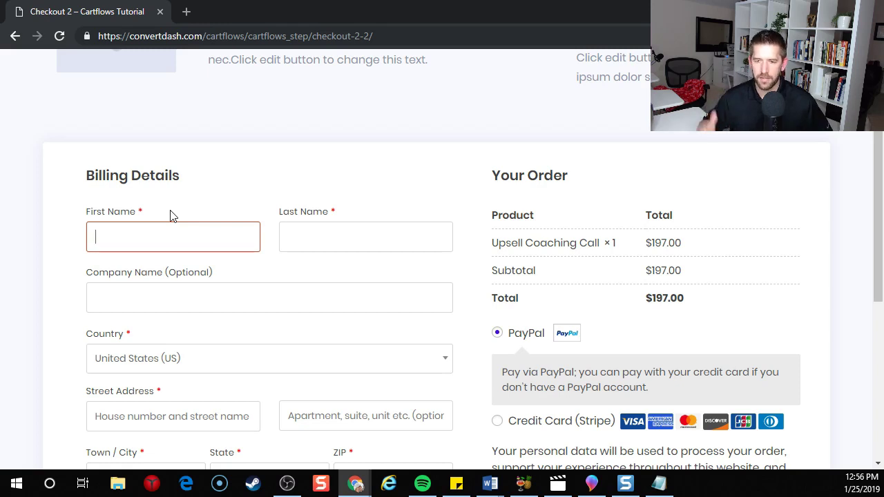
scroll(241, 230, "down", 4)
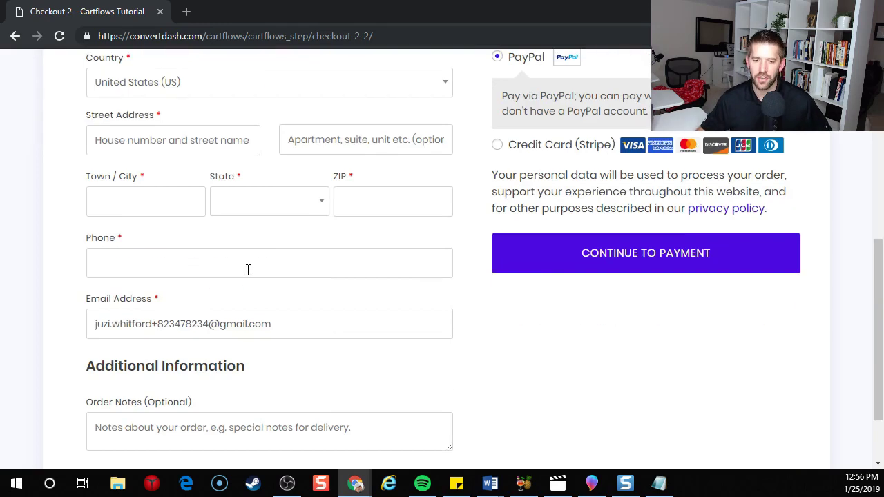
left_click(186, 324)
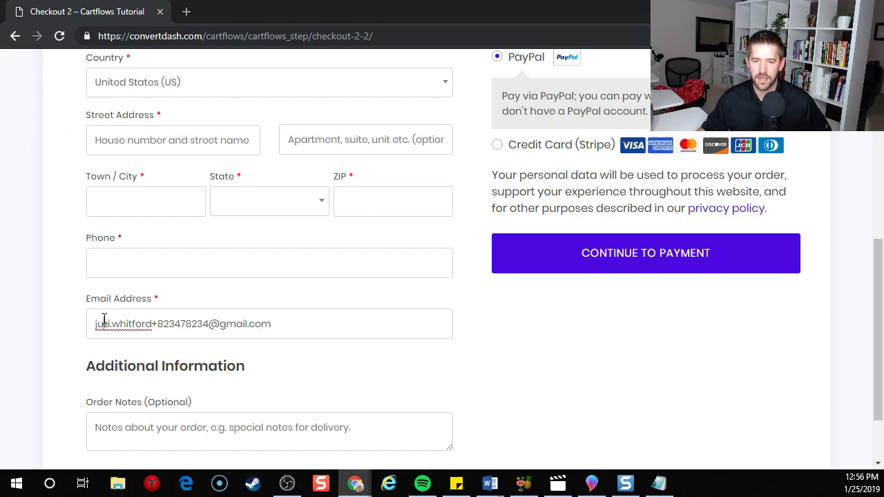
left_click(113, 267)
left_click(138, 200)
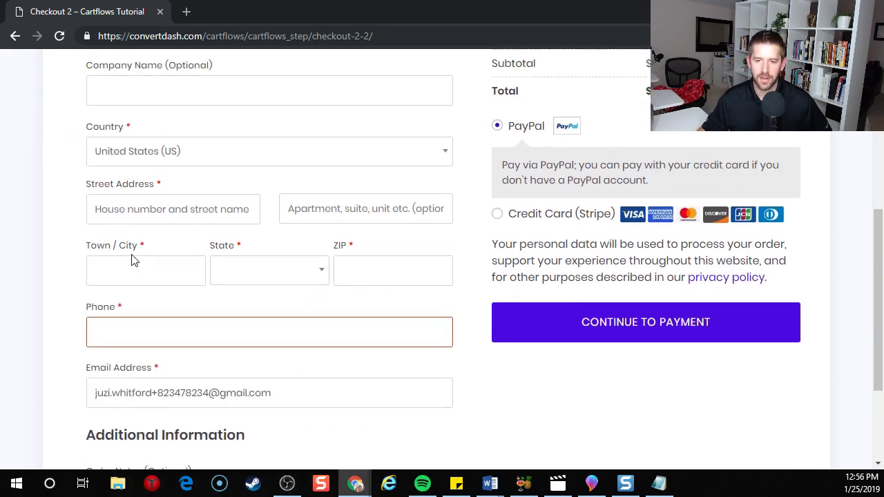
left_click(132, 259)
scroll(67, 247, "up", 2)
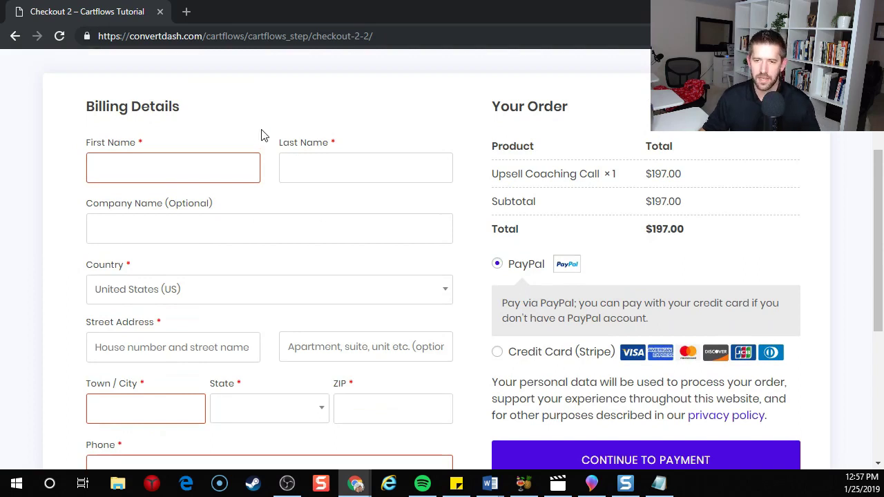
key("alt+Tab")
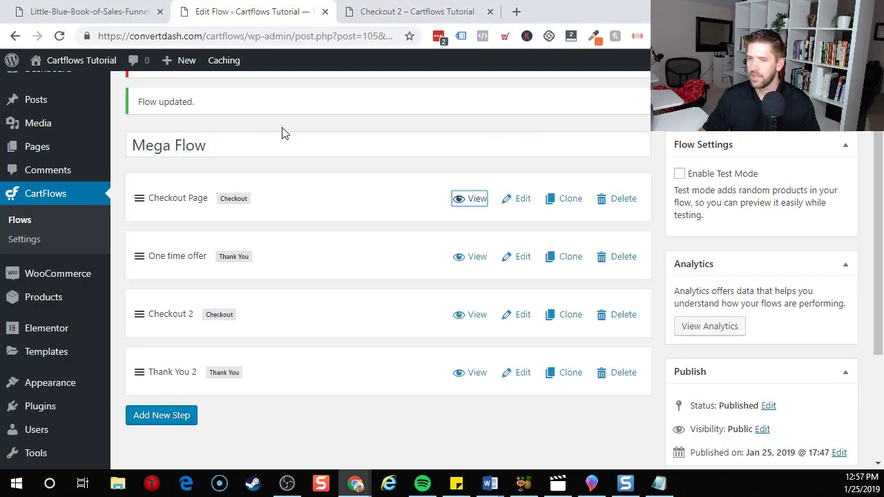
In the Checkout 2 step's Checkout Fields, enable the Custom Field Editor.
left_click(521, 320)
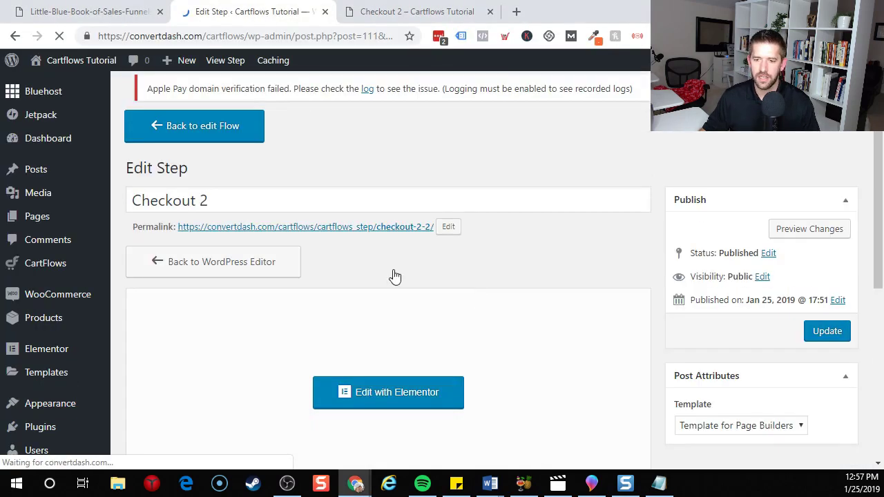
scroll(359, 280, "down", 8)
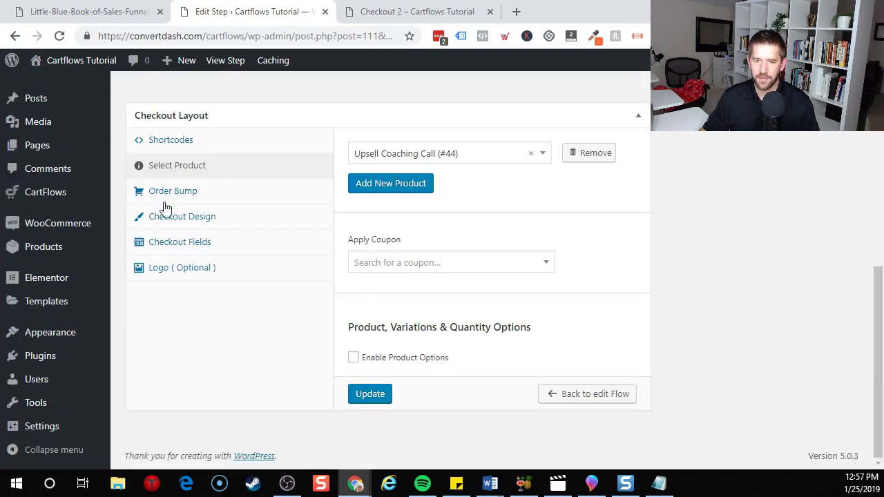
left_click(164, 246)
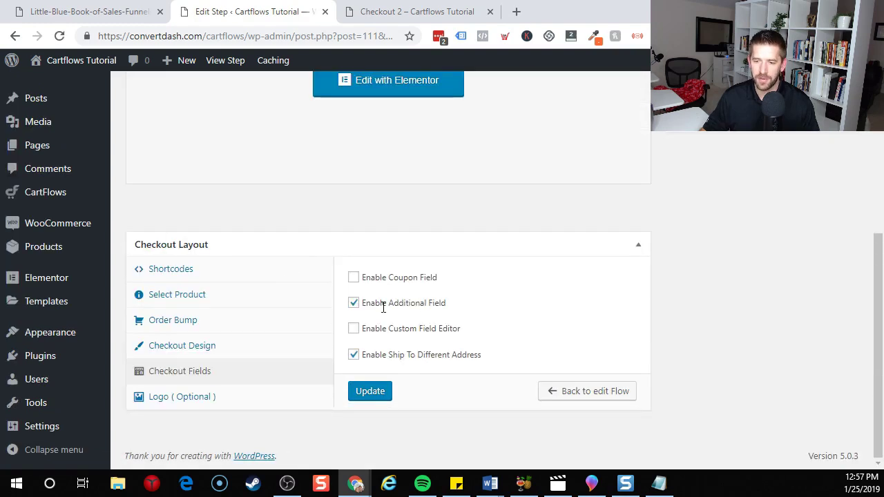
left_click(353, 329)
scroll(357, 335, "down", 2)
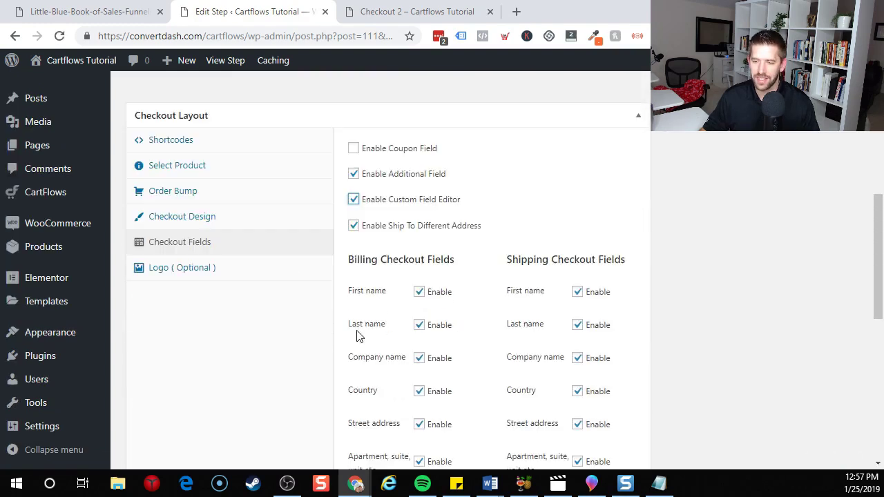
Uncheck all shipping fields: name, company, country, address, apartment, town, state and postcode.
left_click(577, 292)
left_click(578, 325)
scroll(582, 327, "down", 1)
left_click(578, 289)
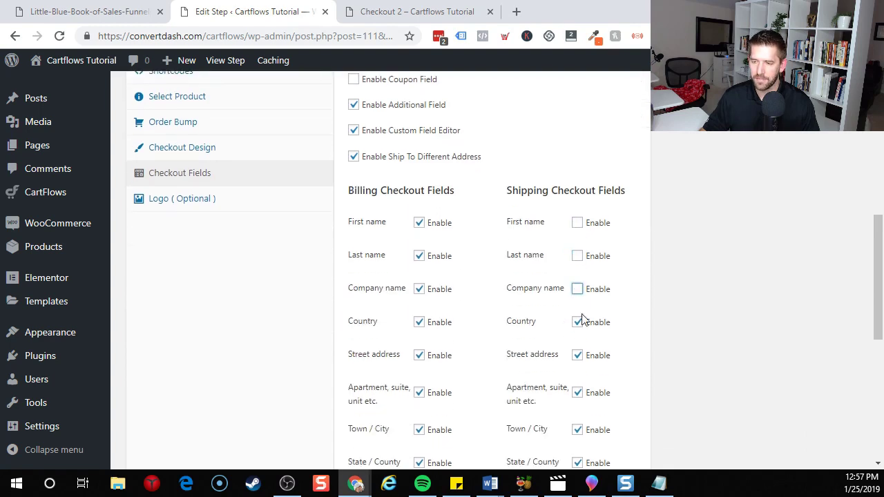
left_click(577, 322)
left_click(578, 355)
left_click(578, 392)
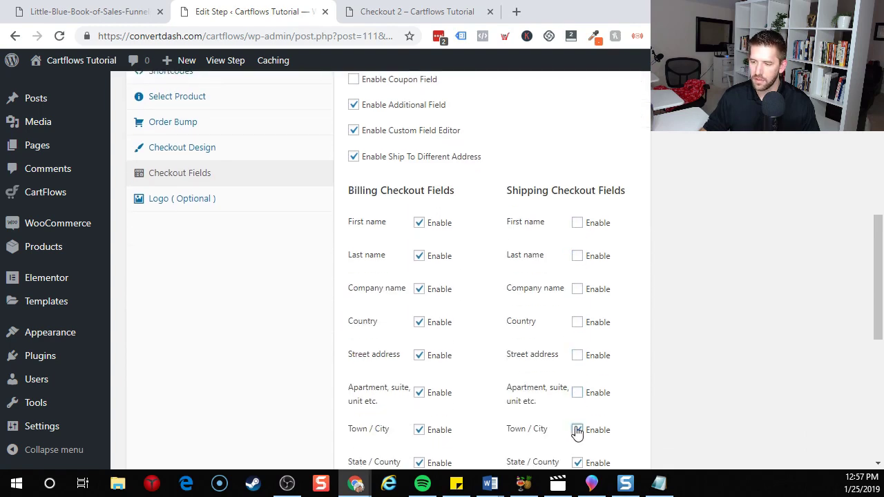
left_click(577, 430)
scroll(578, 415, "down", 1)
left_click(578, 394)
left_click(577, 427)
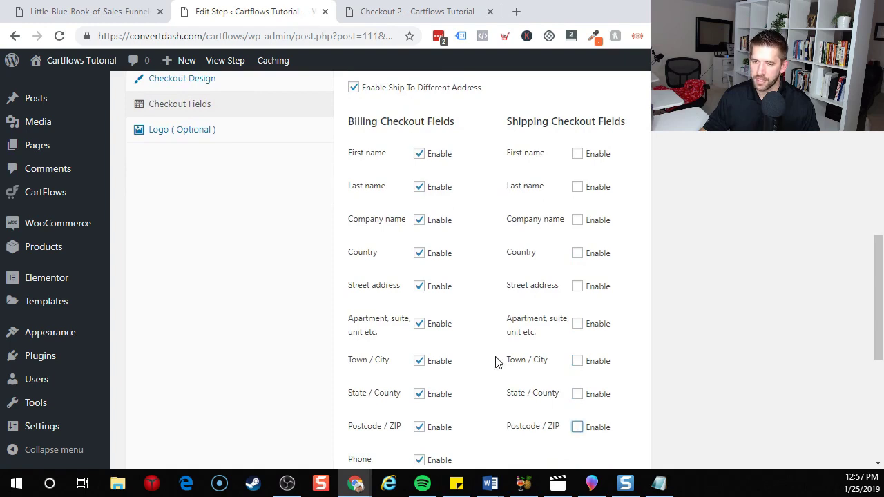
Uncheck every billing field, including Phone, leaving only Email address enabled.
left_click(420, 156)
left_click(419, 188)
left_click(419, 221)
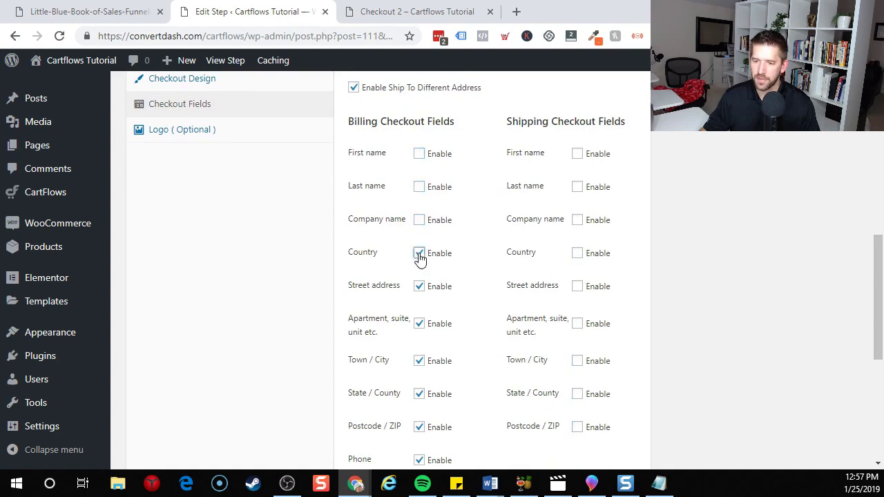
left_click(419, 254)
left_click(419, 287)
left_click(420, 324)
left_click(419, 362)
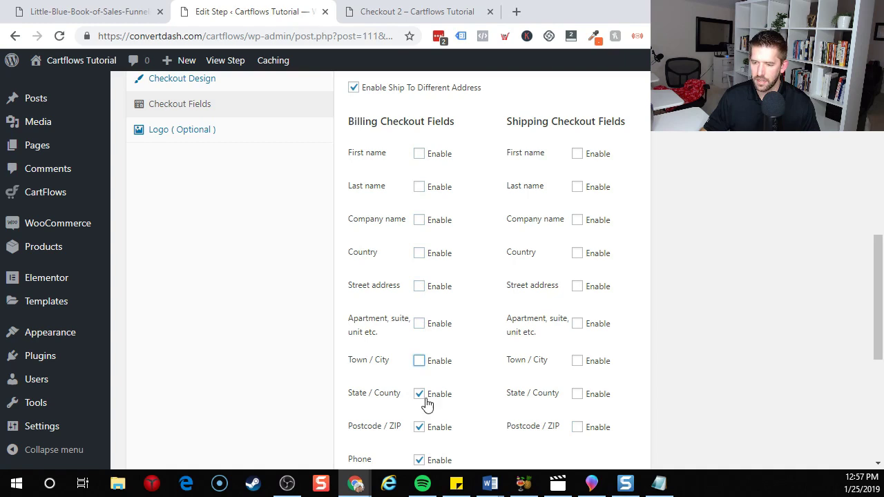
left_click(419, 395)
left_click(420, 427)
scroll(419, 428, "down", 1)
left_click(420, 393)
scroll(421, 393, "down", 1)
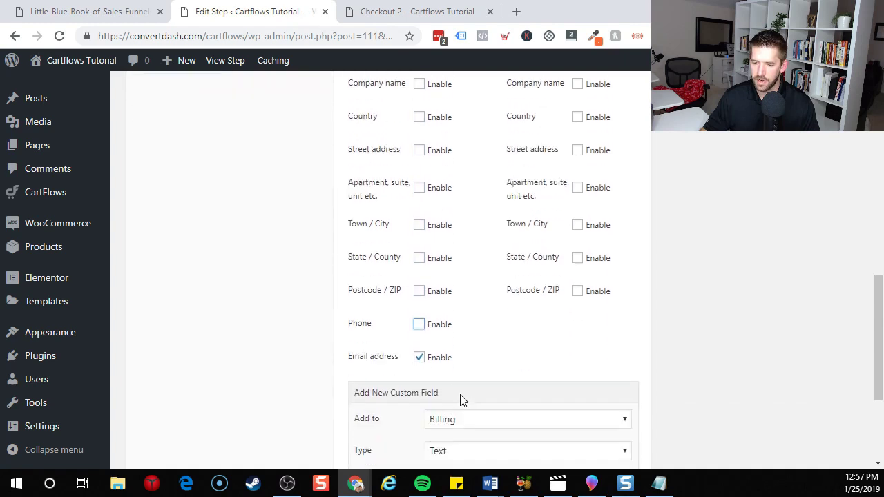
scroll(461, 400, "down", 2)
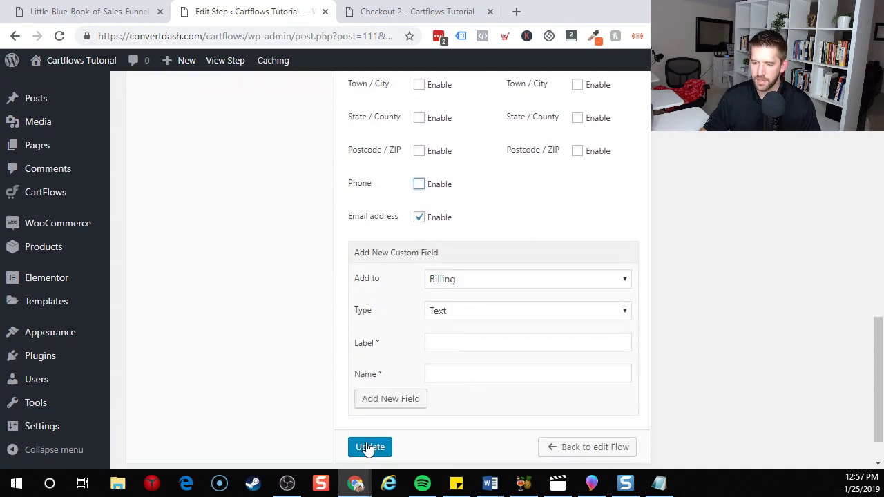
Save the Checkout 2 field changes and check the checkout page address in the private window.
left_click(365, 448)
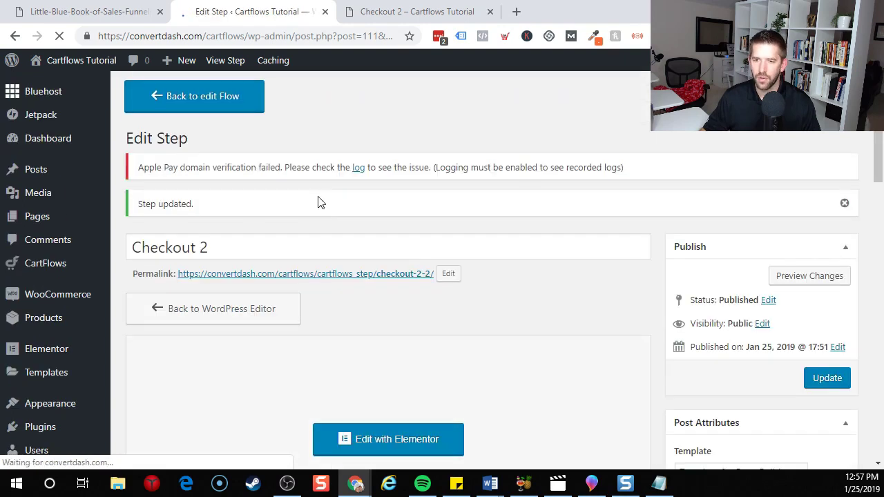
left_click(405, 13)
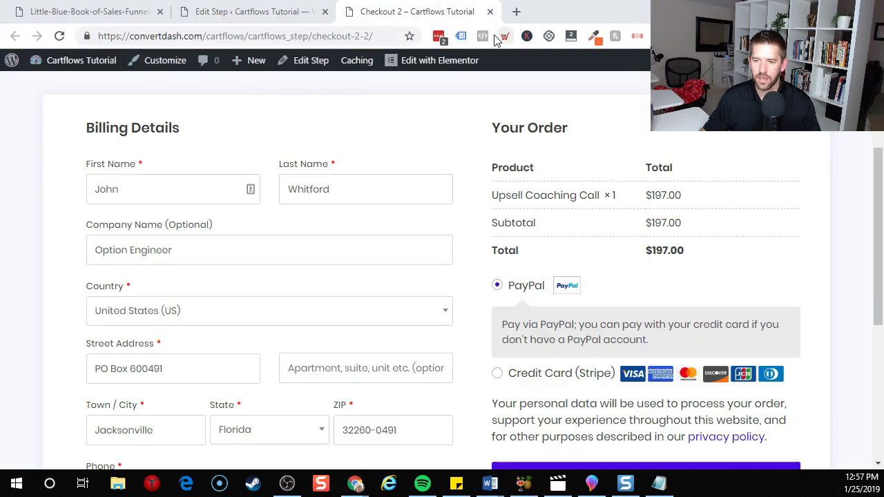
key("alt+Tab")
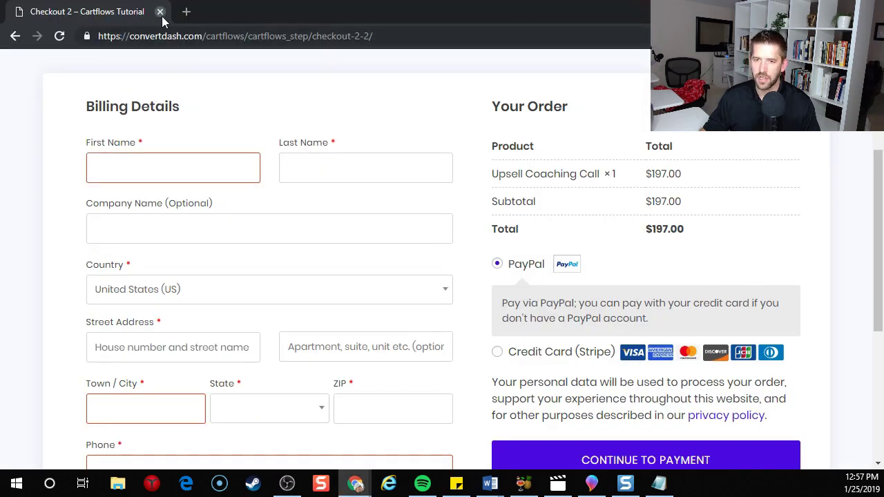
key("ctrl+l")
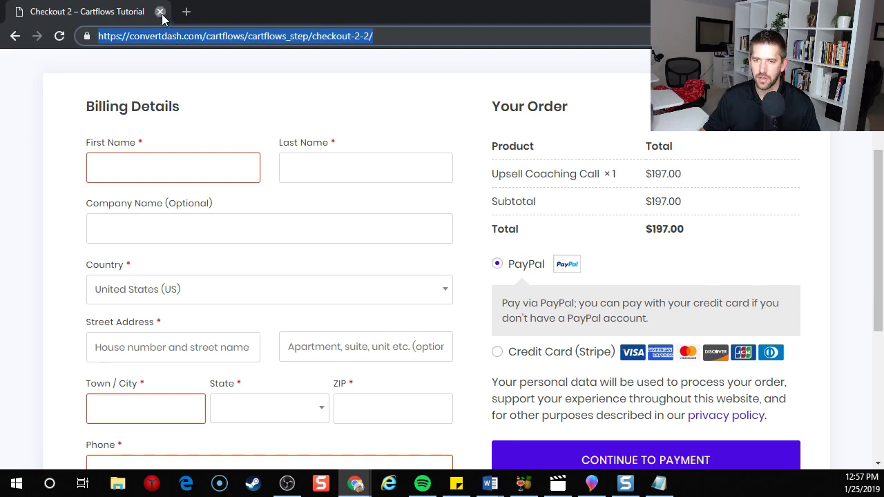
Close the private test window and go back to the Mega Flow step list.
left_click(160, 12)
left_click(268, 15)
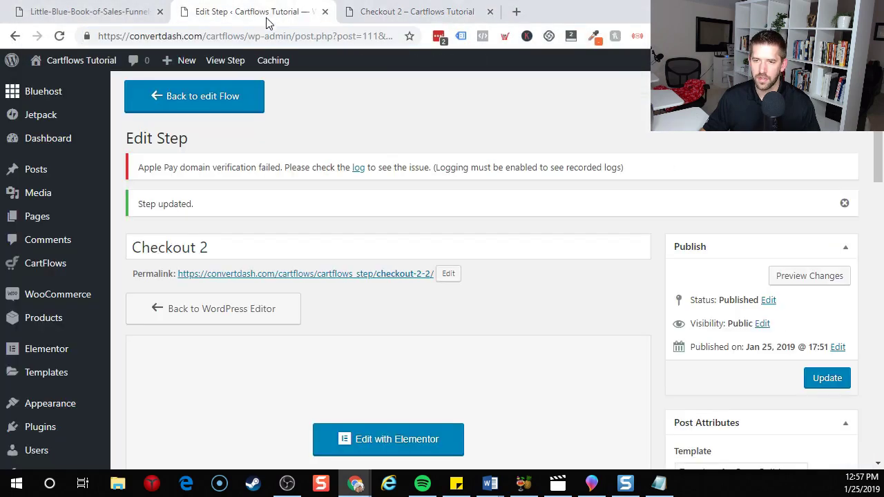
left_click(201, 103)
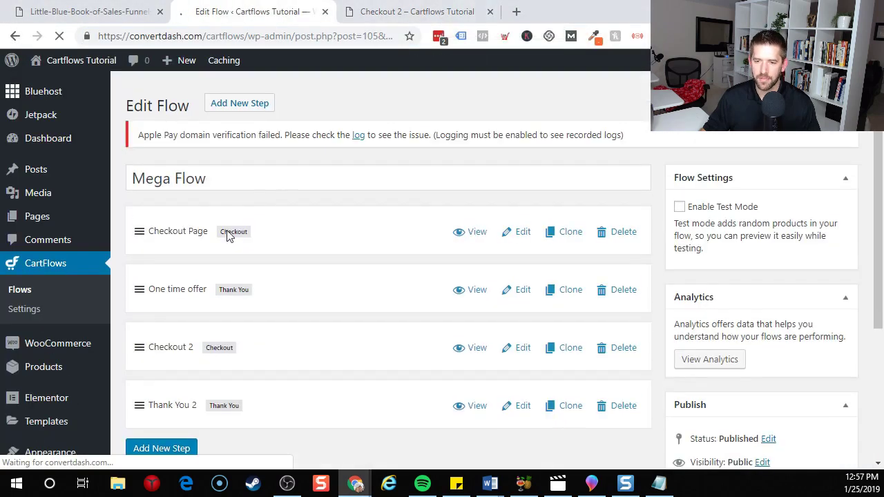
Open the Checkout Page link in an incognito window and scroll to Billing Details.
right_click(476, 237)
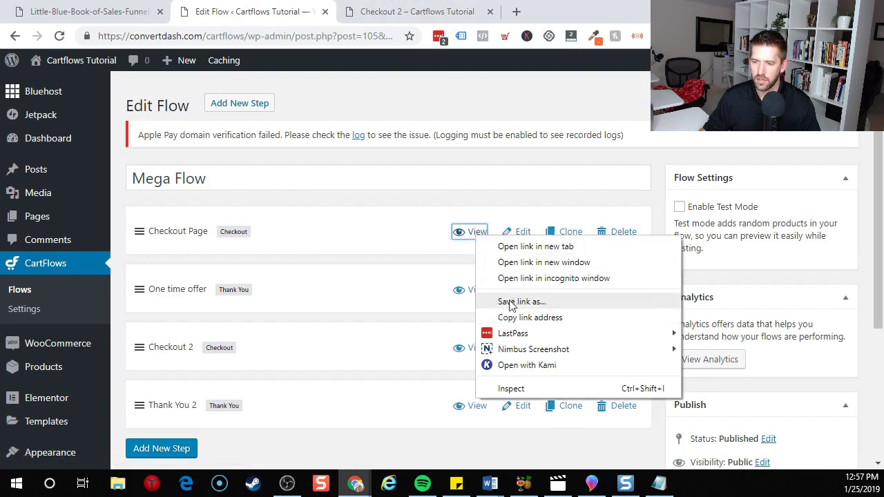
left_click(523, 282)
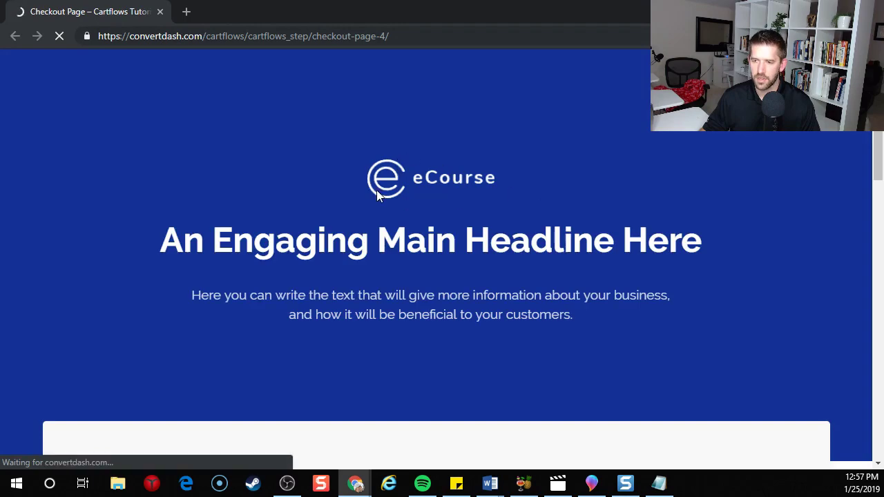
scroll(453, 209, "down", 4)
scroll(453, 208, "down", 5)
scroll(454, 208, "up", 5)
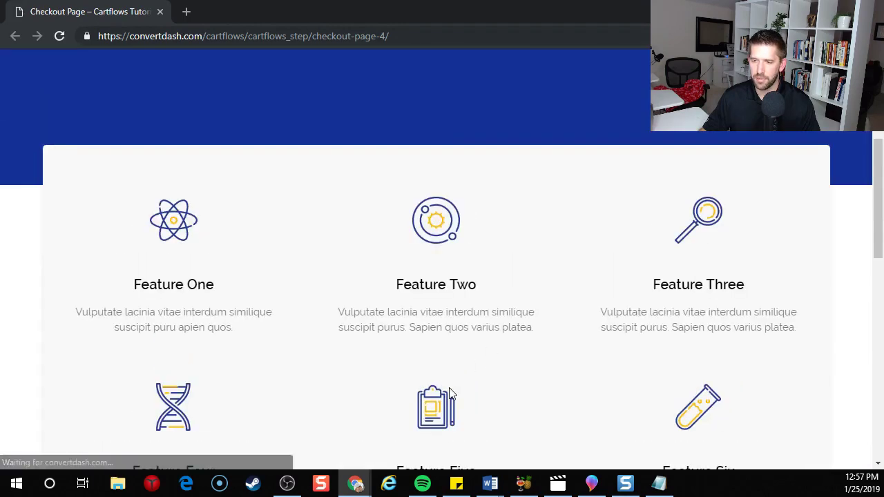
scroll(470, 235, "up", 4)
scroll(411, 242, "down", 8)
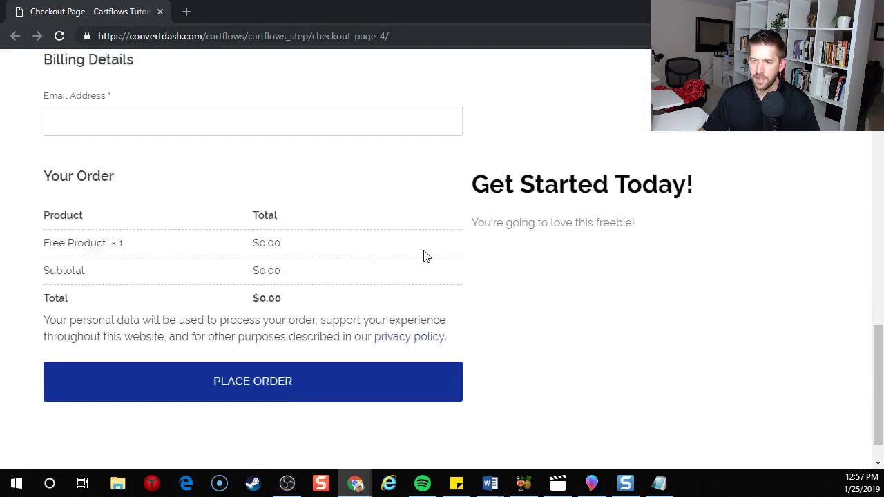
scroll(422, 254, "up", 2)
scroll(207, 325, "down", 1)
Fill the billing email from autofill, make it unique by adding 342, and place the order.
left_click(227, 228)
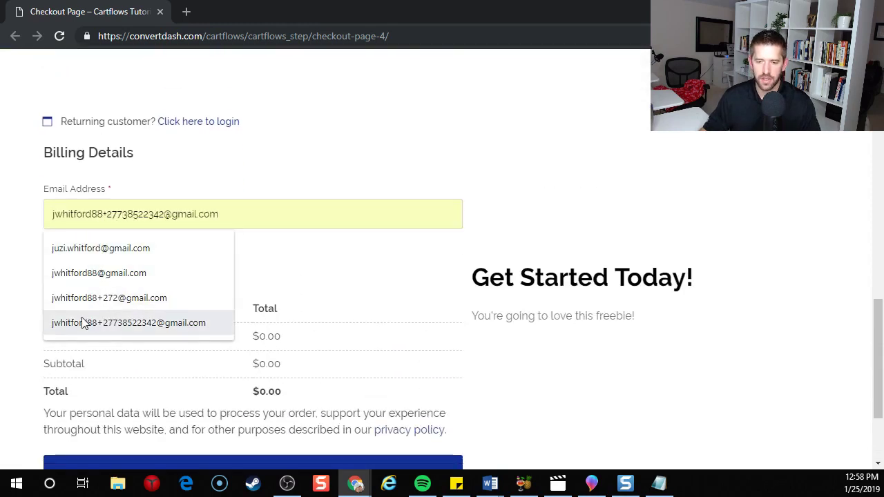
left_click(131, 323)
left_click(144, 217)
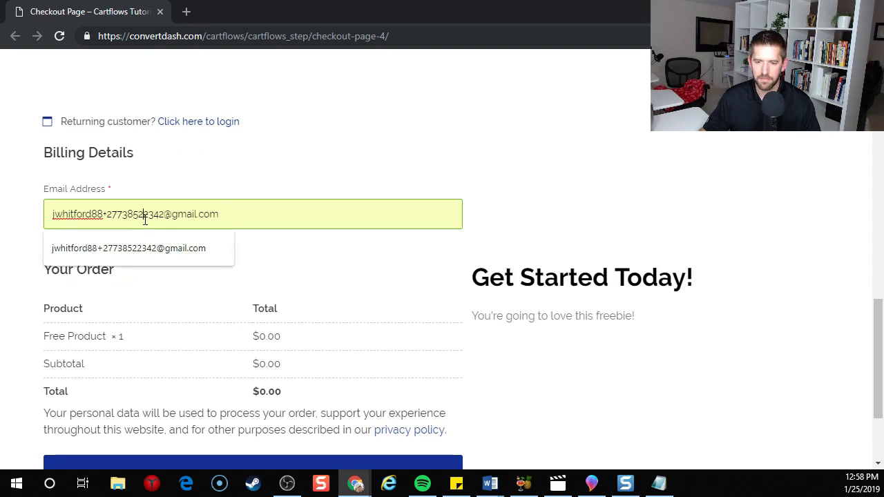
type("342")
scroll(223, 260, "down", 2)
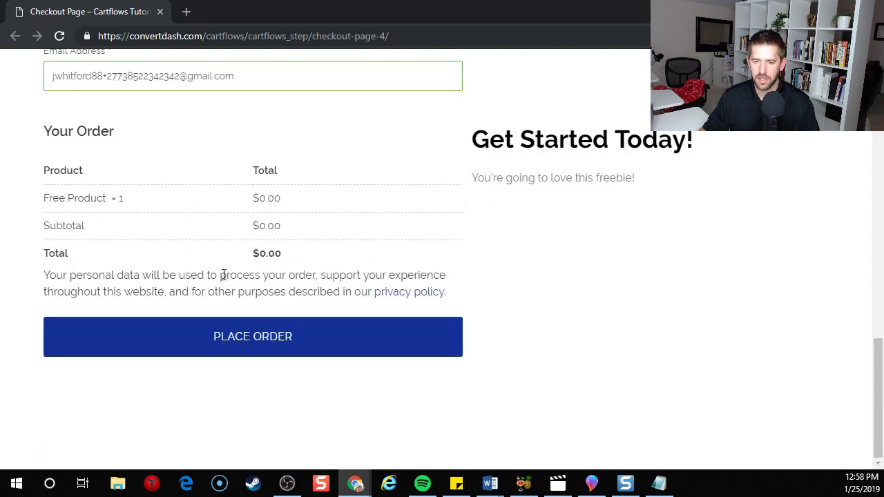
left_click(207, 335)
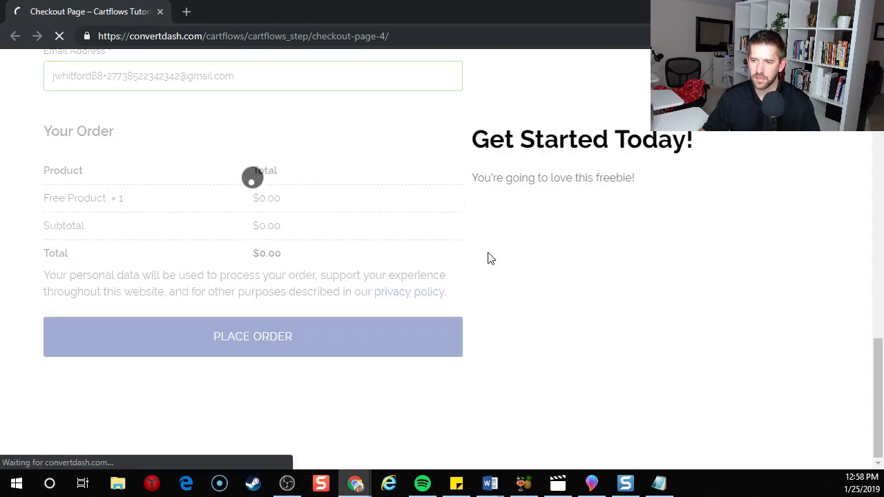
Click Buy now! on the 85% off premium course offer to load Checkout 2.
scroll(518, 162, "down", 1)
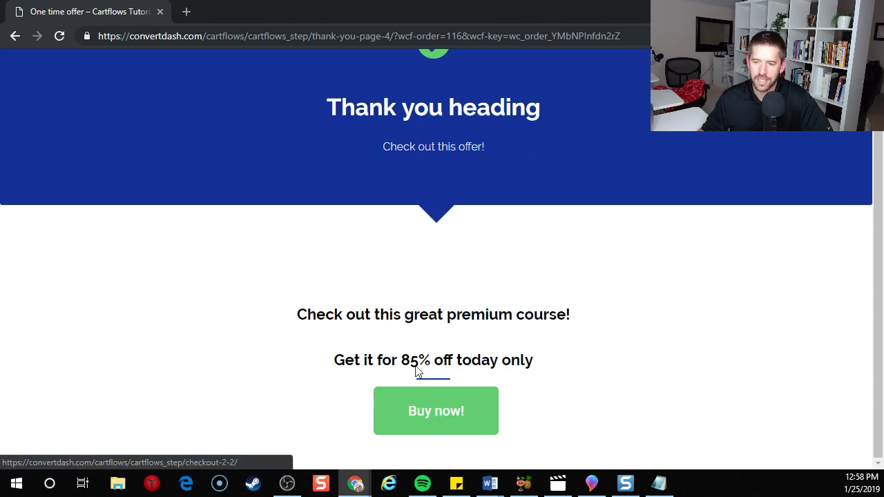
left_click(453, 422)
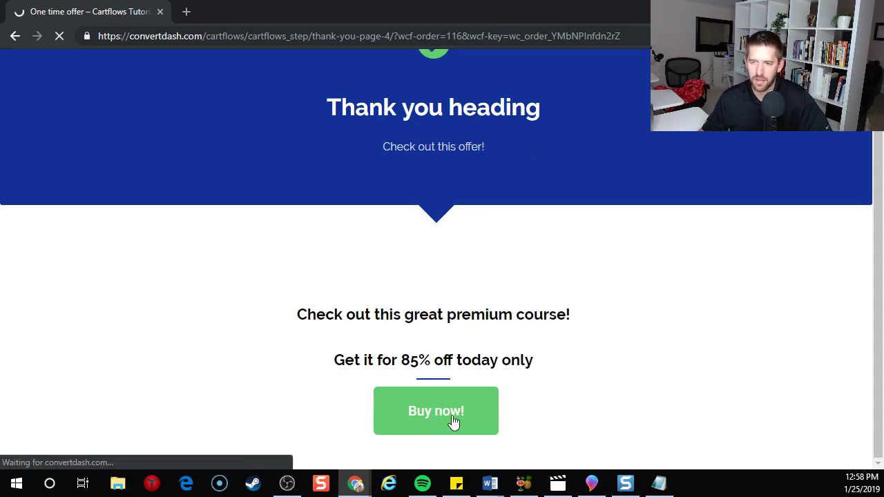
Check the prefilled billing email on the Checkout 2 page.
scroll(119, 224, "down", 3)
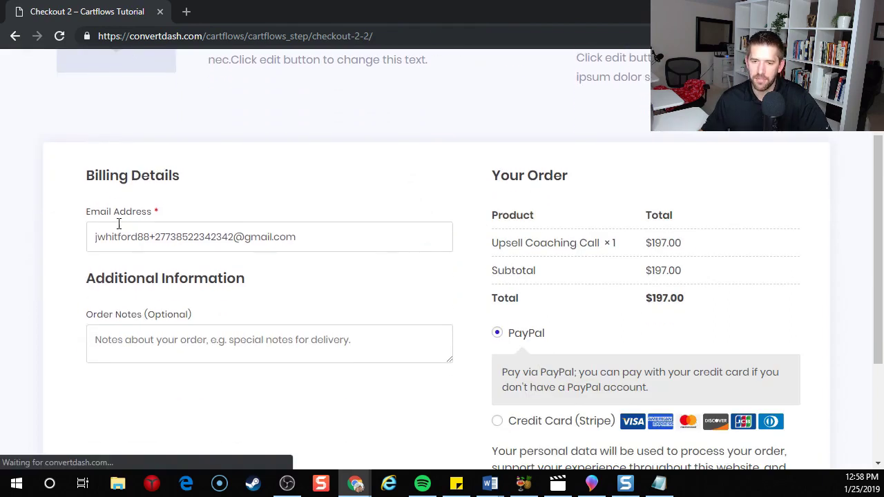
left_click_drag(92, 237, 361, 261)
left_click(349, 272)
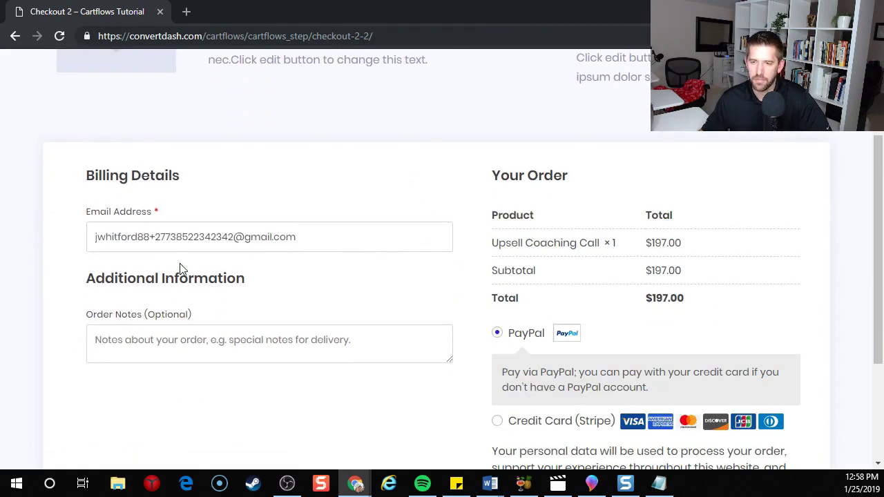
scroll(442, 300, "down", 1)
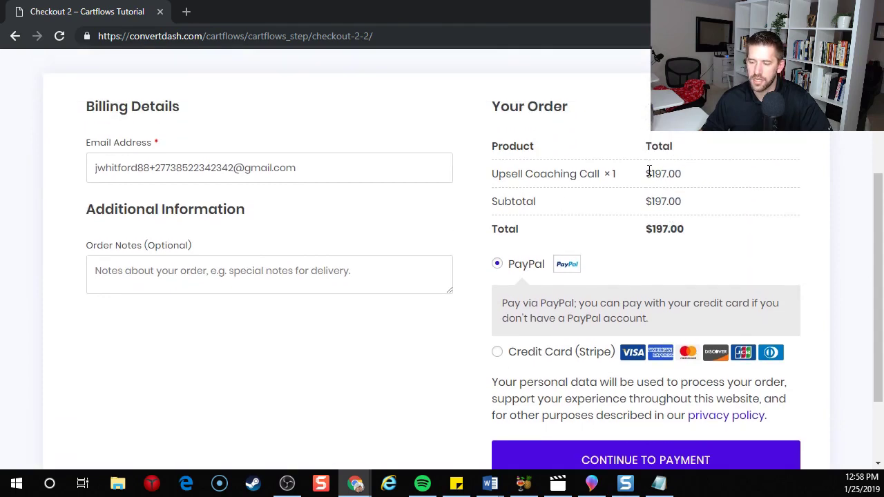
Choose Credit Card (Stripe), enter the test card number, expiry and CVC, and place the order.
left_click(497, 353)
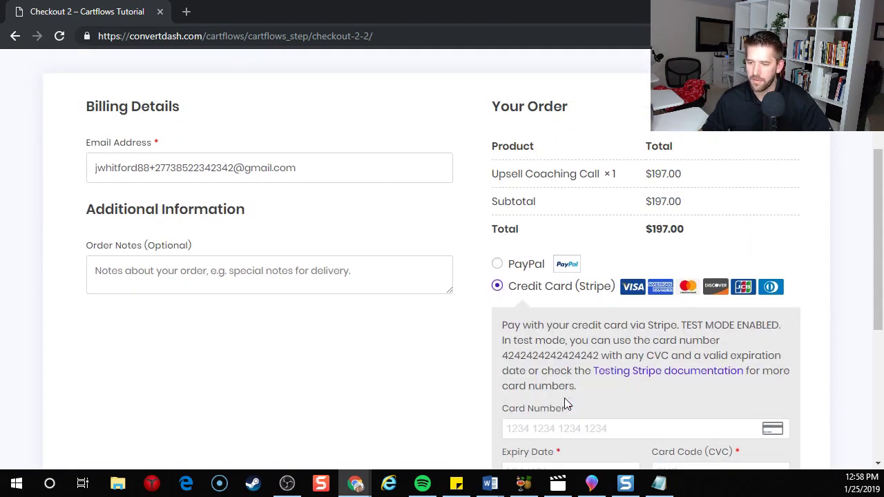
left_click(567, 427)
type("4242")
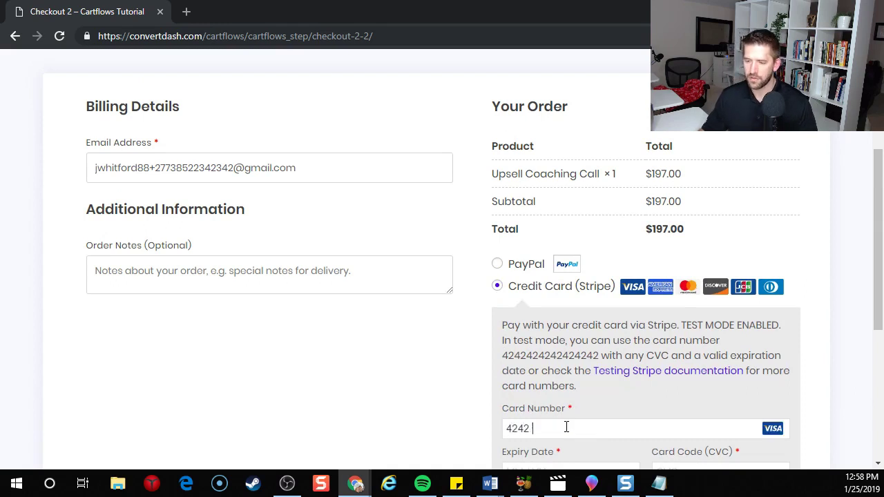
type("4242")
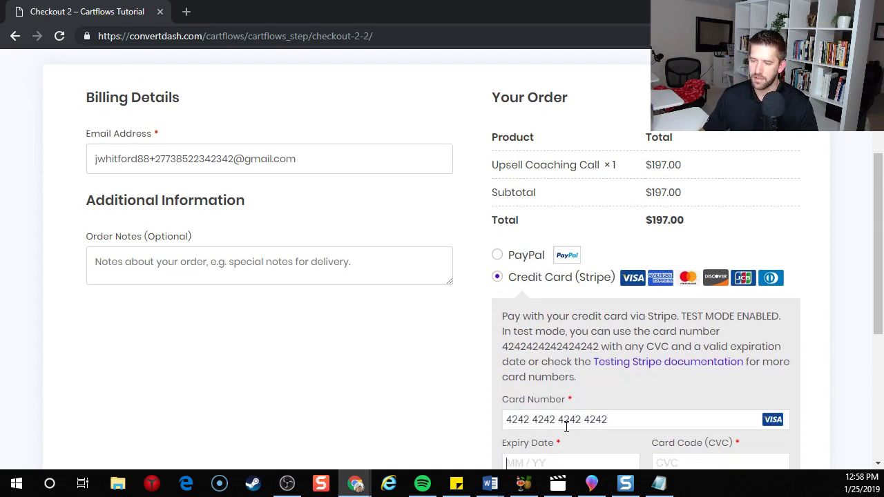
type("42424242042442")
scroll(563, 418, "down", 3)
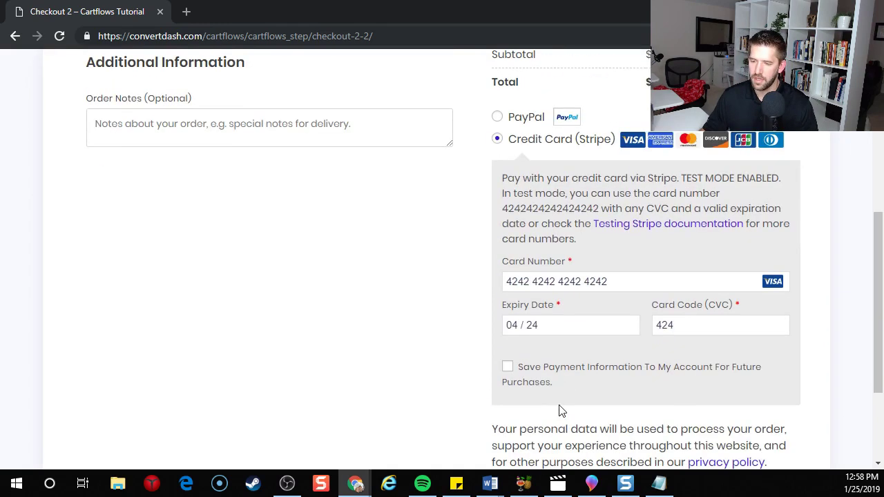
scroll(546, 387, "down", 3)
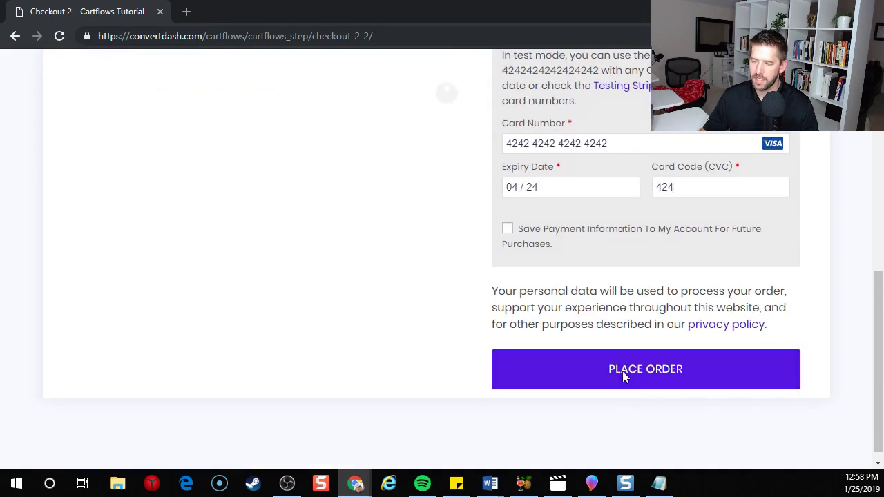
left_click(622, 371)
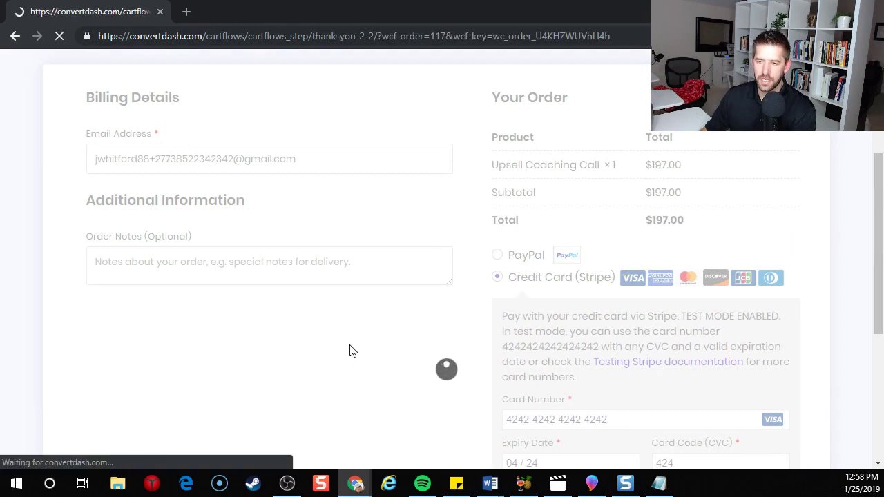
Verify the Upsell Coaching Call order details and billing address on Thank You 2, then close the test window.
scroll(297, 254, "down", 3)
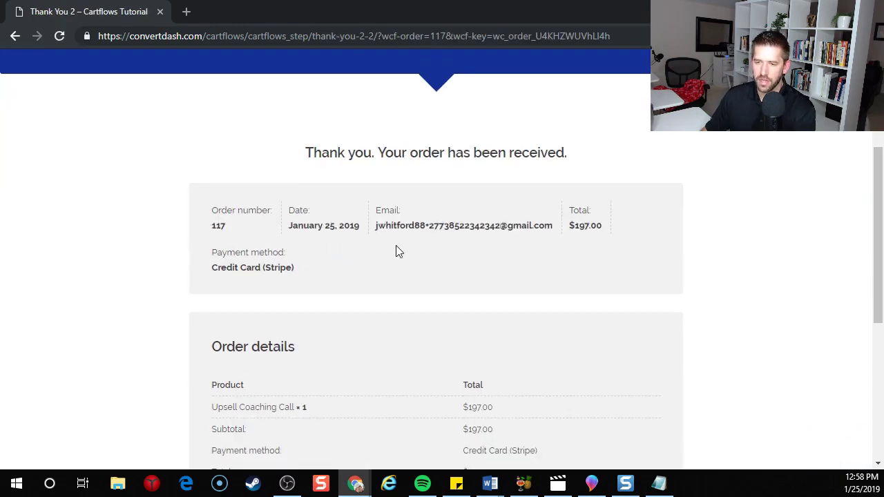
scroll(396, 250, "down", 1)
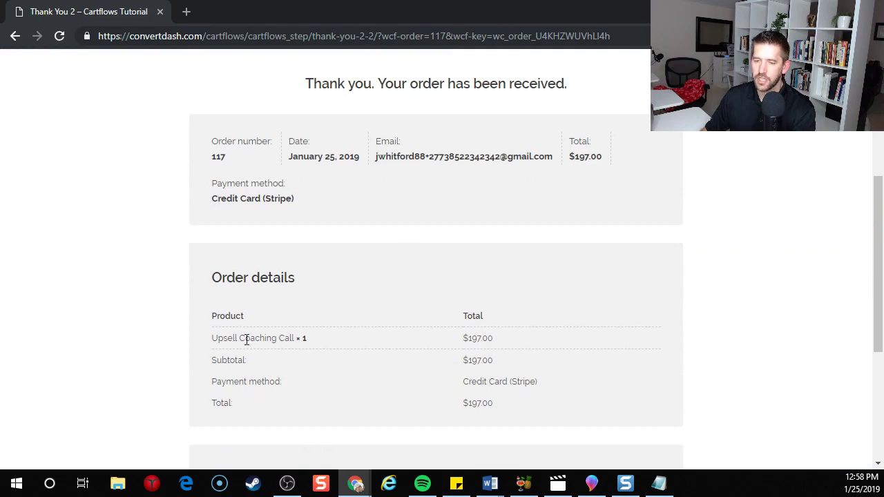
left_click_drag(221, 338, 338, 351)
left_click(338, 351)
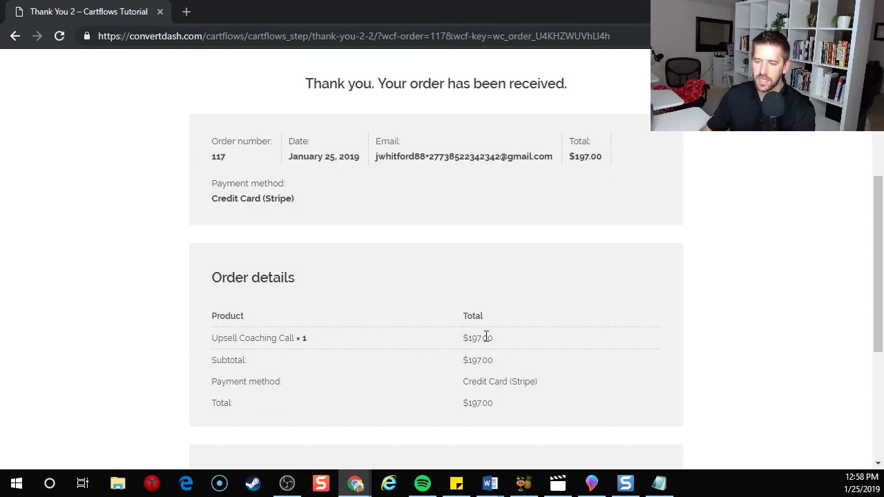
scroll(511, 358, "down", 2)
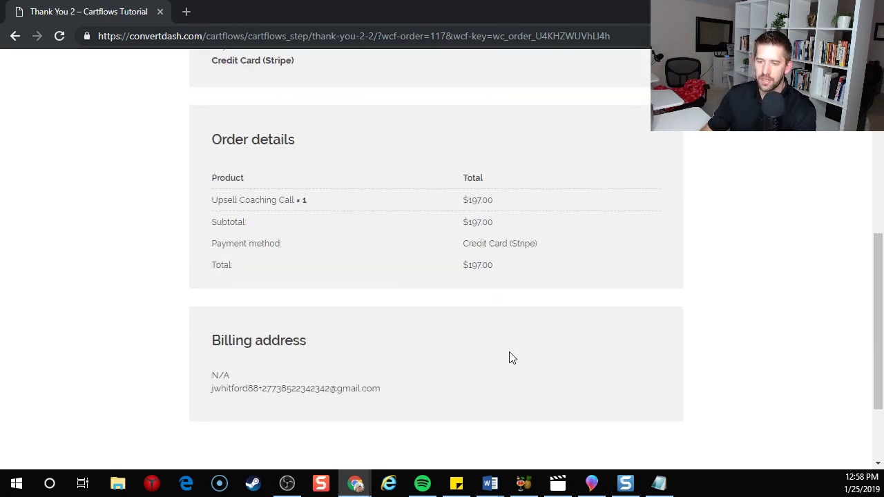
scroll(431, 390, "down", 2)
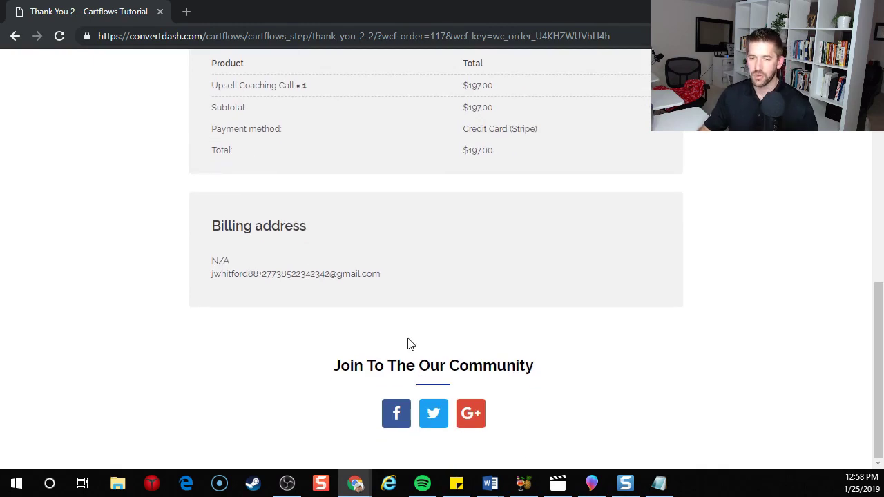
scroll(408, 343, "up", 5)
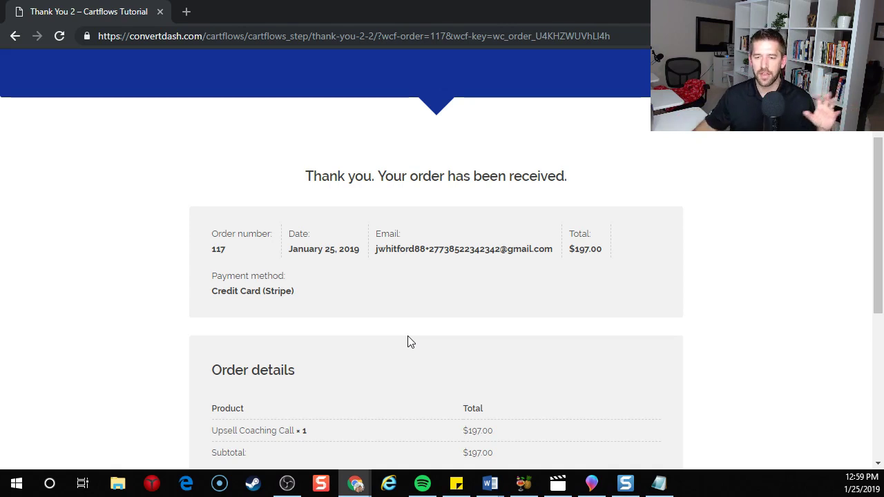
scroll(407, 322, "down", 2)
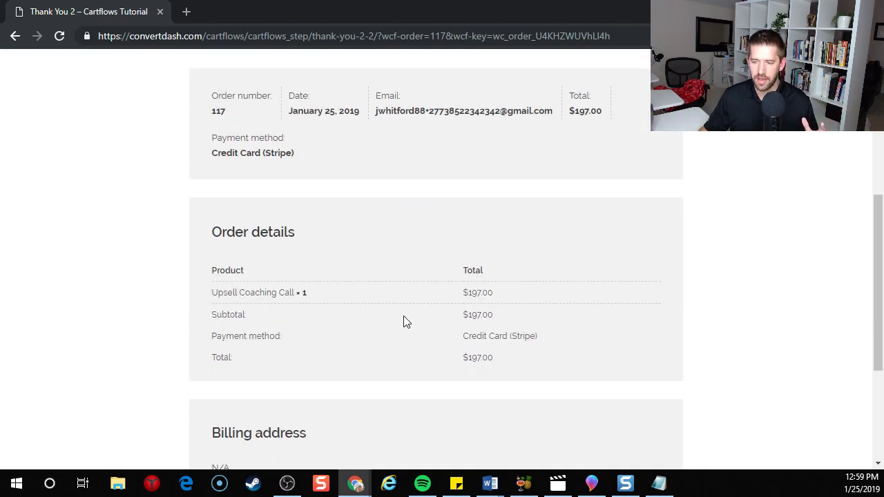
scroll(454, 237, "up", 2)
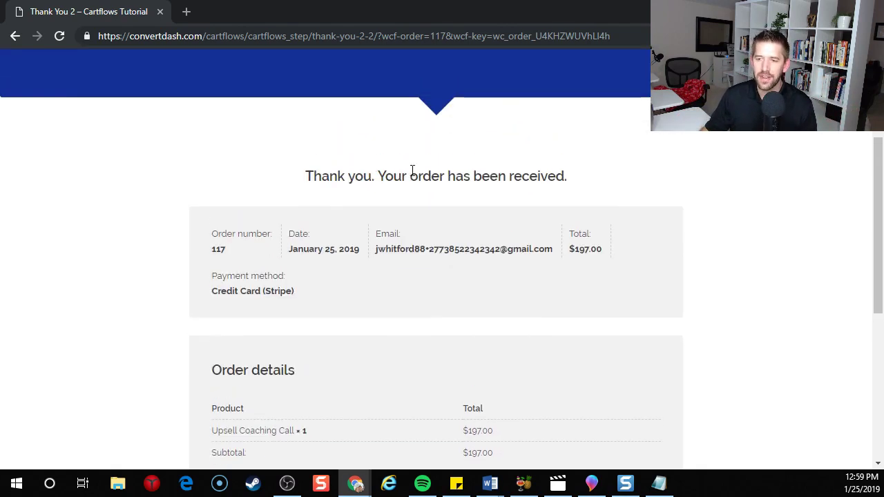
key("ctrl+w")
Scroll to the Mega Flow's four steps: Checkout Page, One time offer, Checkout 2, Thank You 2.
scroll(182, 375, "down", 2)
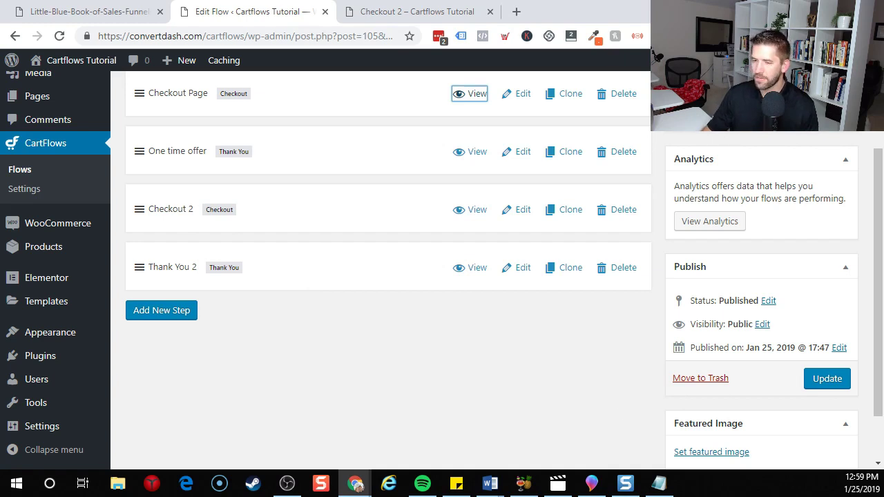
left_click(396, 382)
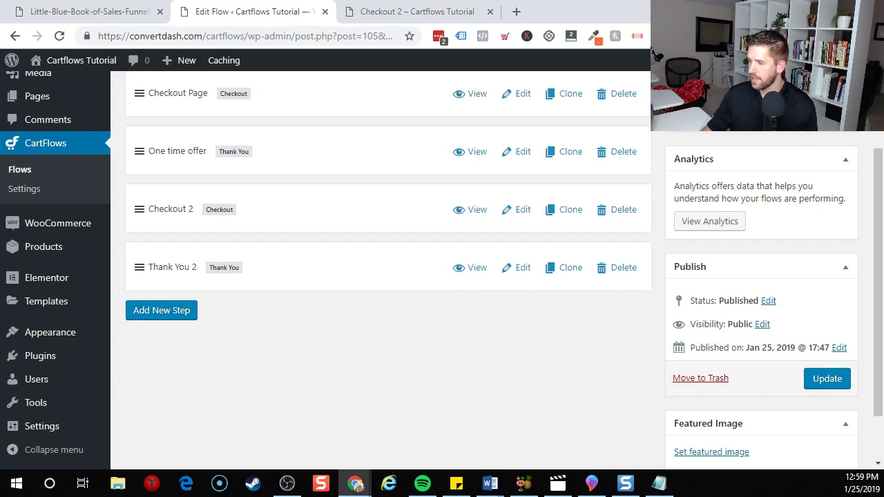